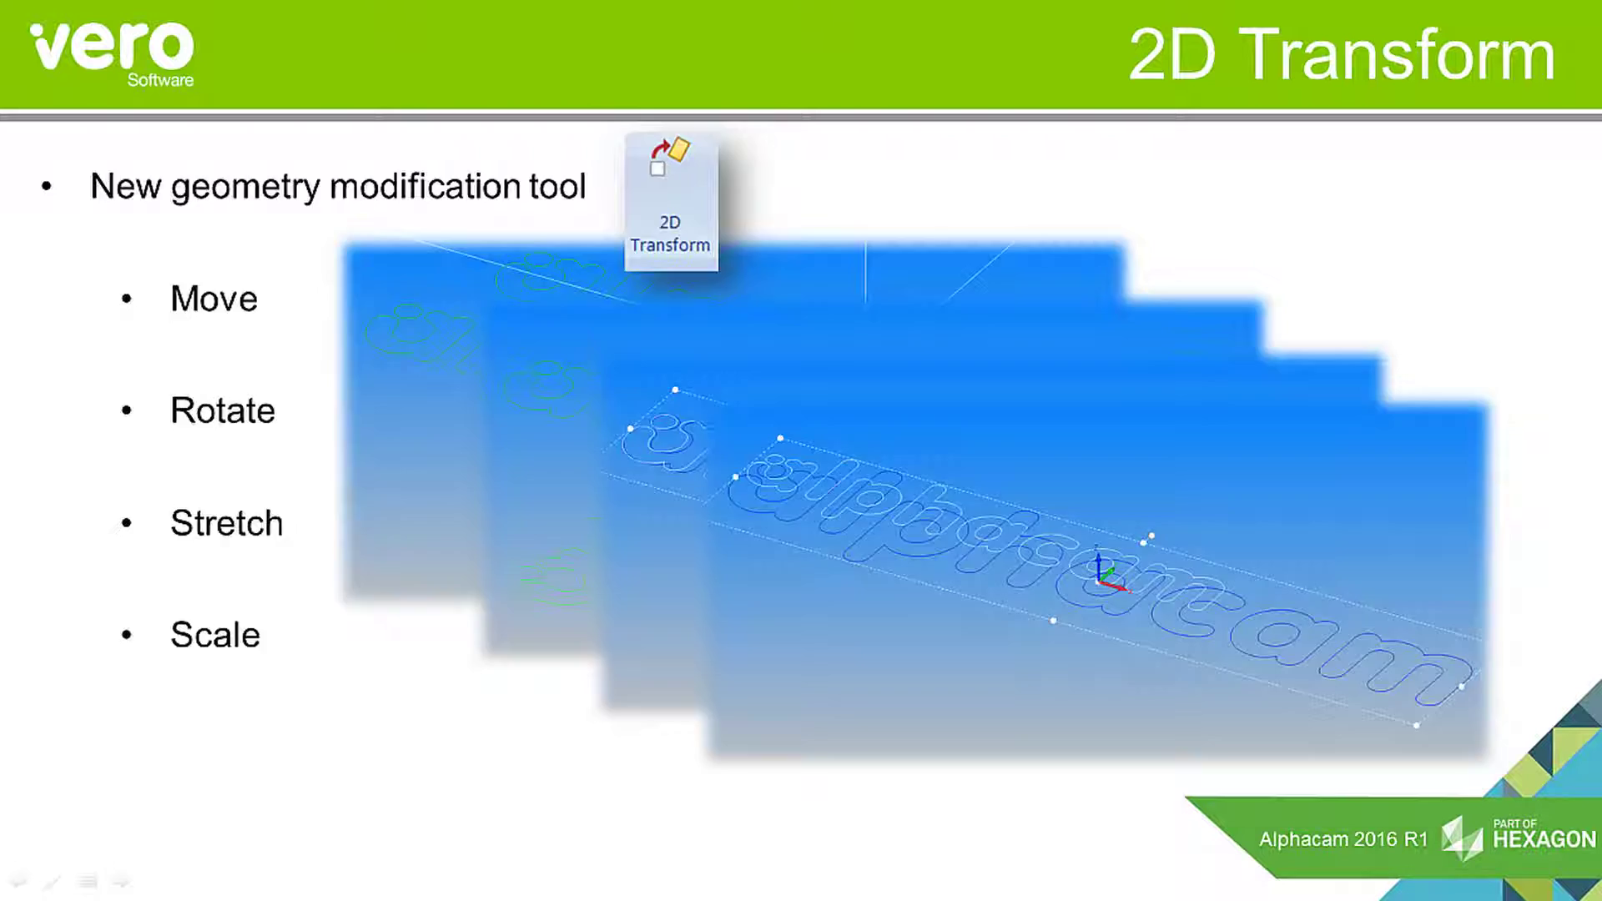
Advance the slideshow past the 2D Transform overview slide
{"action": "key", "text": "Right"}
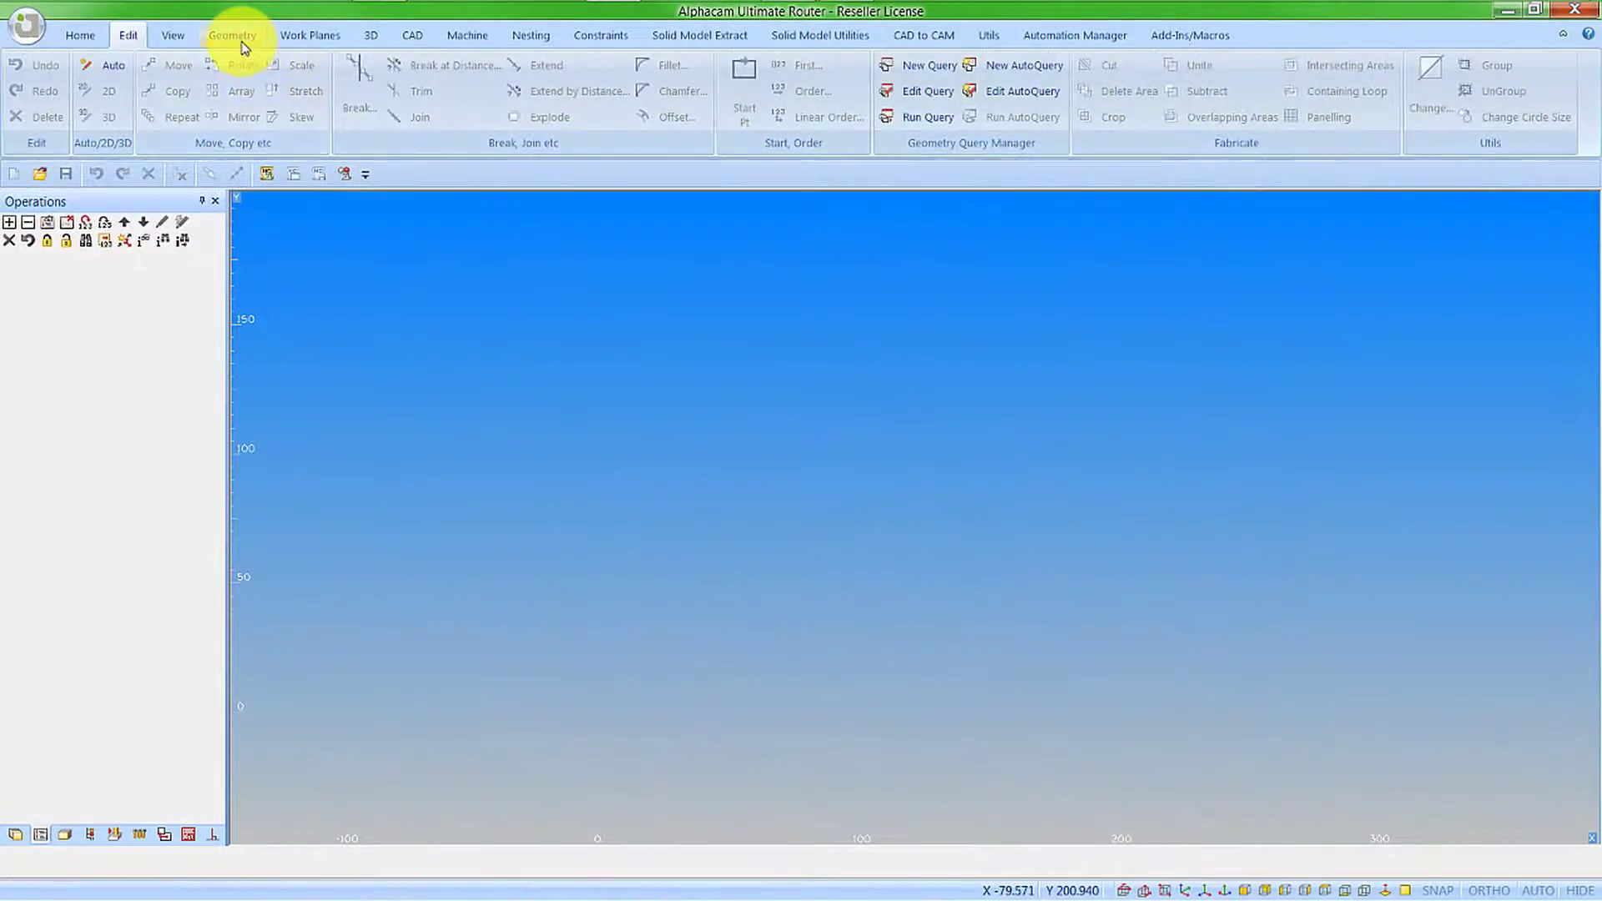
Draw a rectangle from corner 0,0 to corner X 200, Y 100
{"action": "left_click", "coordinate": [231, 35]}
{"action": "left_click", "coordinate": [454, 78]}
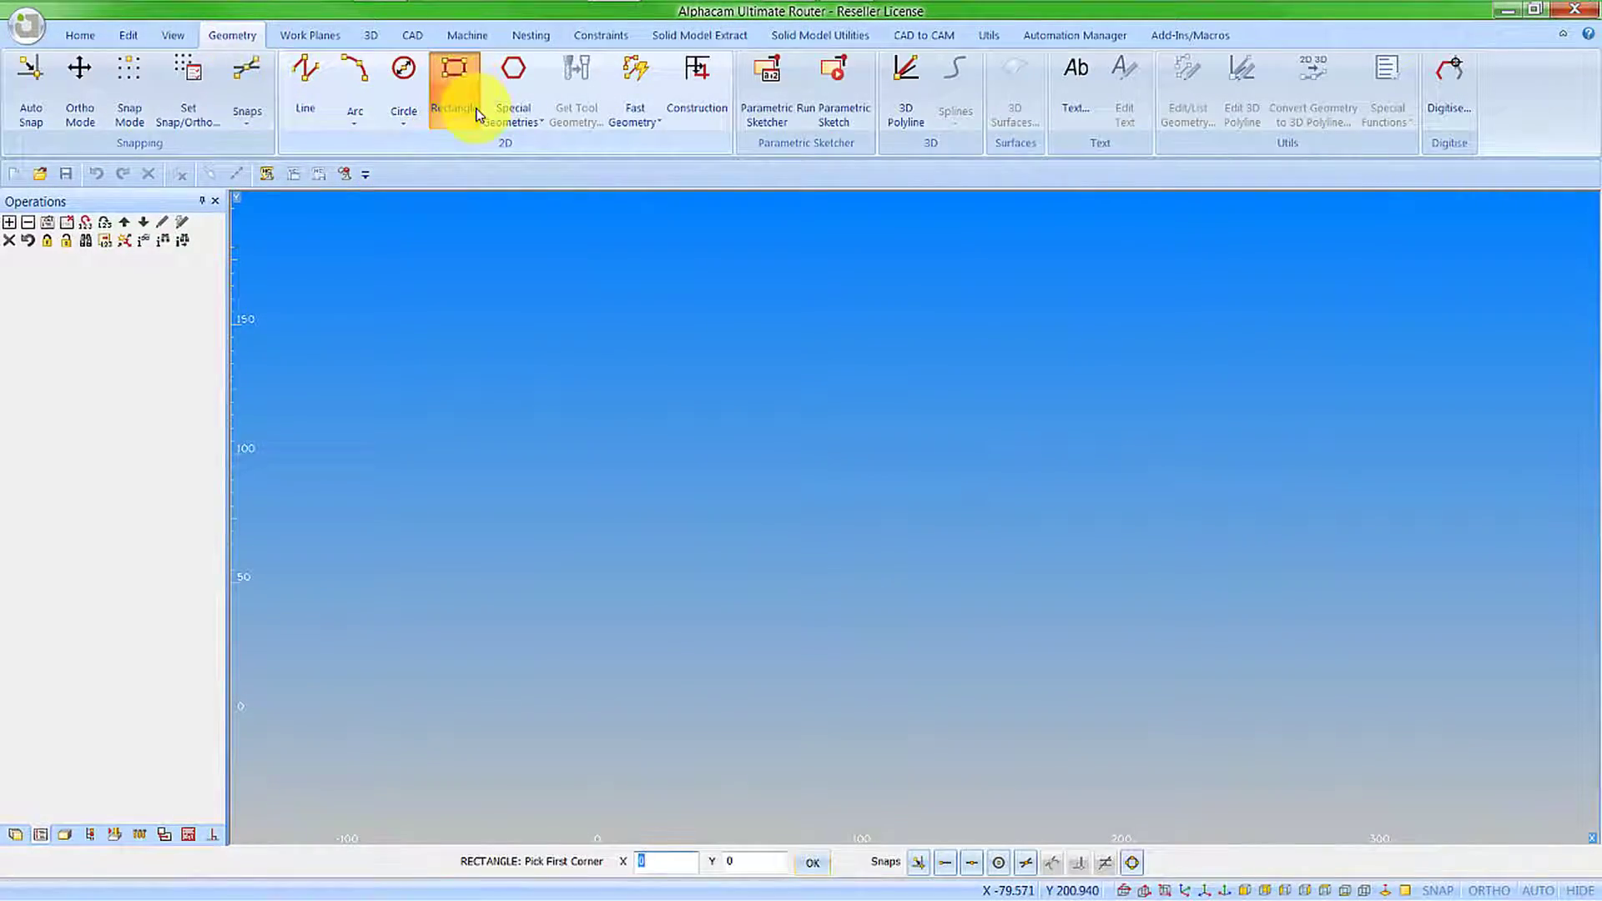
{"action": "key", "text": "Return"}
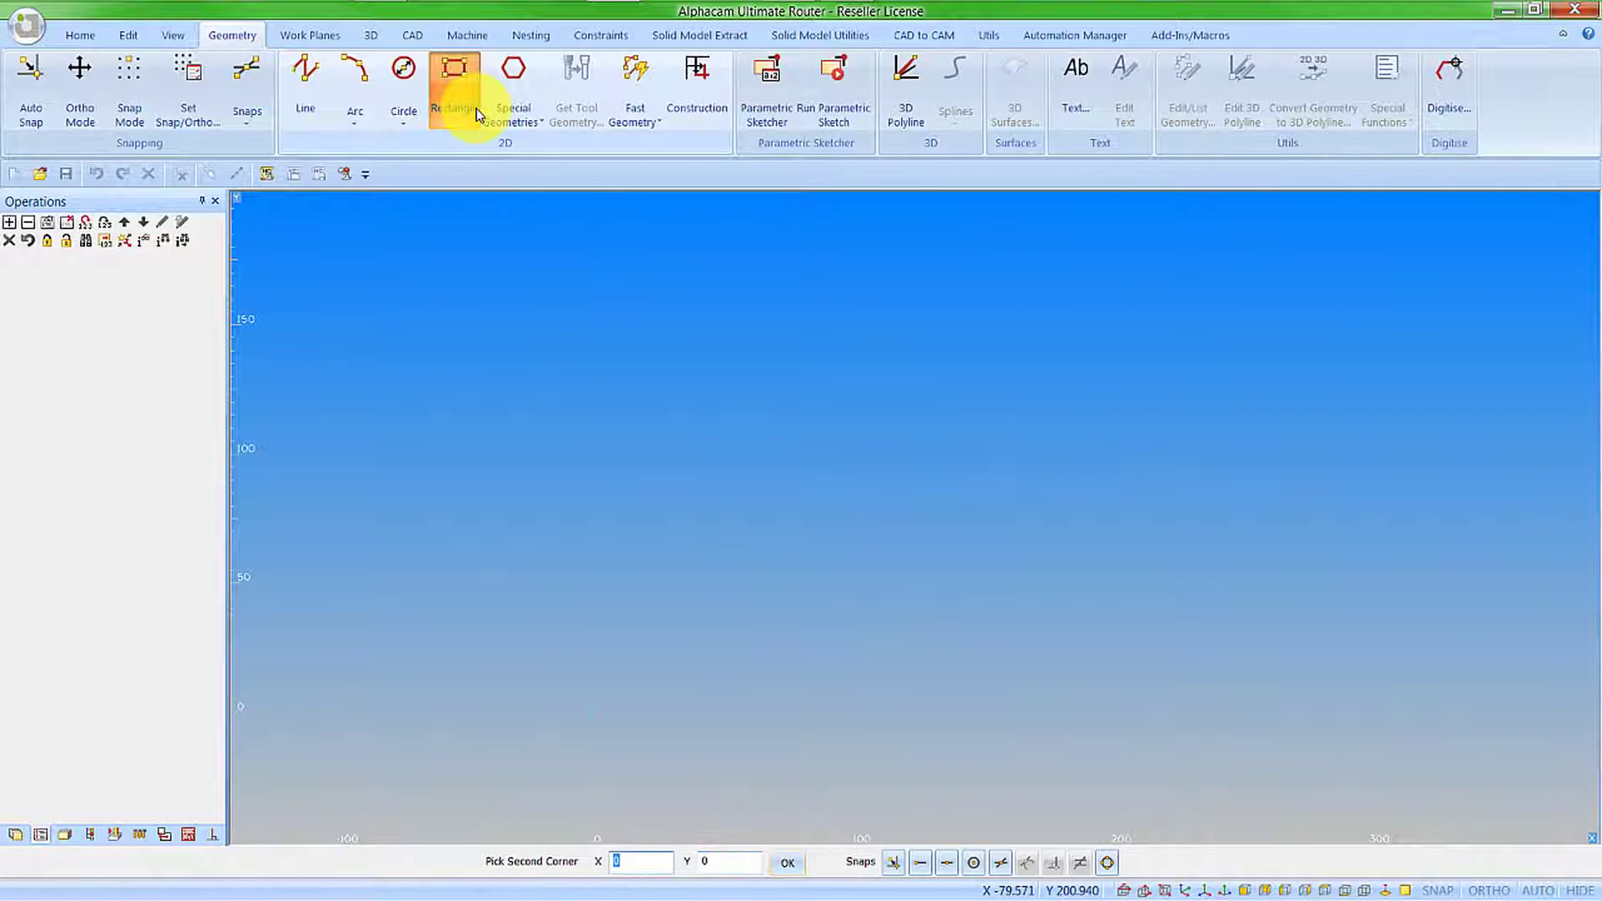
{"action": "type", "text": "200"}
{"action": "key", "text": "Tab"}
{"action": "type", "text": "100"}
{"action": "key", "text": "Return"}
{"action": "key", "text": "Escape"}
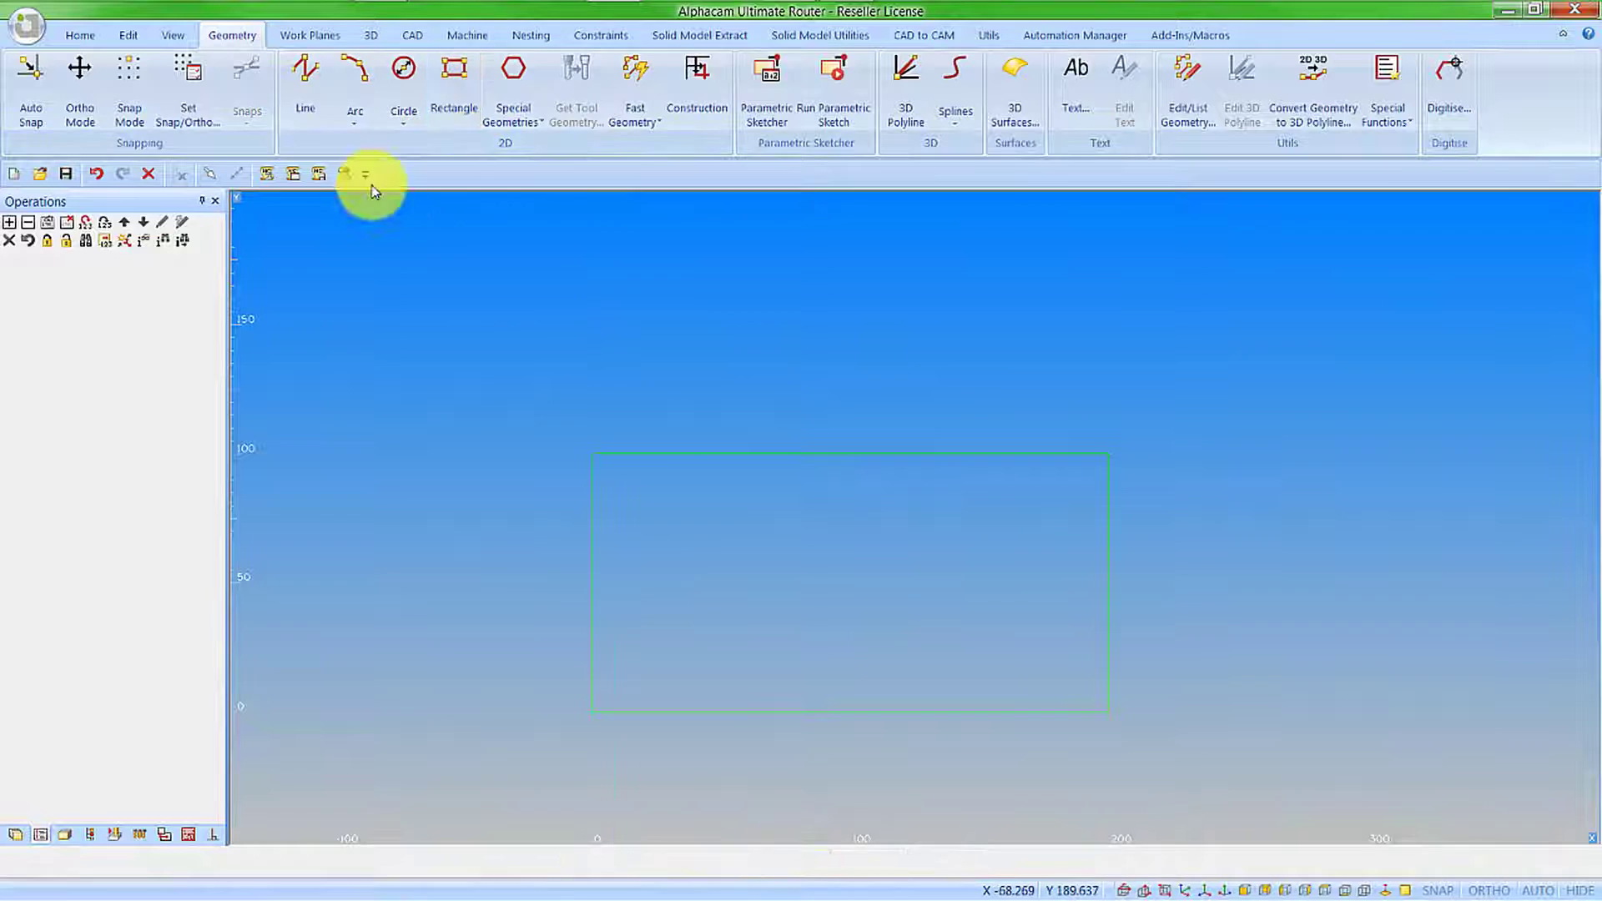
{"action": "left_click", "coordinate": [129, 37]}
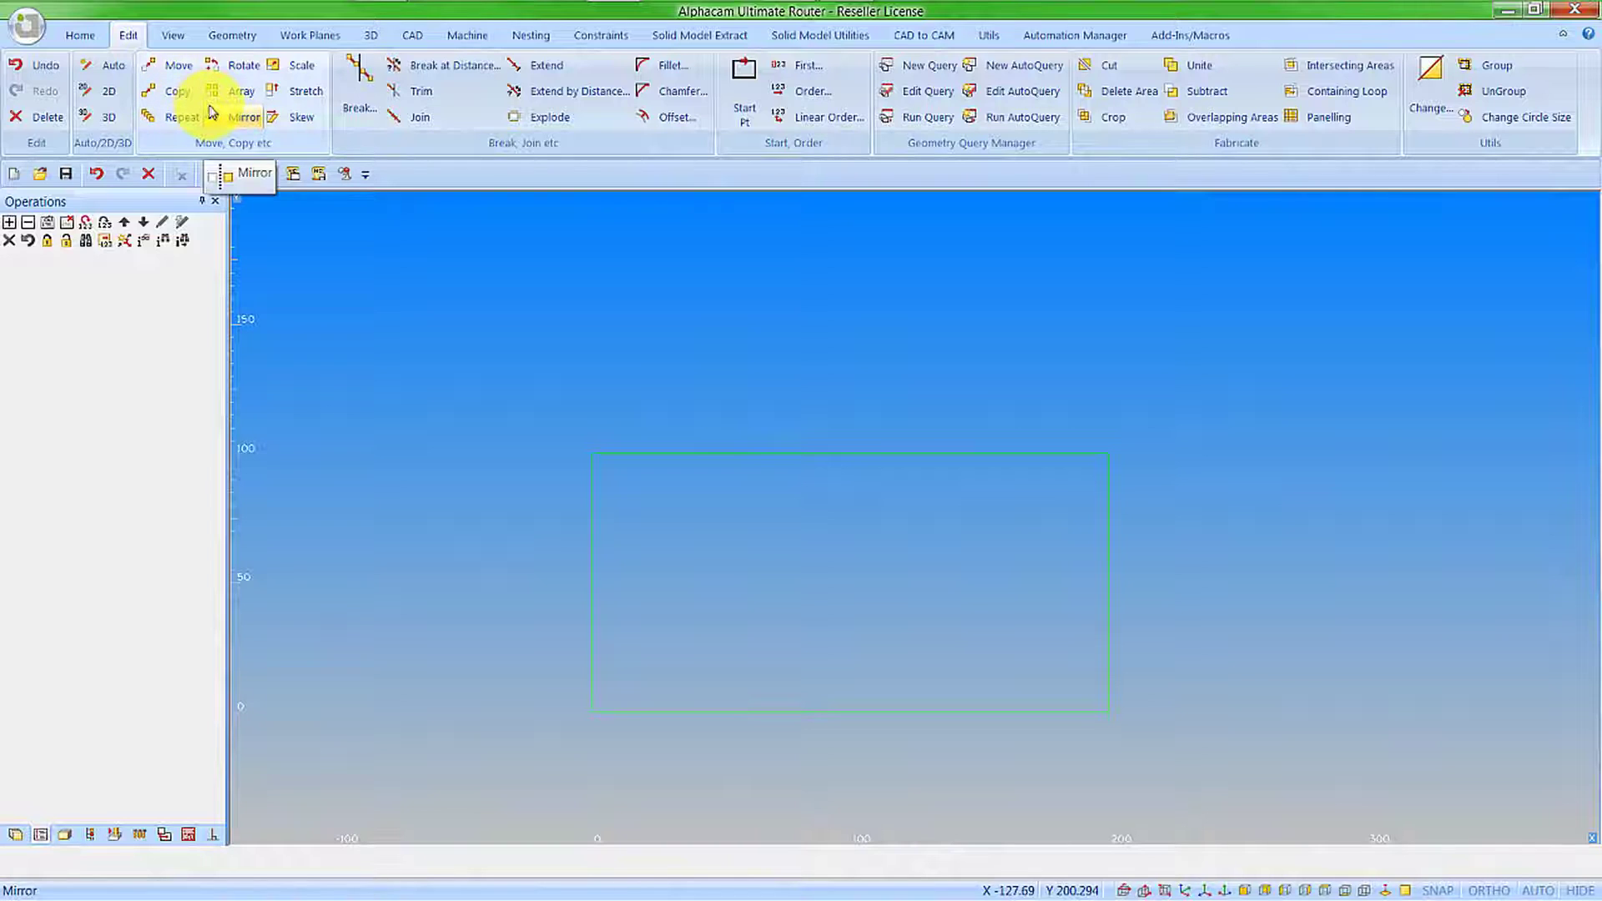
Open Customise Ribbon and list commands from 'New commands not in Ribbon'
{"action": "right_click", "coordinate": [351, 99]}
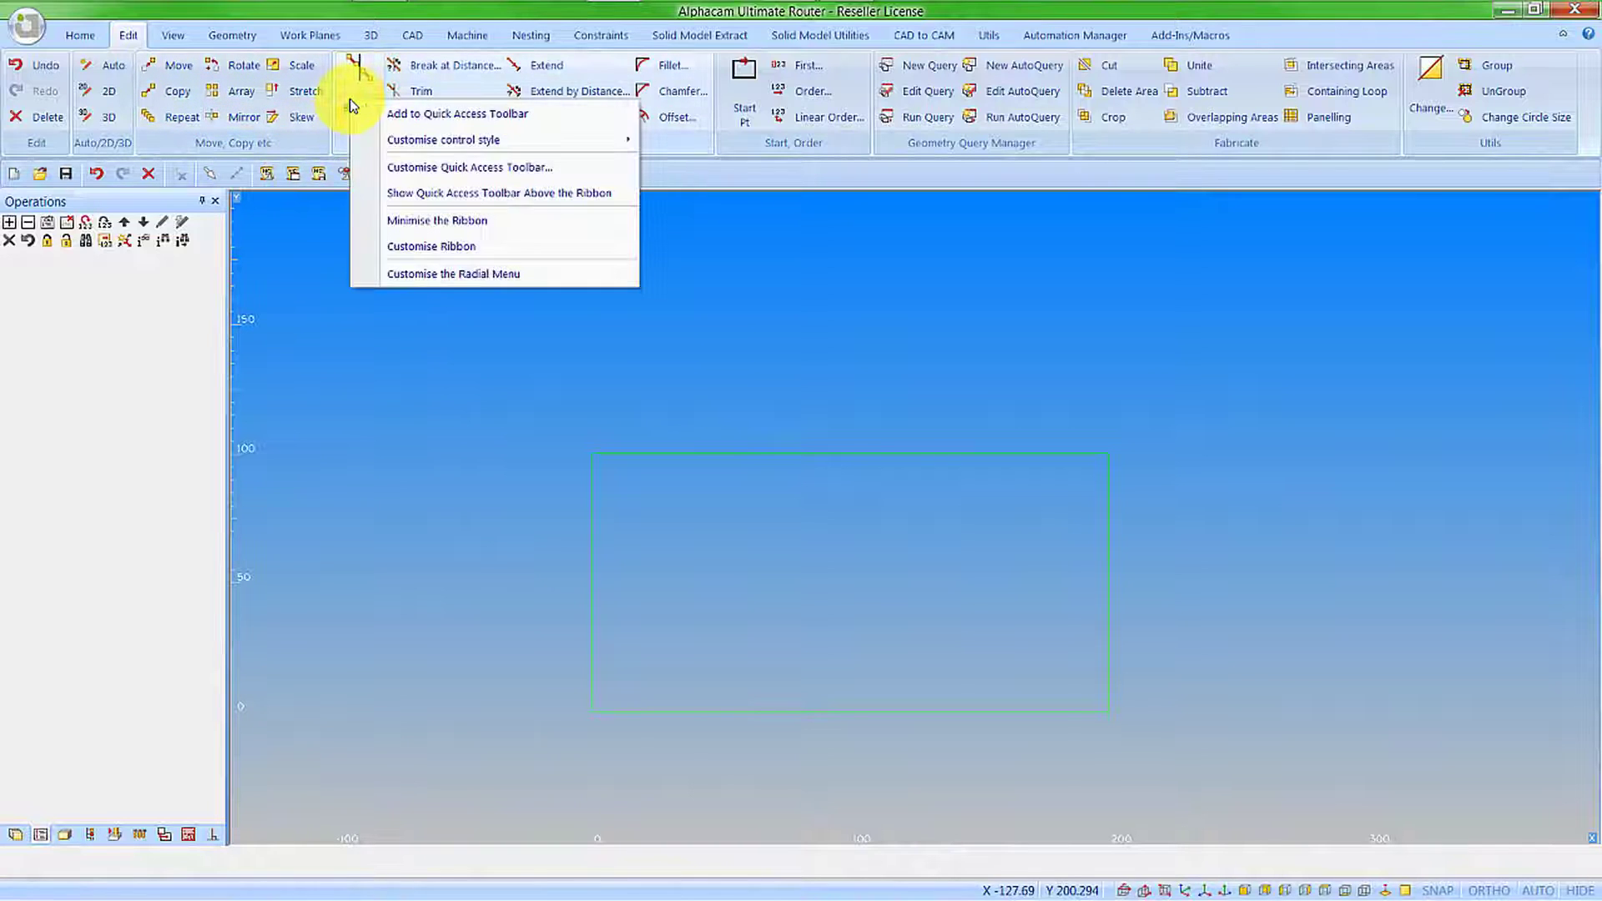
{"action": "left_click", "coordinate": [426, 248]}
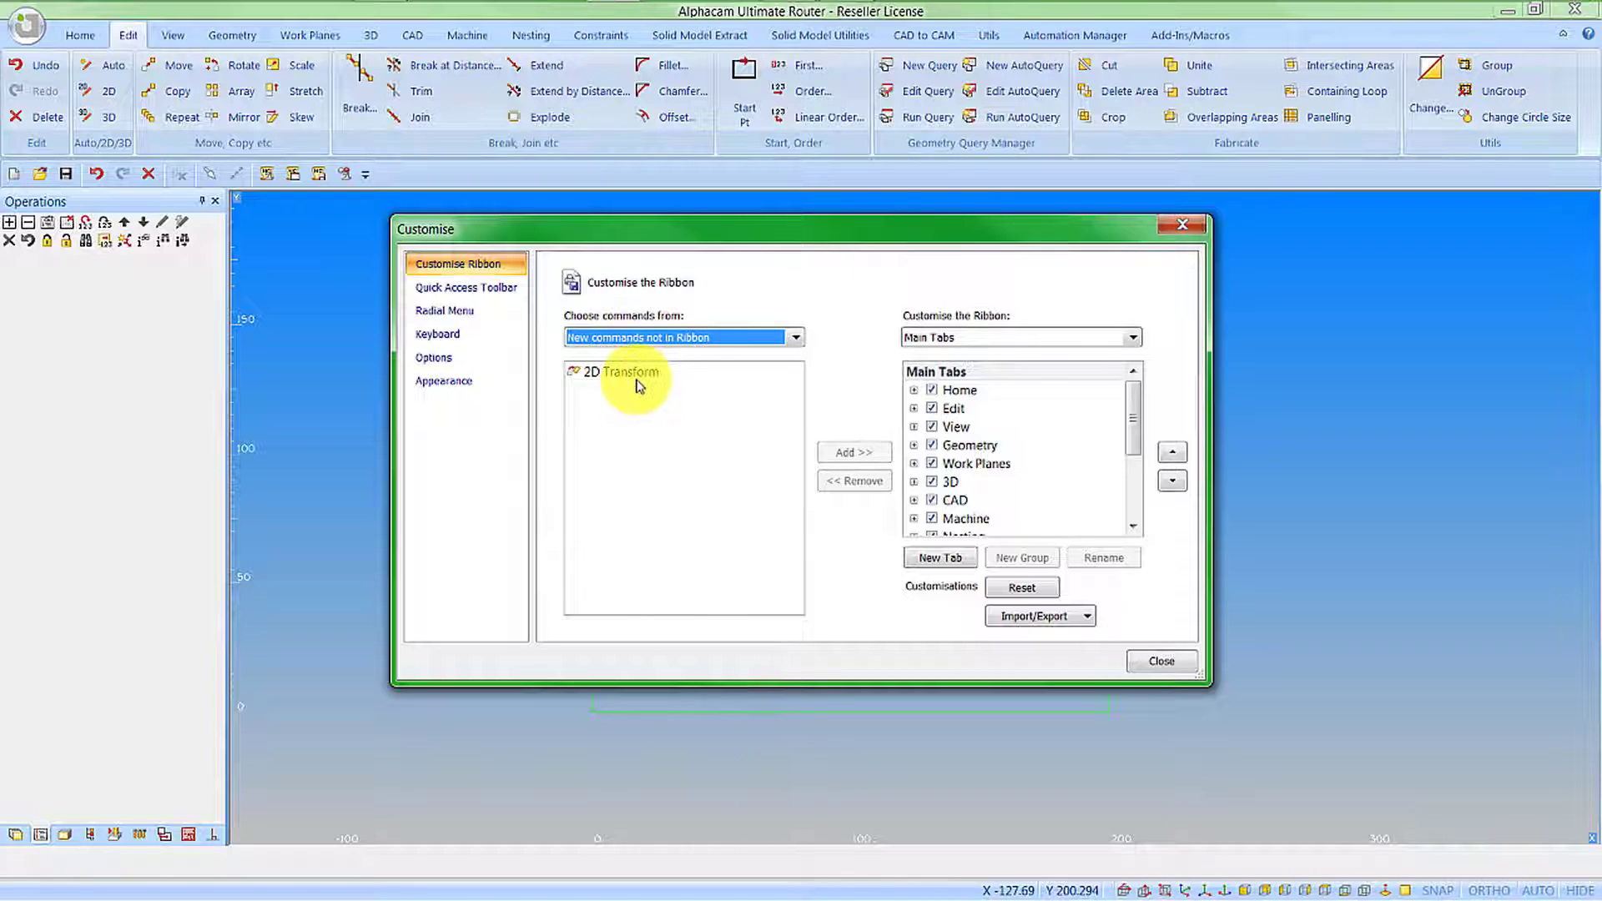
{"action": "left_click", "coordinate": [795, 338]}
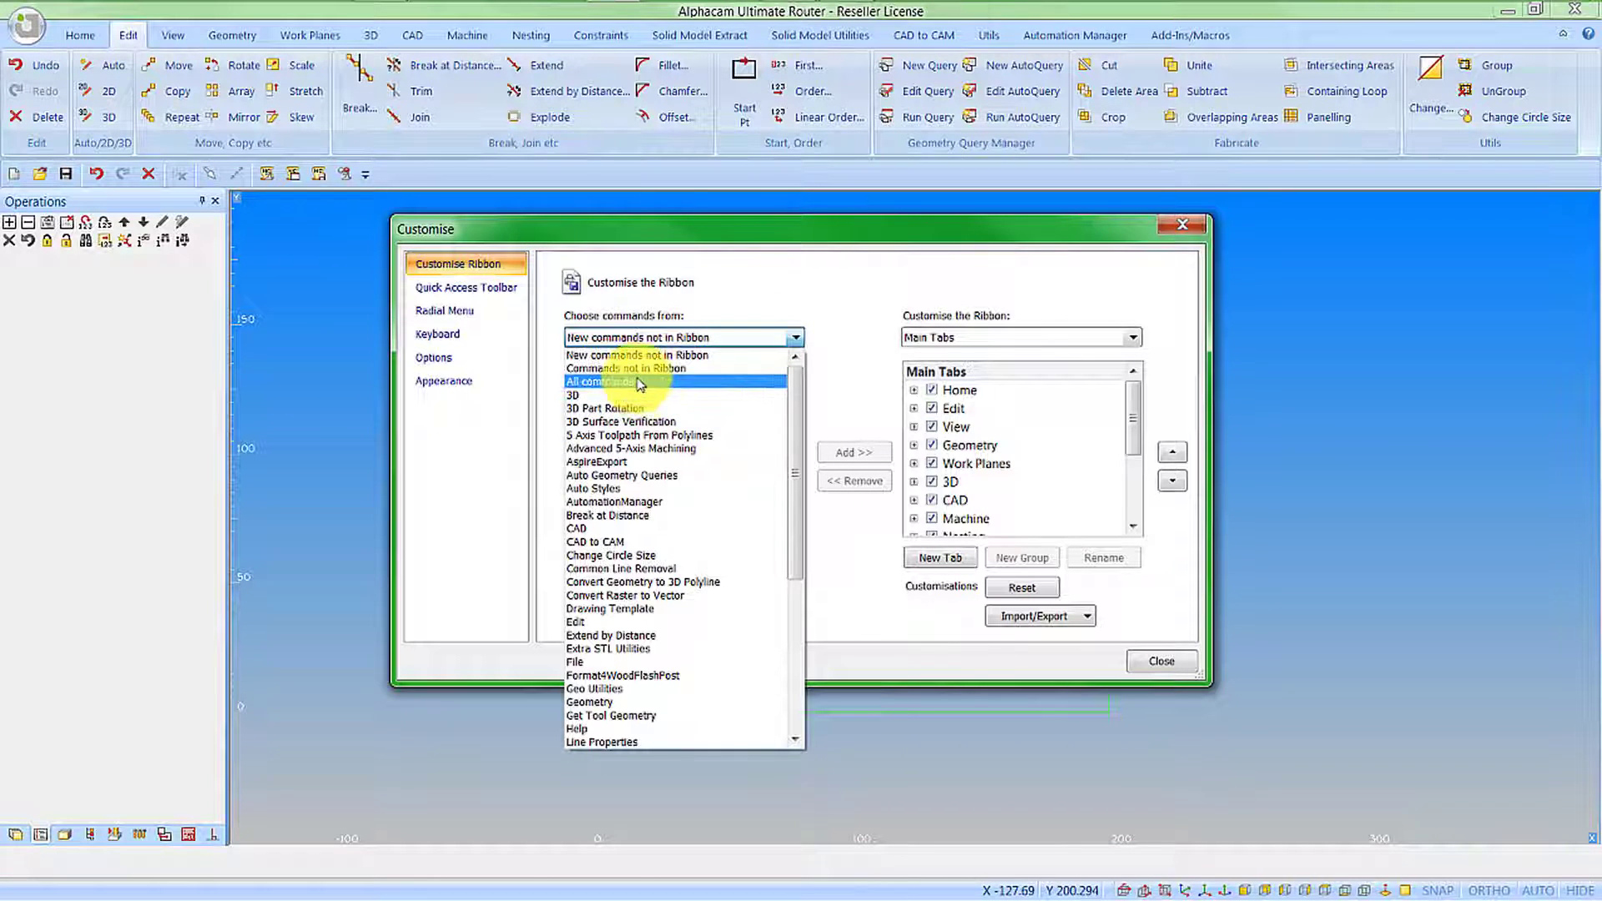
{"action": "left_click", "coordinate": [634, 368]}
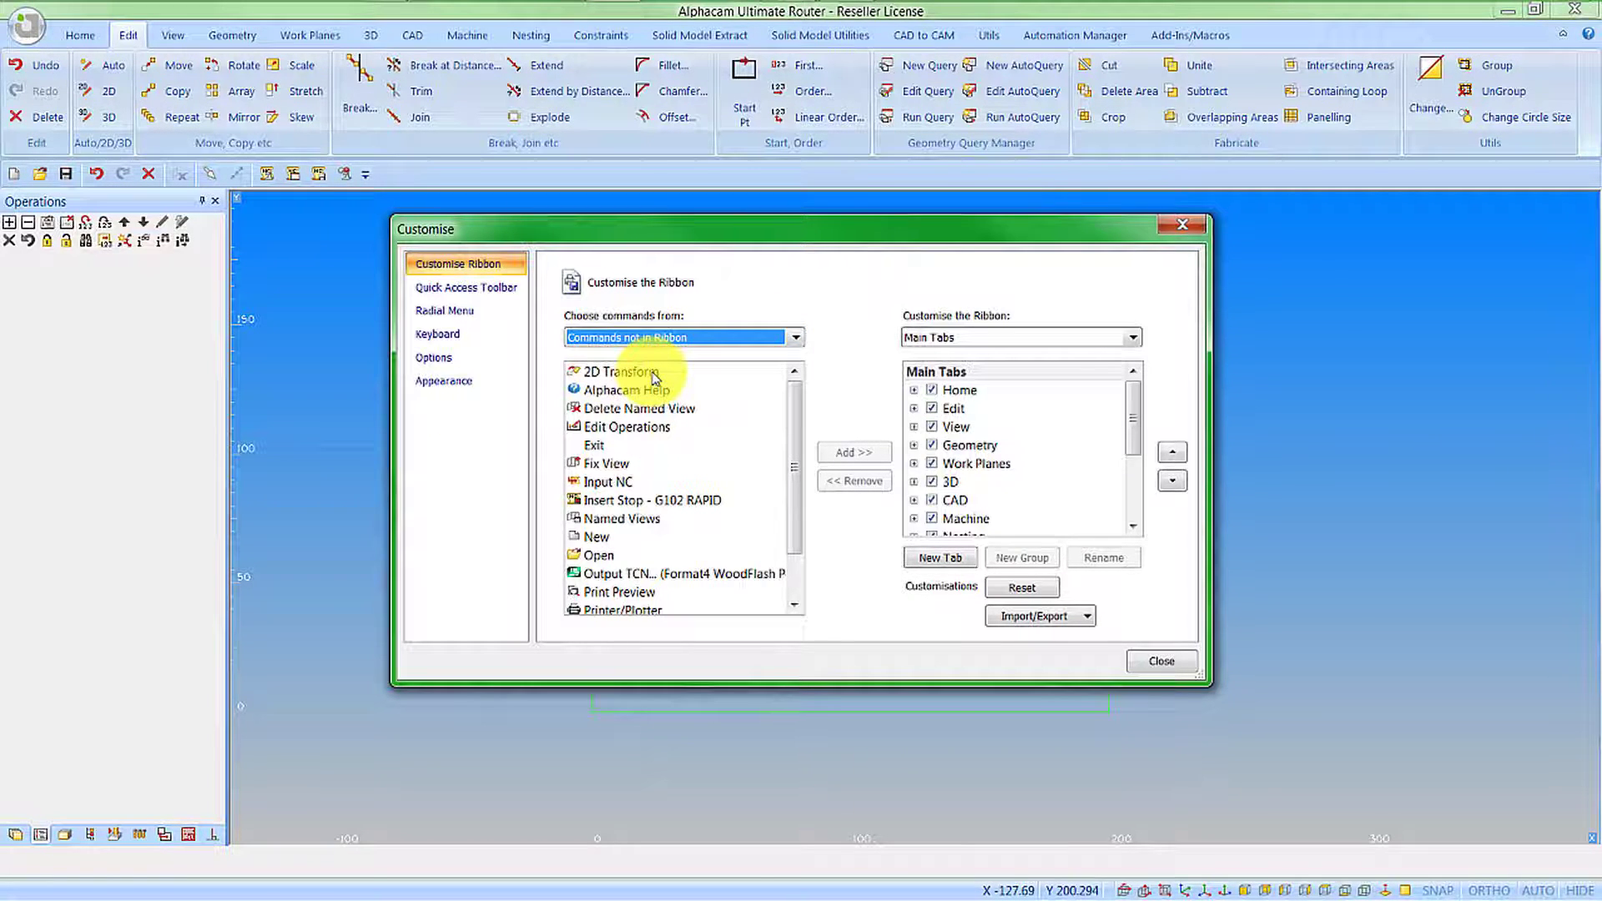
{"action": "left_click", "coordinate": [796, 338]}
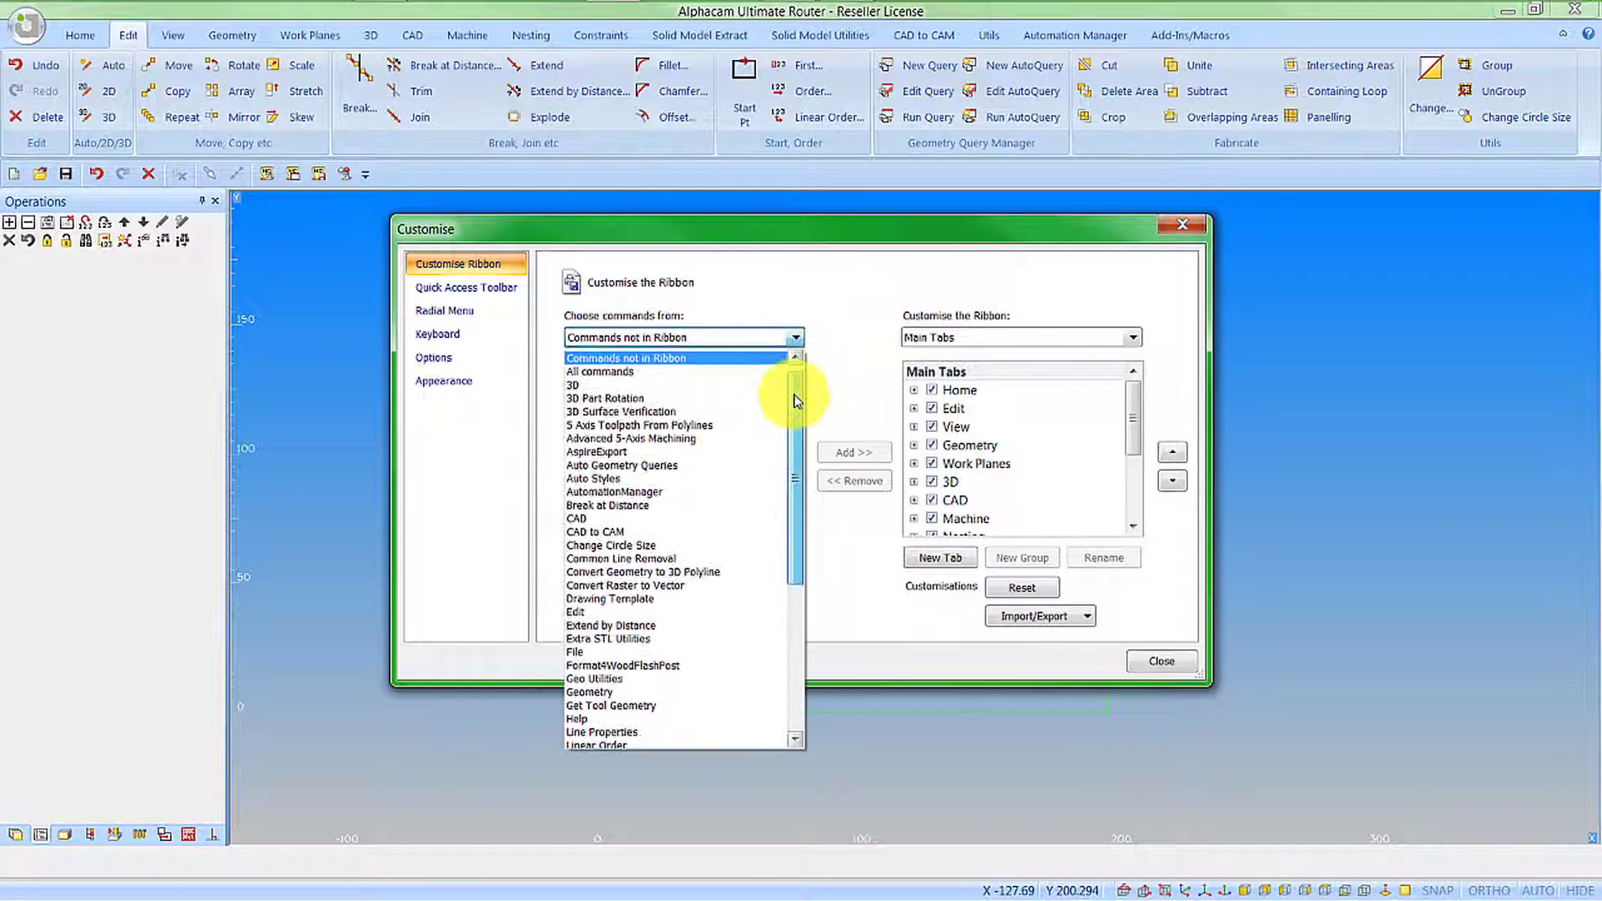
{"action": "left_click_drag", "start_coordinate": [795, 400], "coordinate": [795, 367]}
{"action": "left_click", "coordinate": [713, 358]}
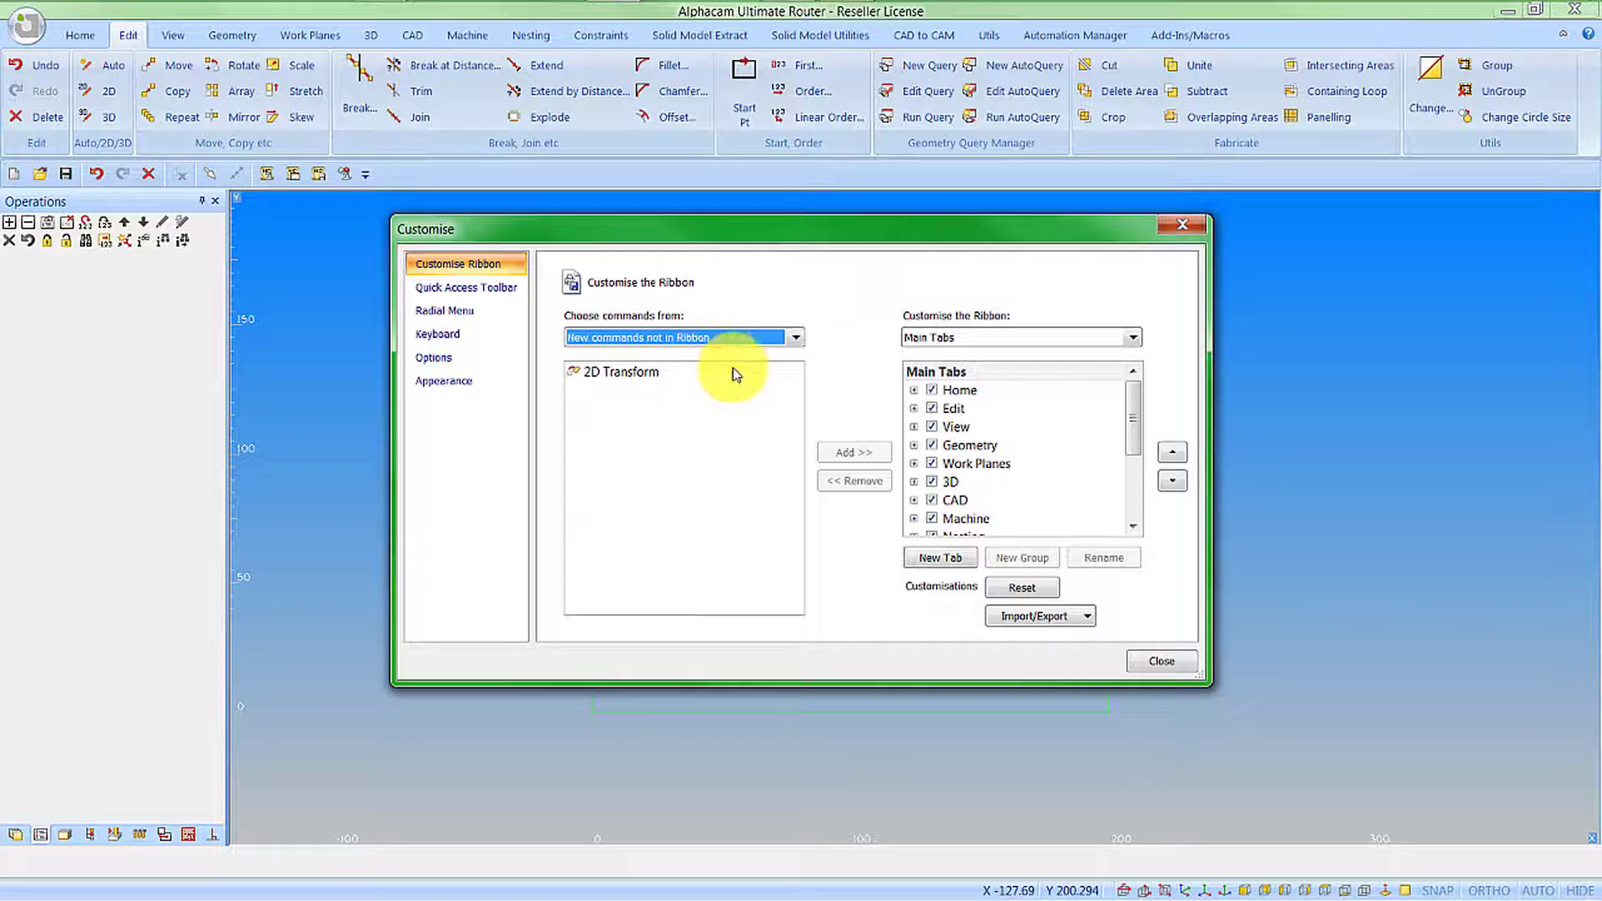
Add 2D Transform to the Edit tab's Move, Copy etc group
{"action": "left_click", "coordinate": [913, 408]}
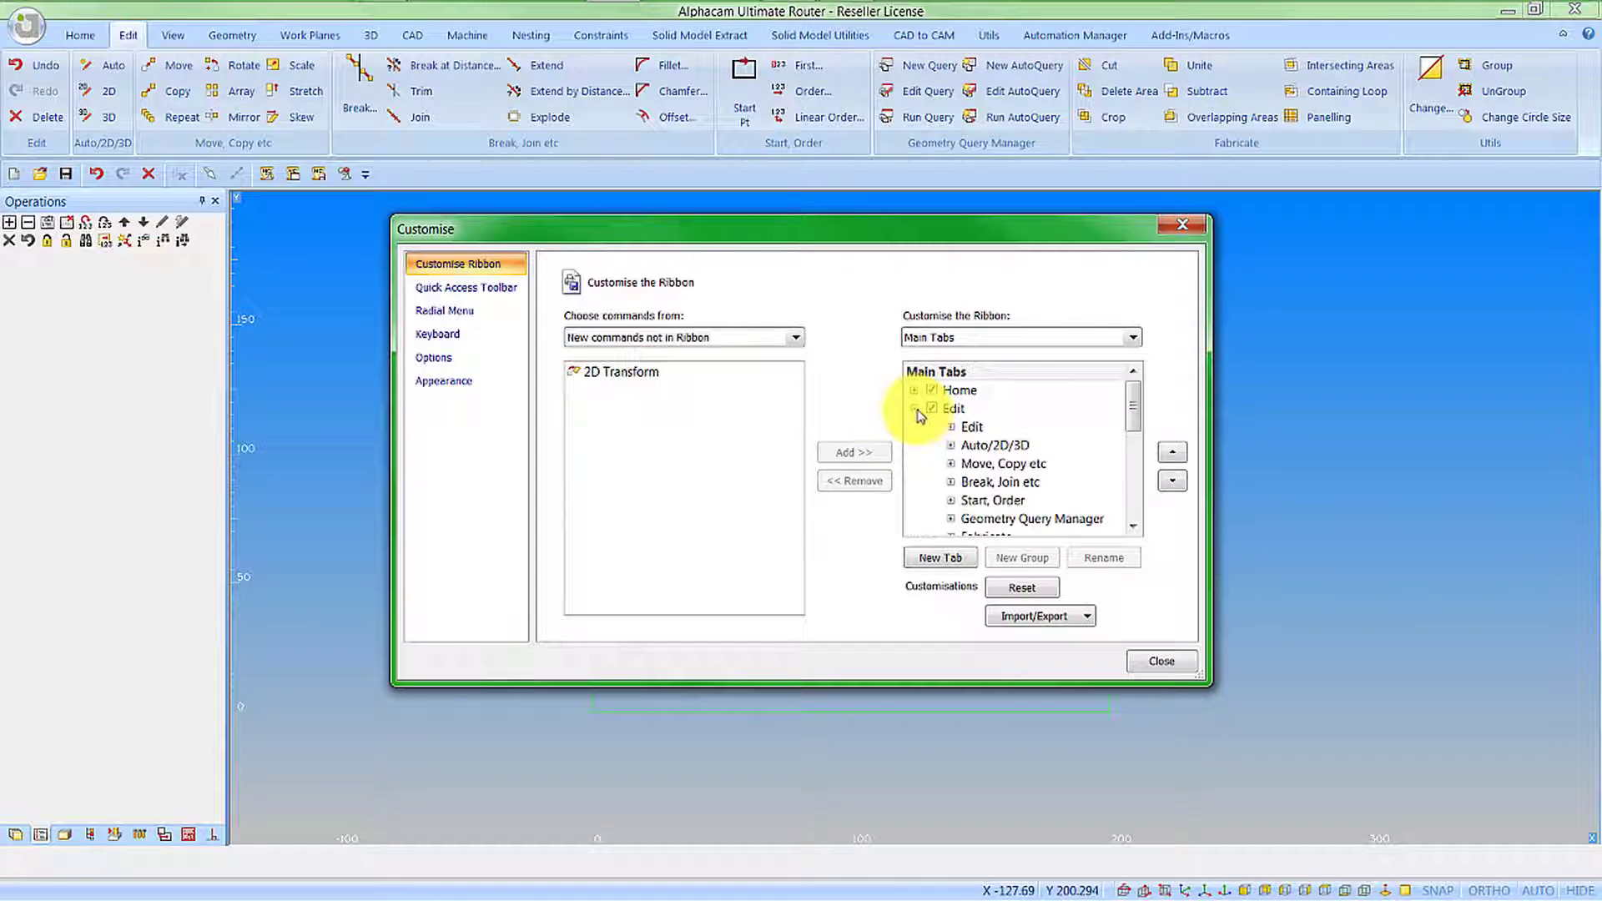
{"action": "left_click", "coordinate": [951, 464]}
{"action": "left_click", "coordinate": [992, 465]}
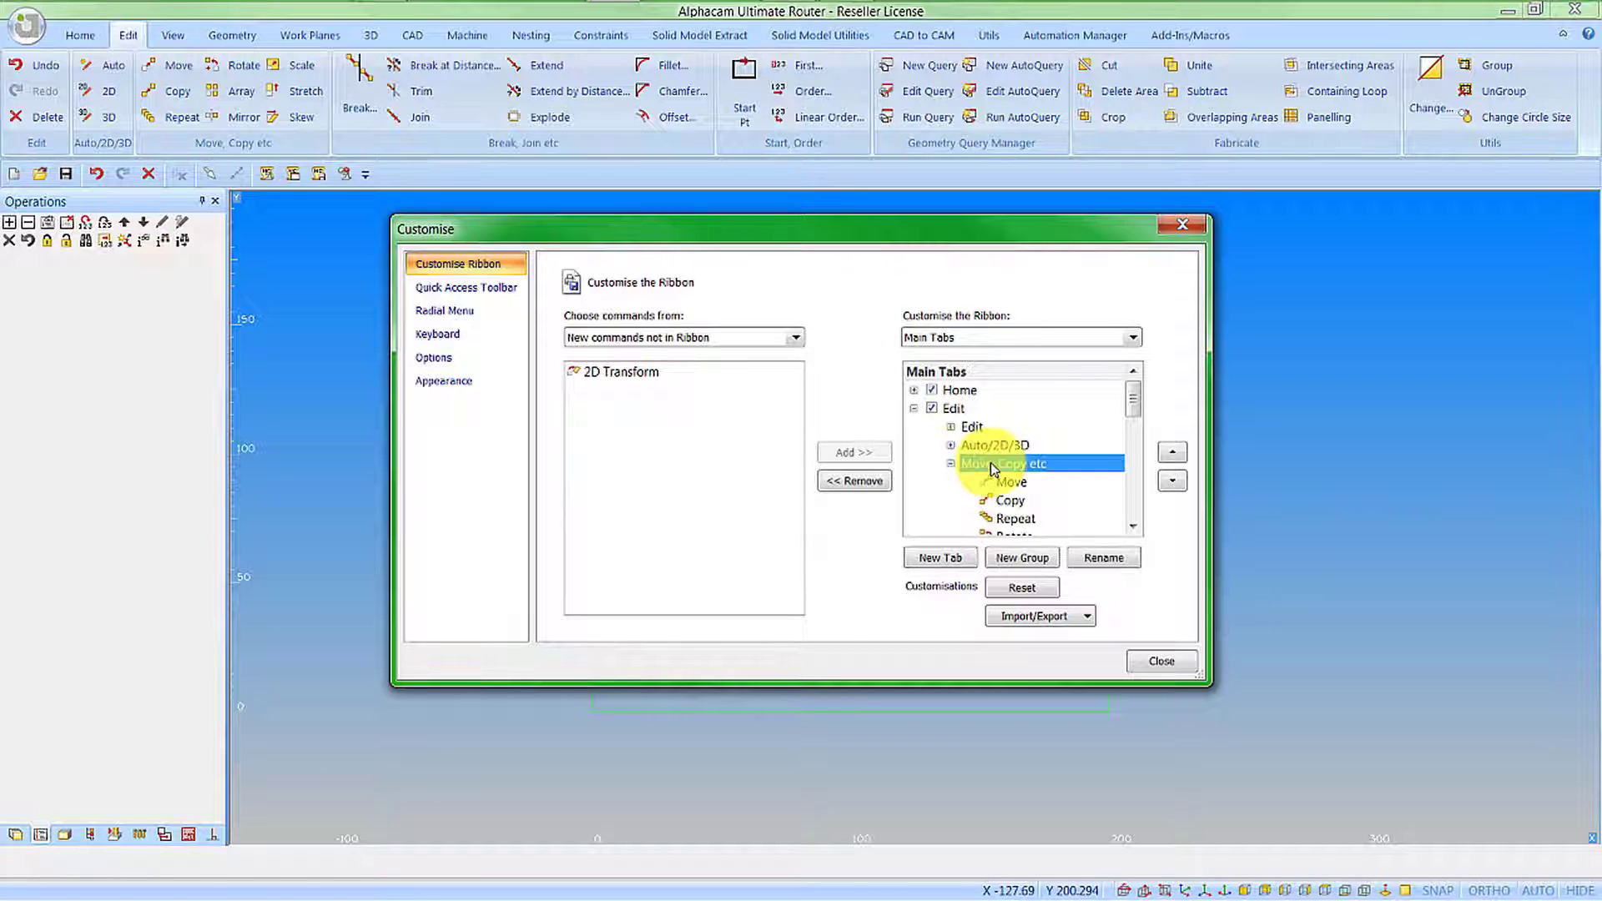
{"action": "left_click", "coordinate": [625, 372]}
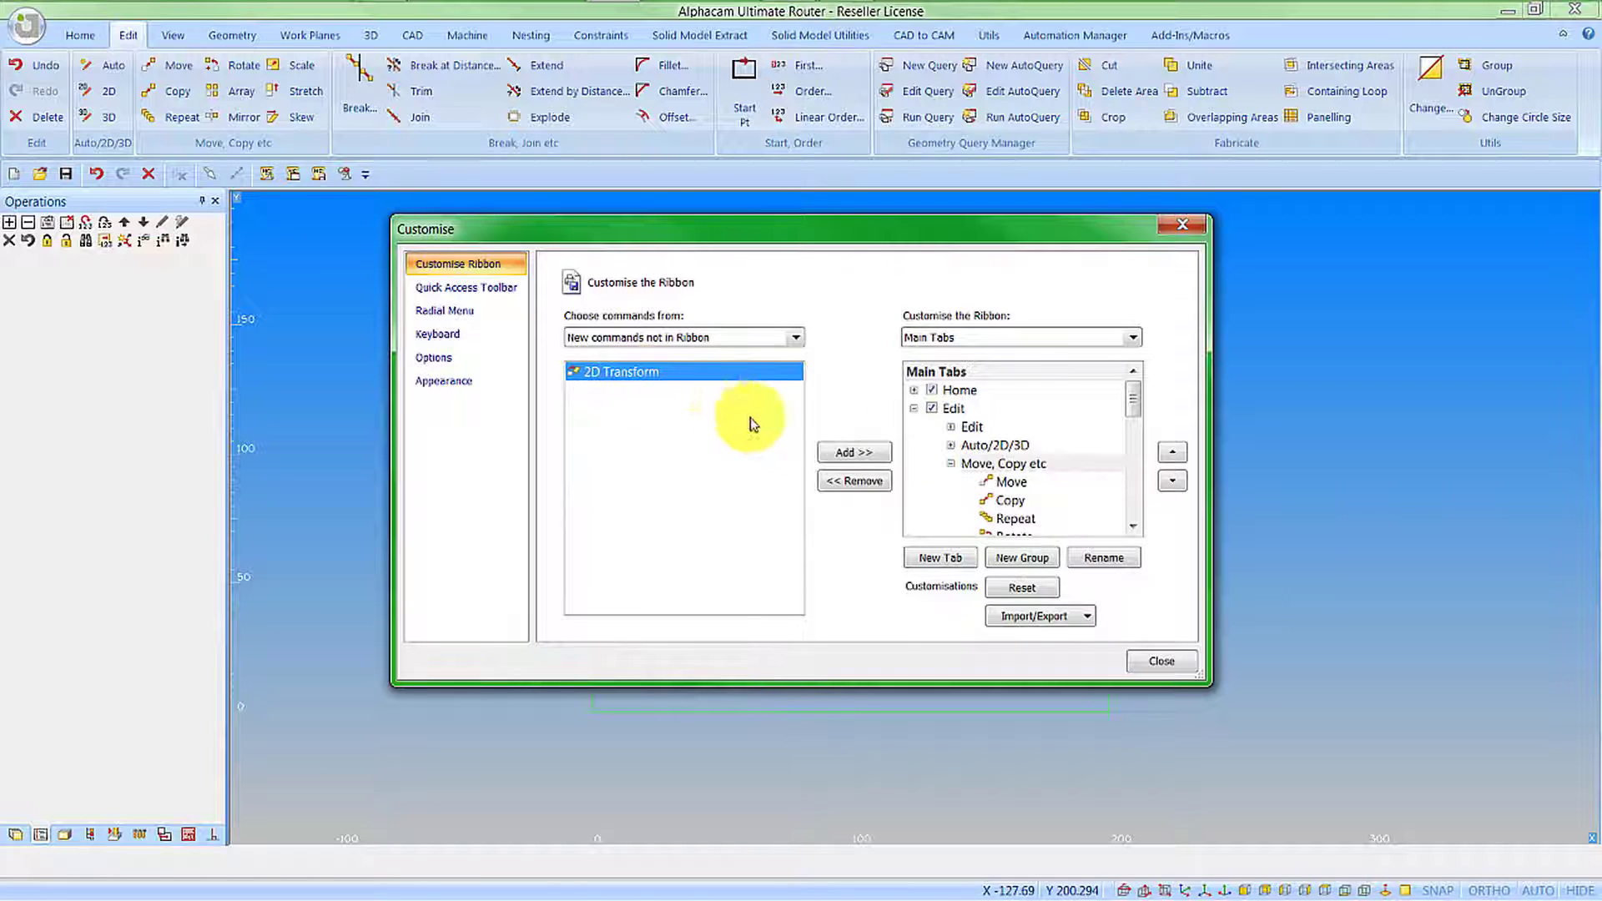
{"action": "left_click", "coordinate": [868, 454]}
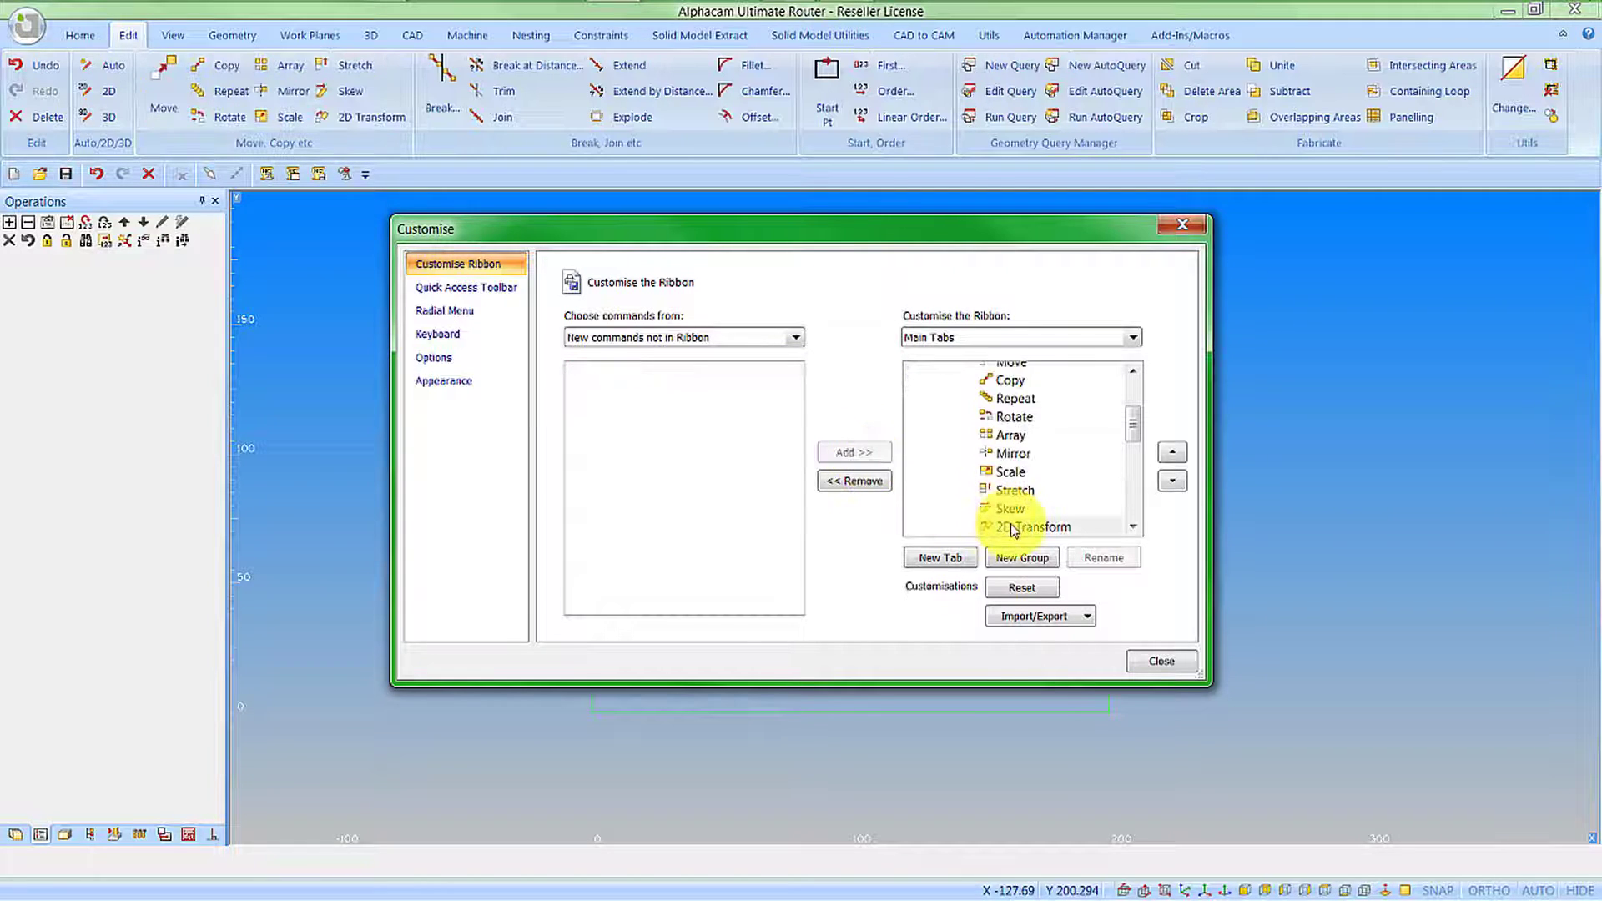
Move 2D Transform up to the top of the Move, Copy etc group
{"action": "left_click", "coordinate": [1172, 455]}
{"action": "left_click", "coordinate": [1172, 455]}
{"action": "left_click", "coordinate": [1172, 454]}
{"action": "left_click", "coordinate": [1172, 455]}
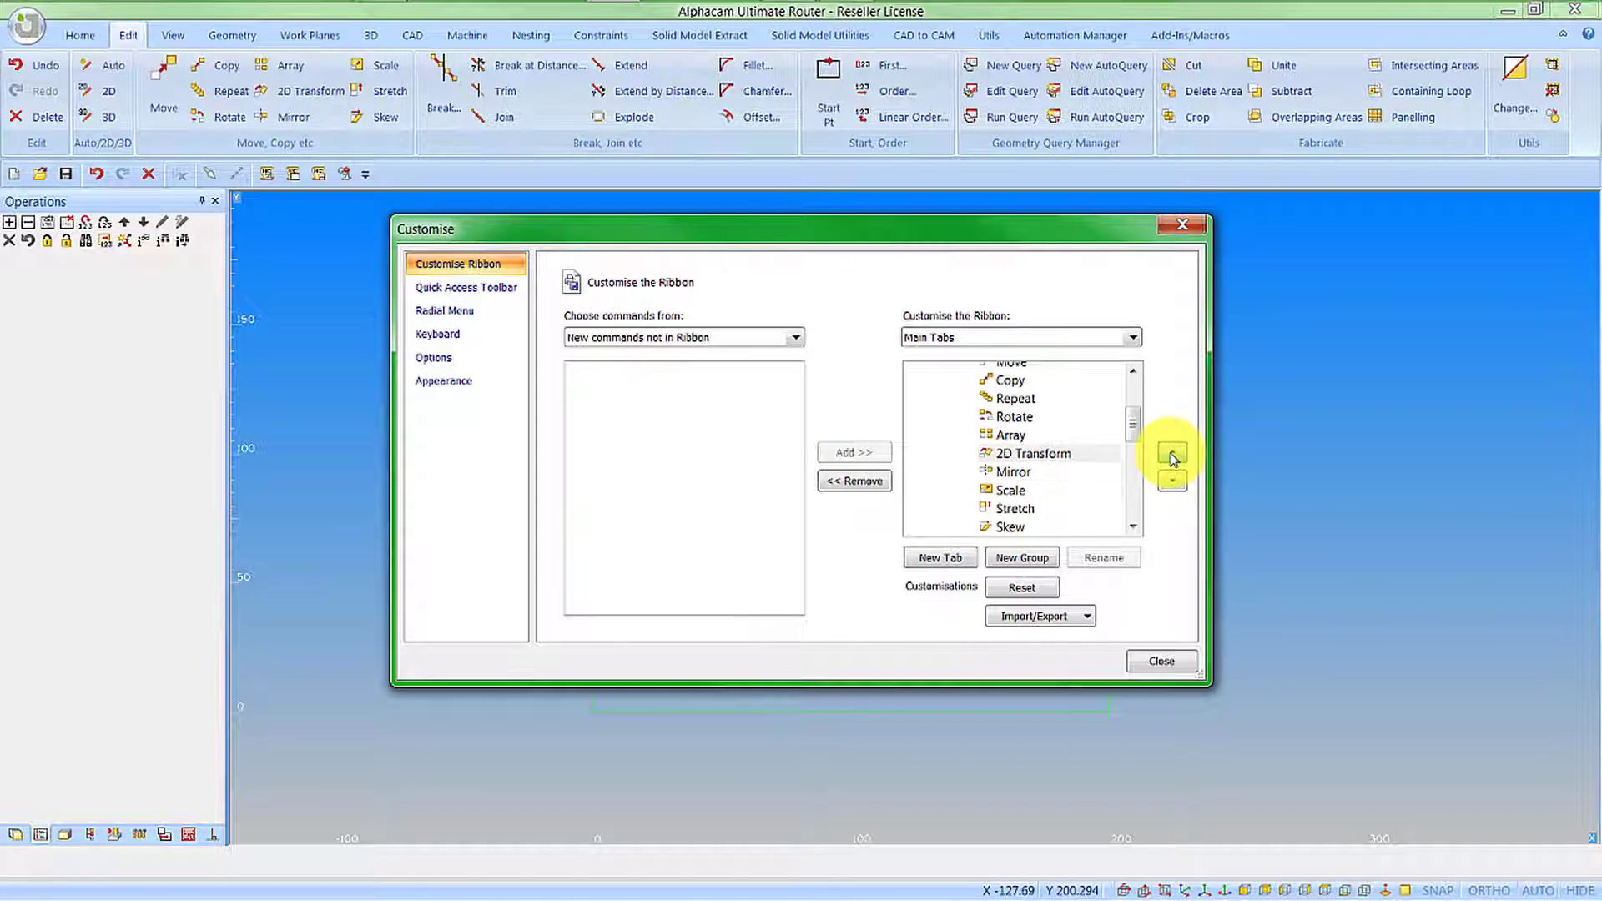
{"action": "left_click", "coordinate": [1172, 454]}
{"action": "left_click", "coordinate": [1172, 455]}
{"action": "left_click", "coordinate": [1172, 455]}
{"action": "left_click", "coordinate": [1173, 455]}
{"action": "left_click", "coordinate": [1172, 455]}
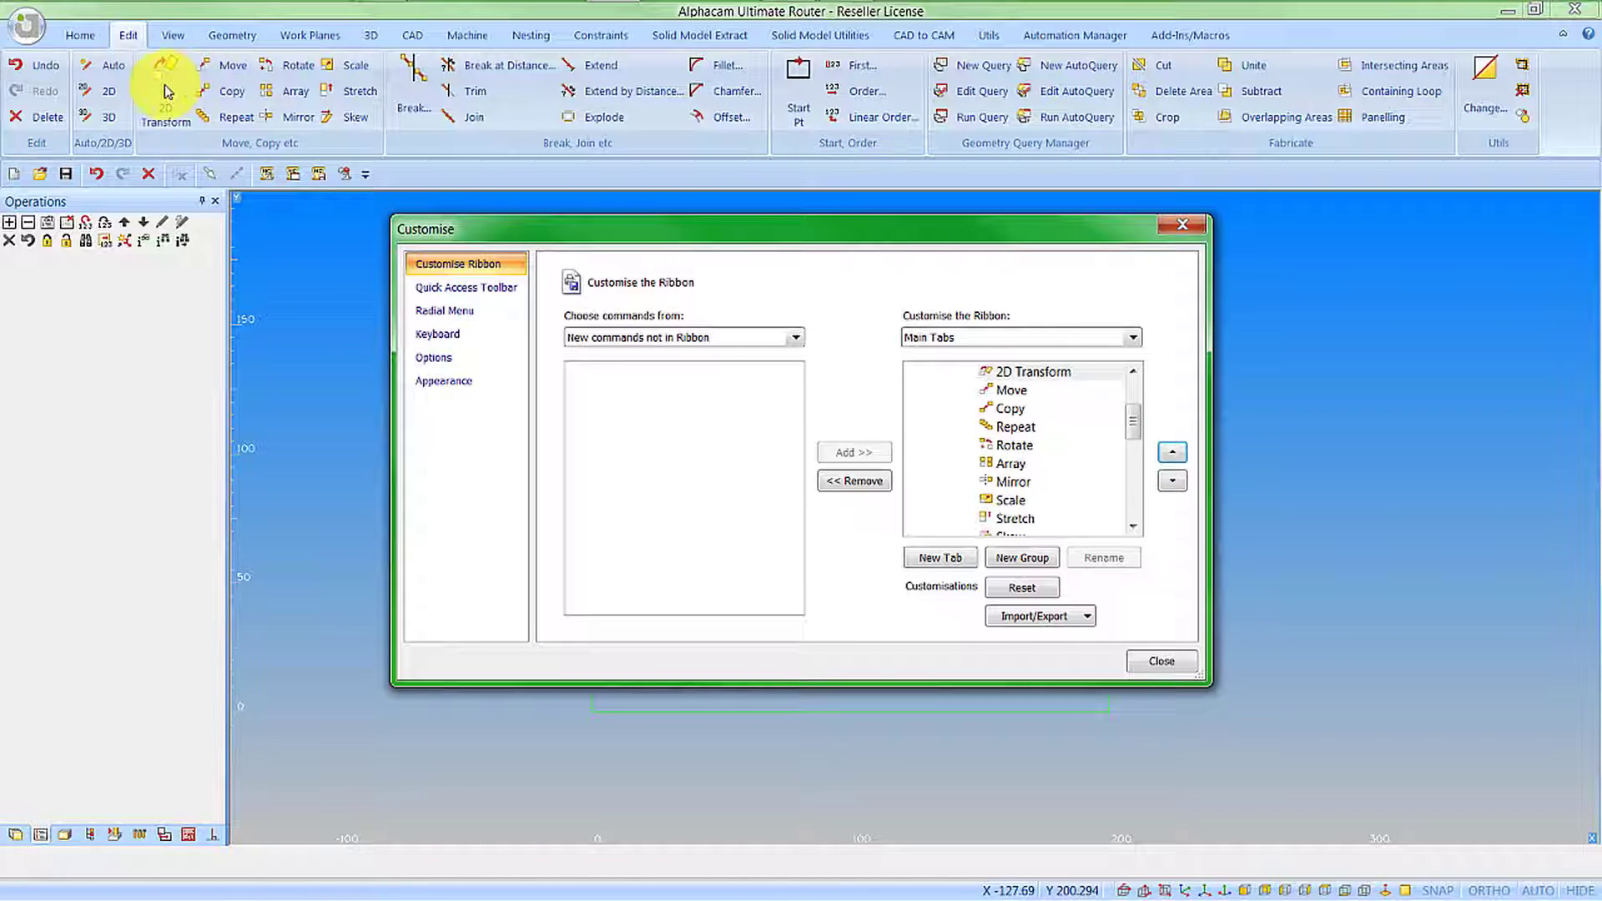
Close the customisation settings and select the rectangle for a 2D Transform
{"action": "left_click", "coordinate": [1143, 663]}
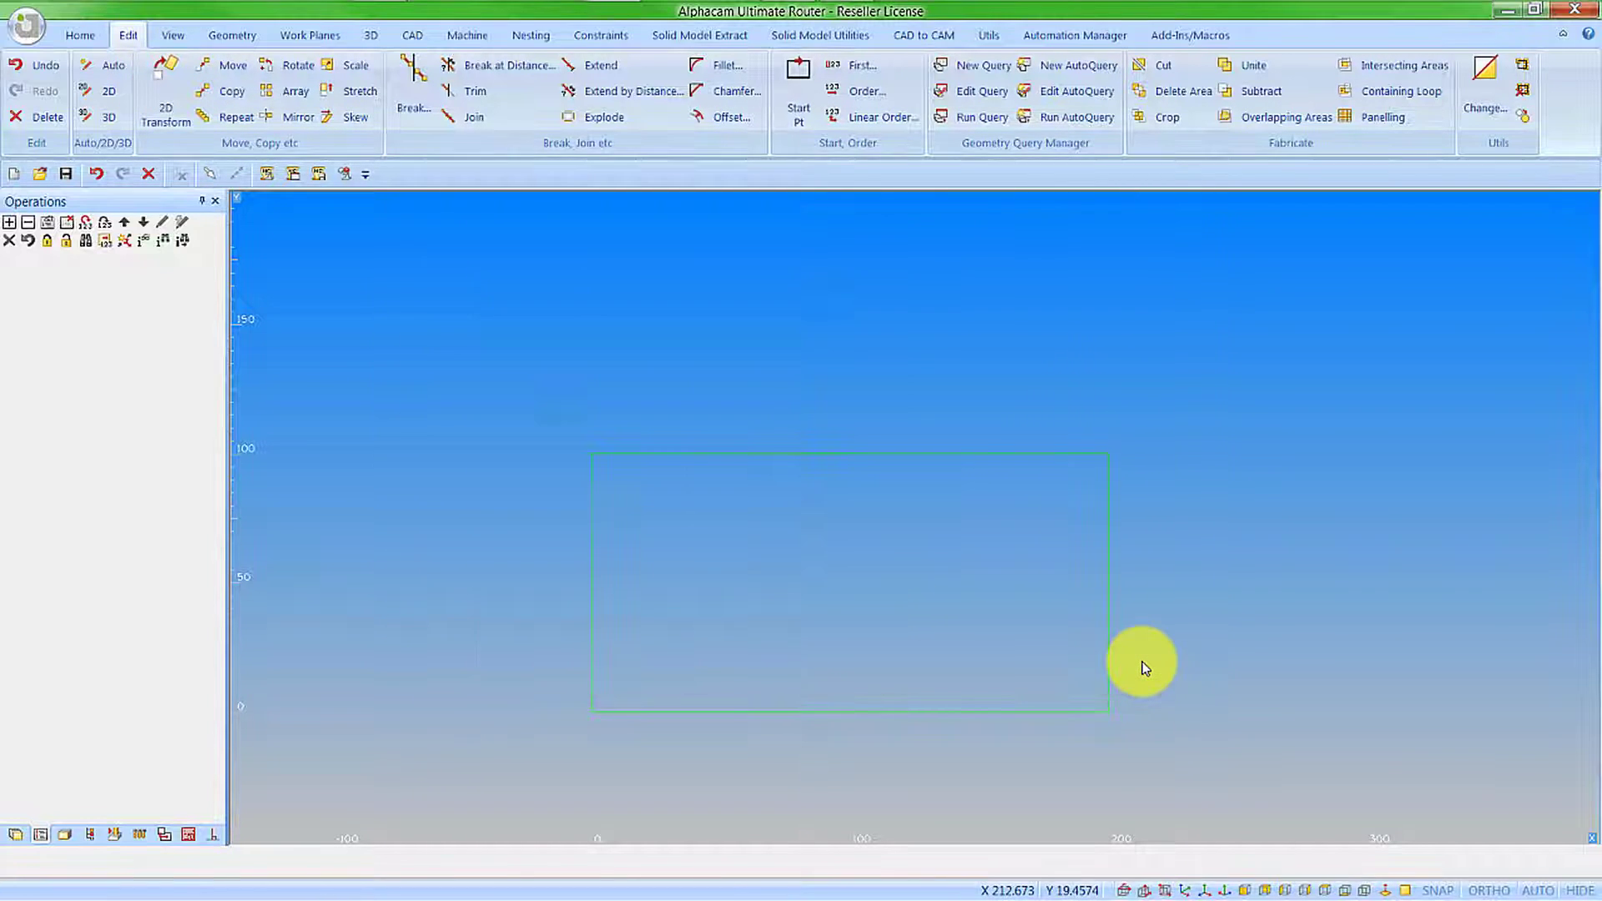
{"action": "left_click", "coordinate": [164, 98]}
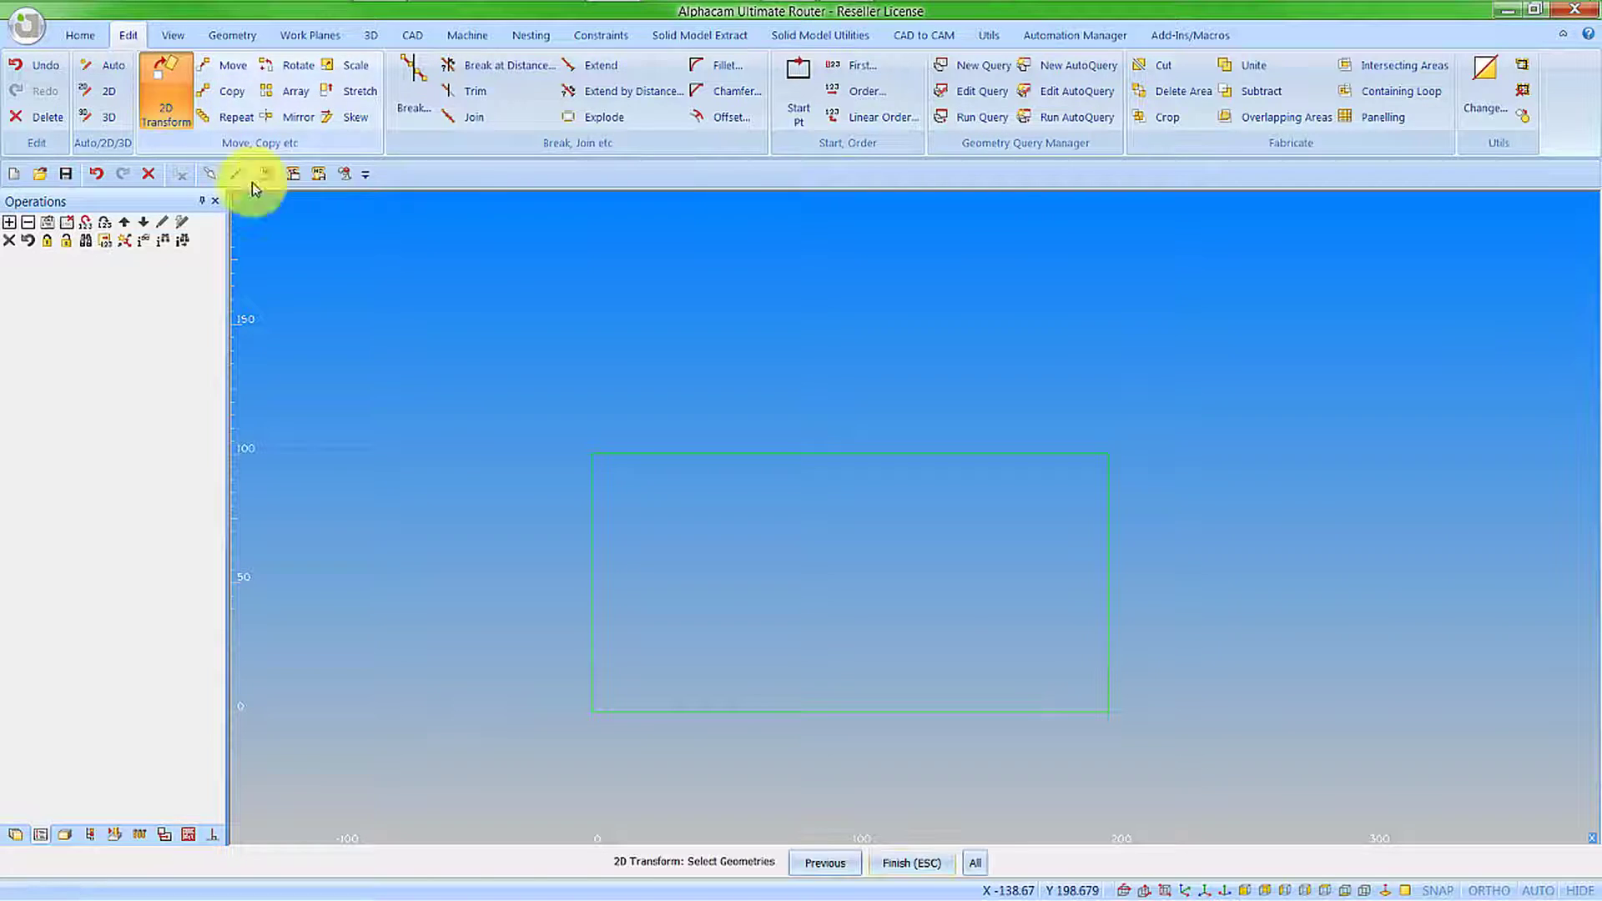
{"action": "left_click_drag", "start_coordinate": [558, 428], "coordinate": [1128, 748]}
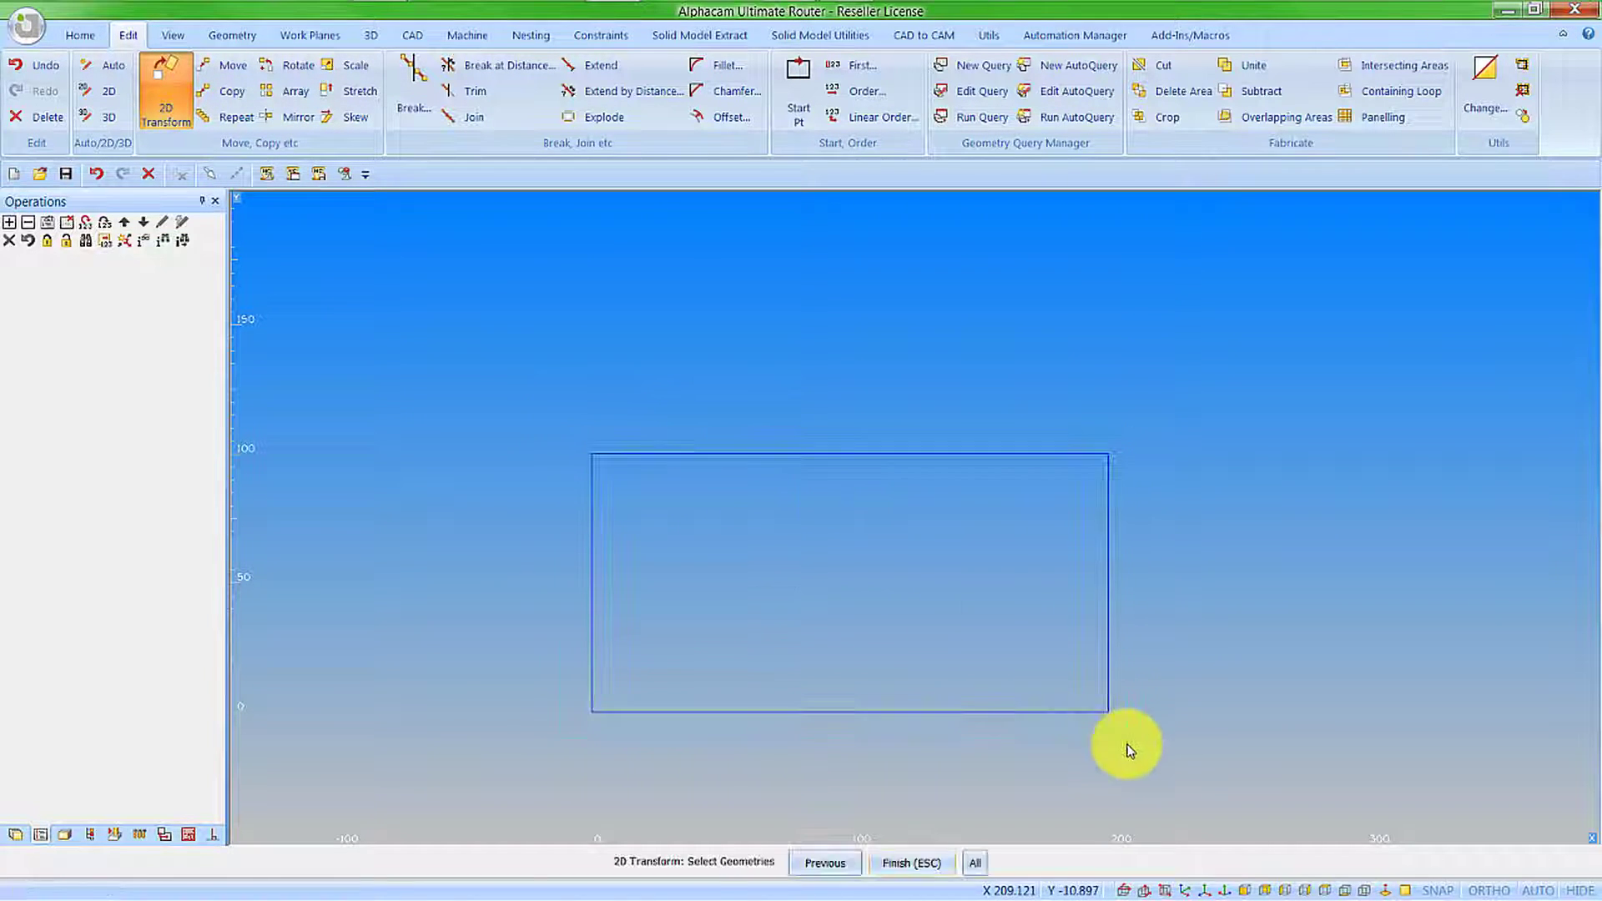
{"action": "key", "text": "Escape"}
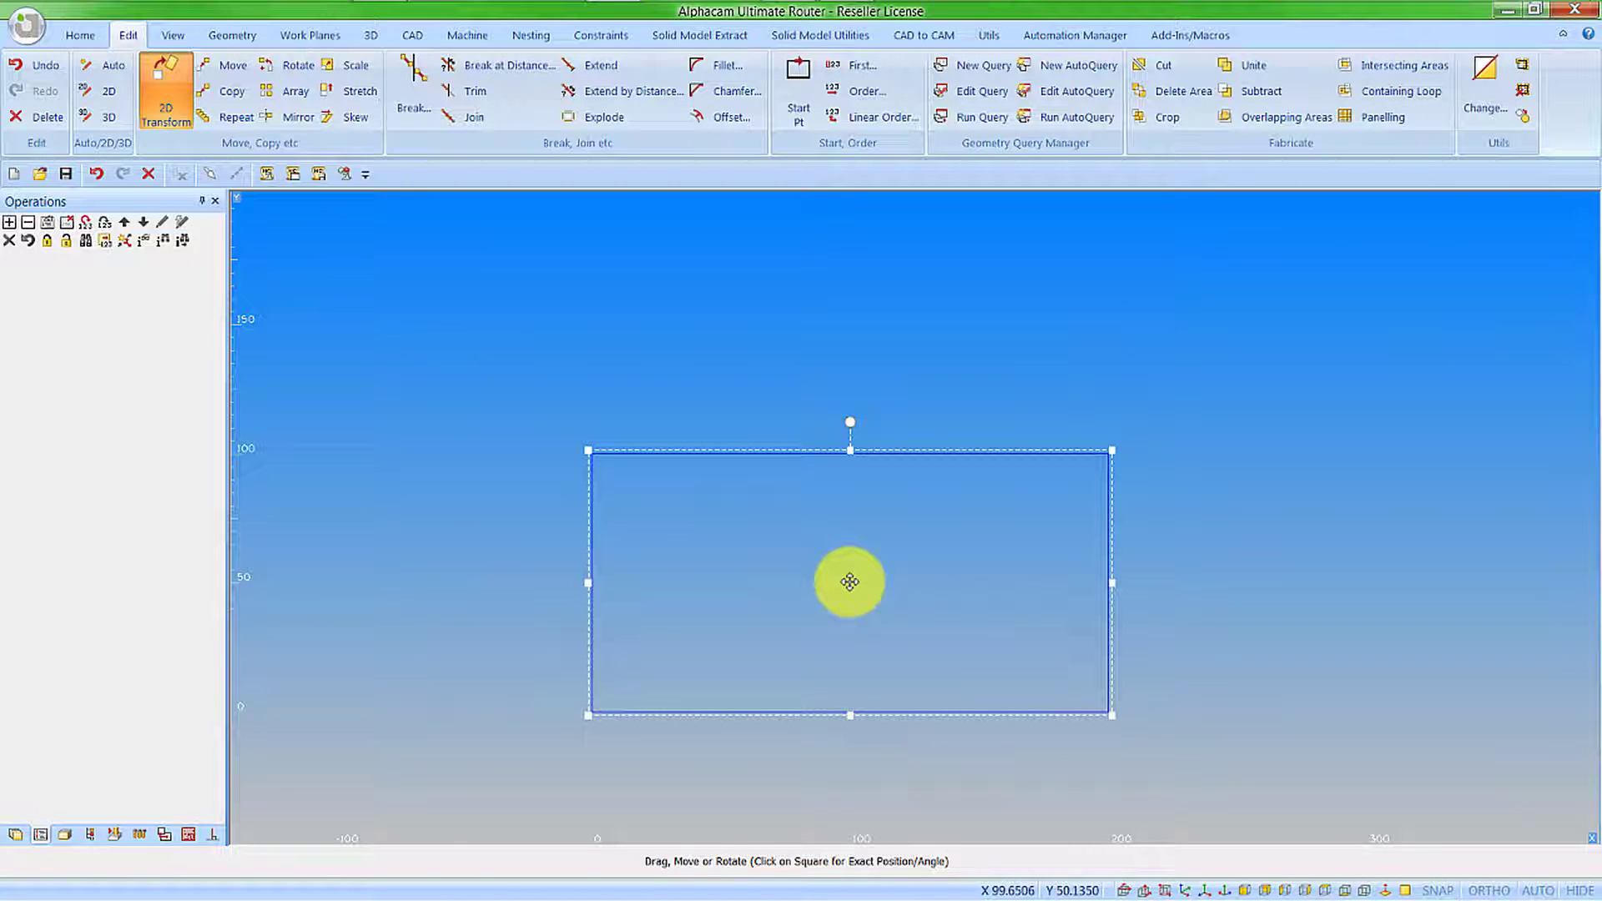
Move the rectangle so its centre sits at X 0, Y 0
{"action": "left_click_drag", "start_coordinate": [849, 582], "coordinate": [775, 737]}
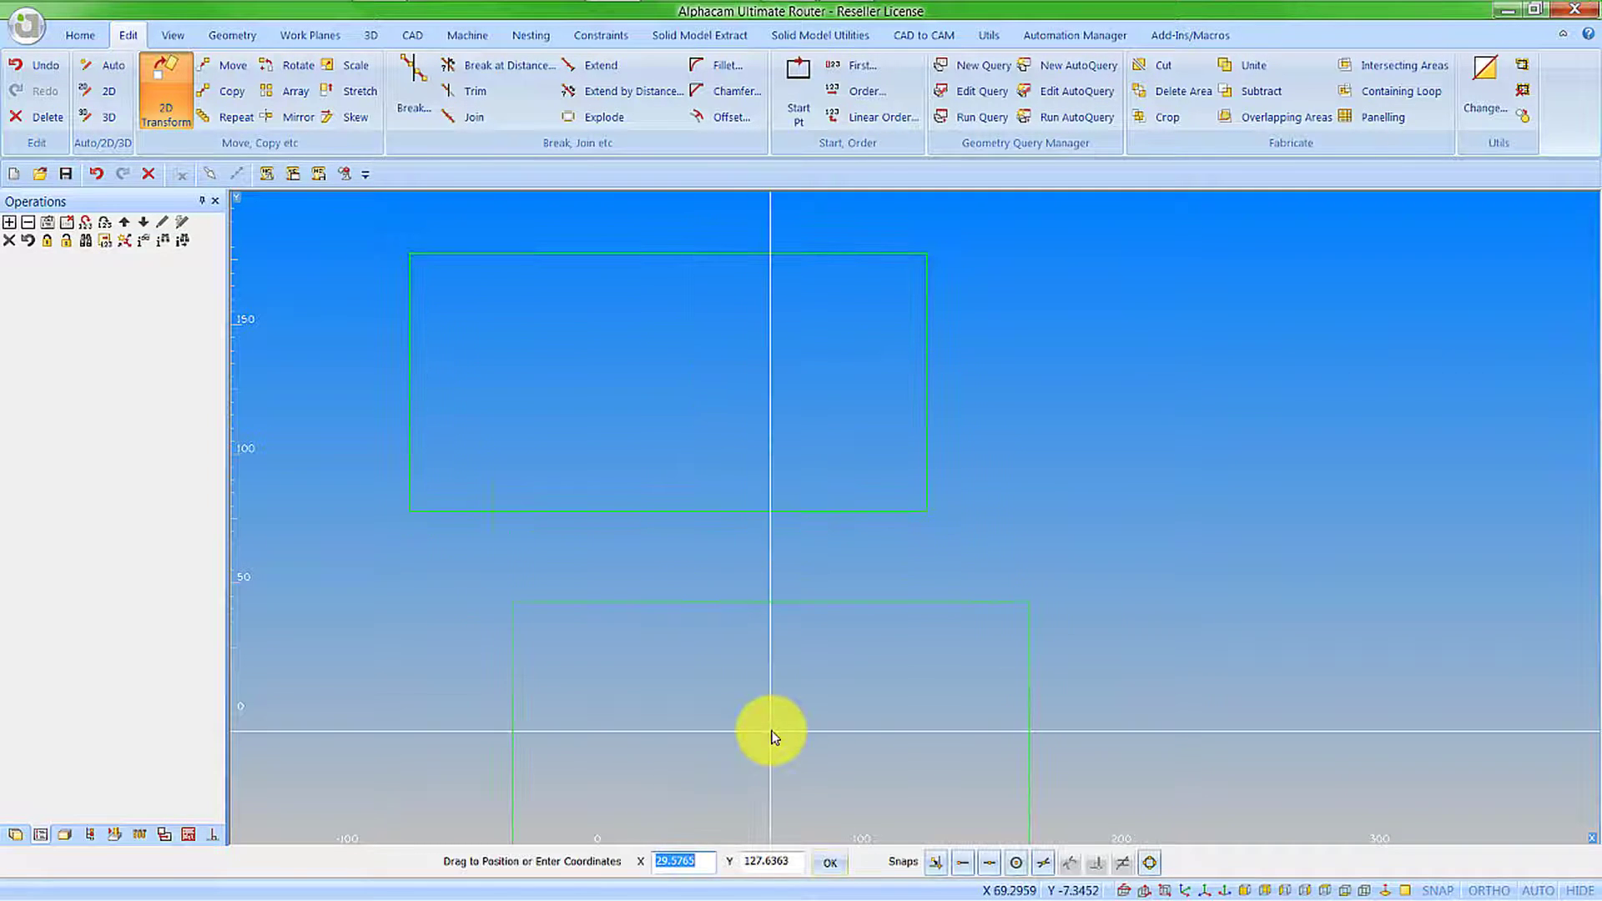
{"action": "type", "text": "0"}
{"action": "key", "text": "Tab"}
{"action": "type", "text": "0"}
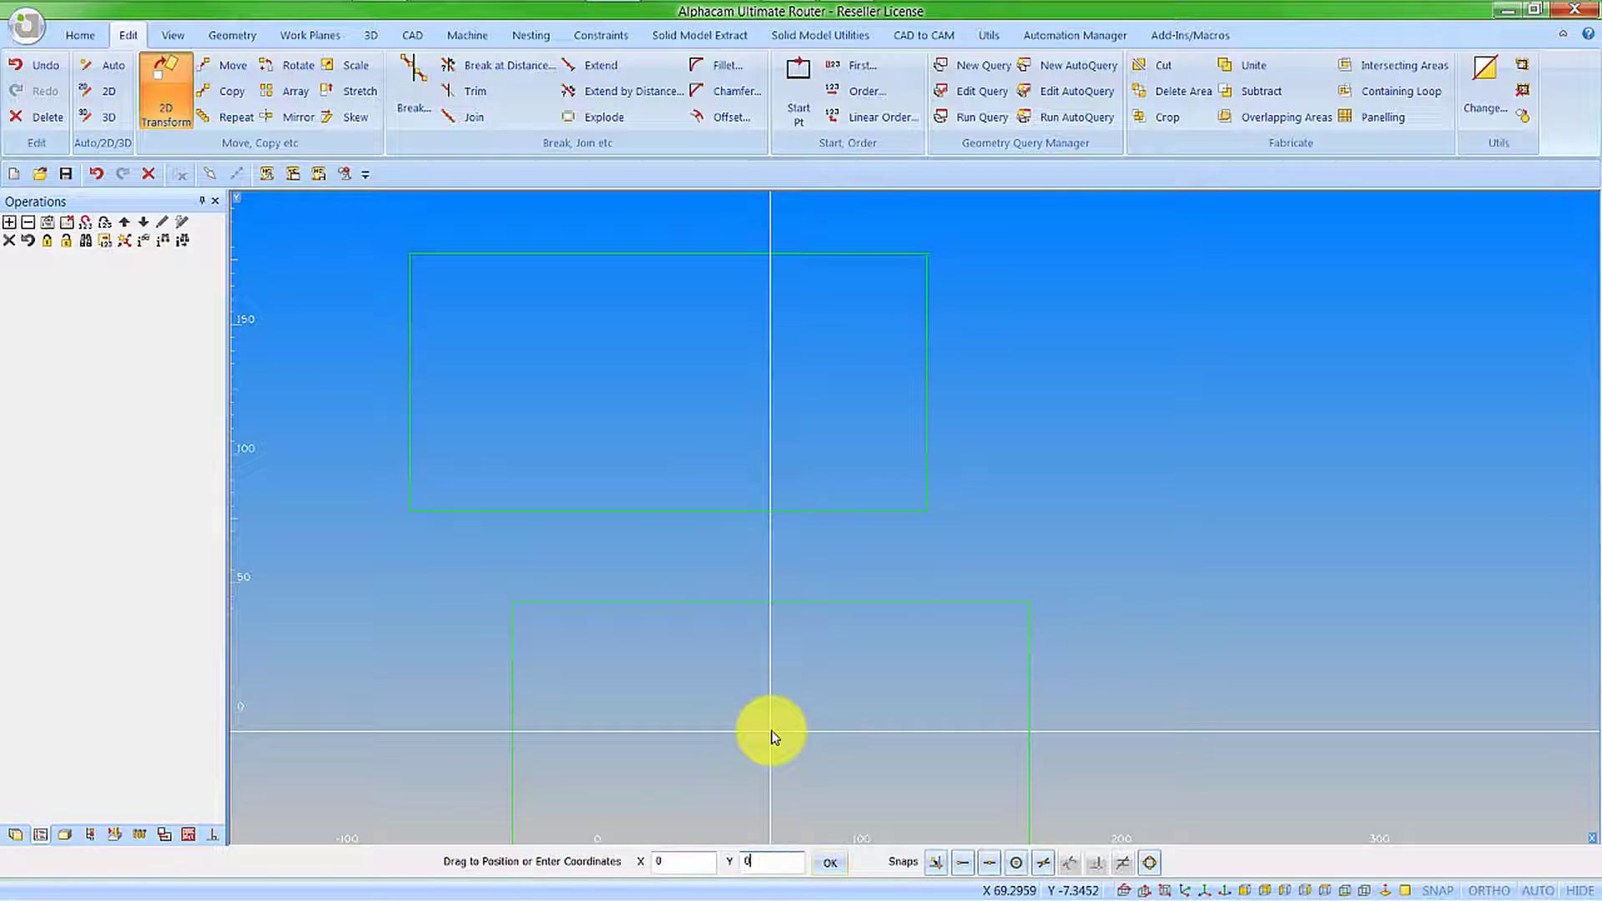
{"action": "key", "text": "Return"}
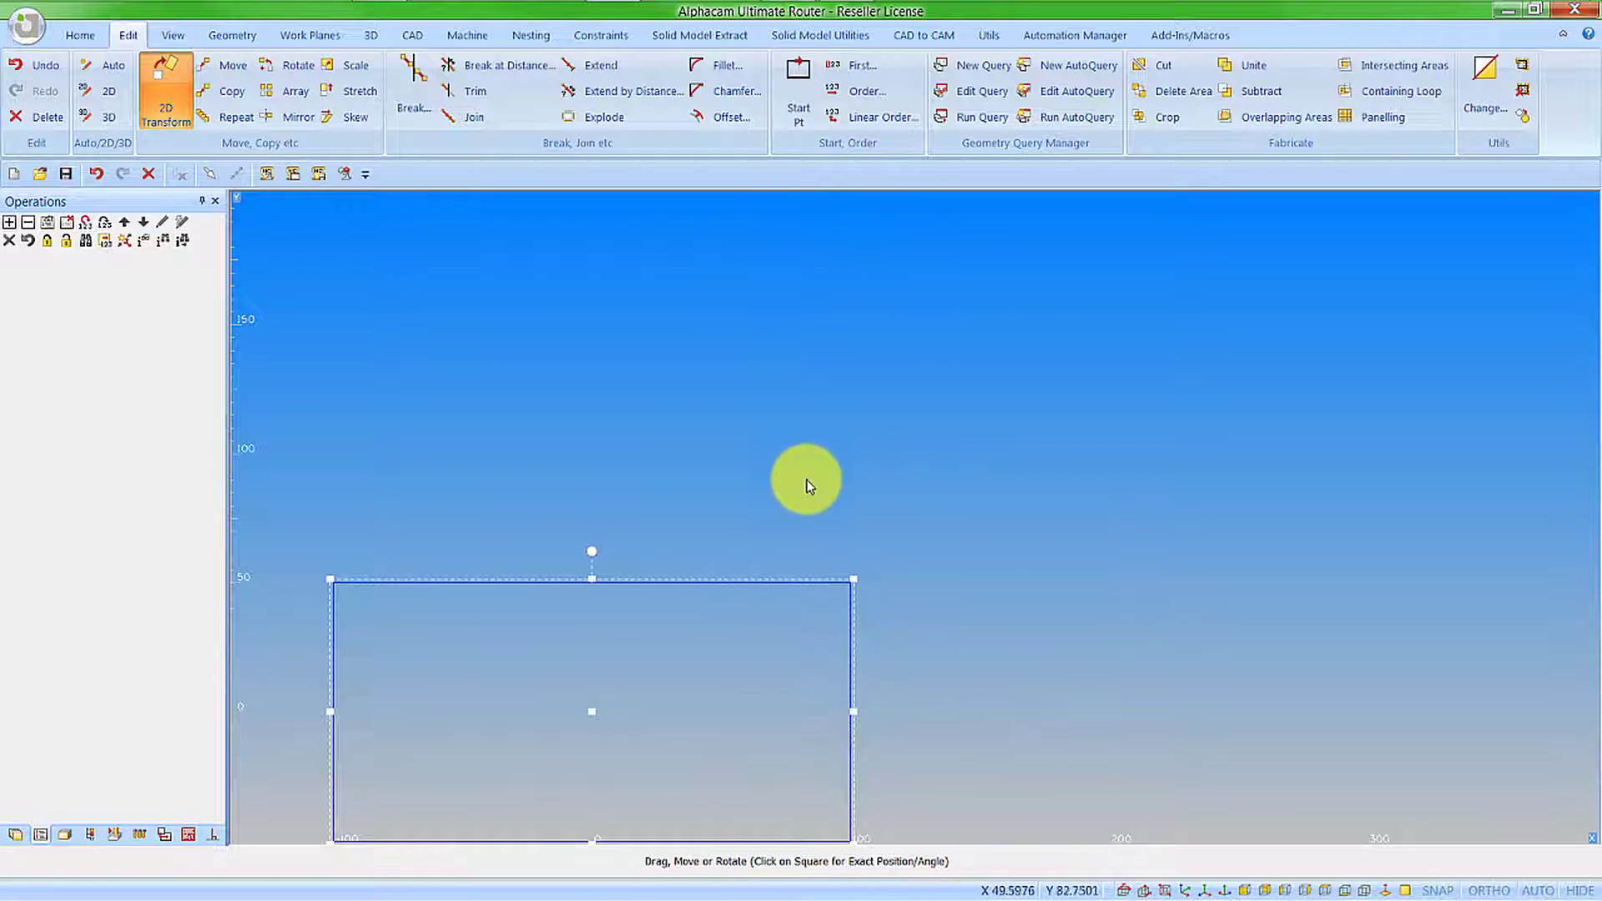
Resize the rectangle narrower, taller and larger using its edge and corner handles
{"action": "scroll", "coordinate": [826, 476], "scroll_direction": "down", "scroll_amount": 3}
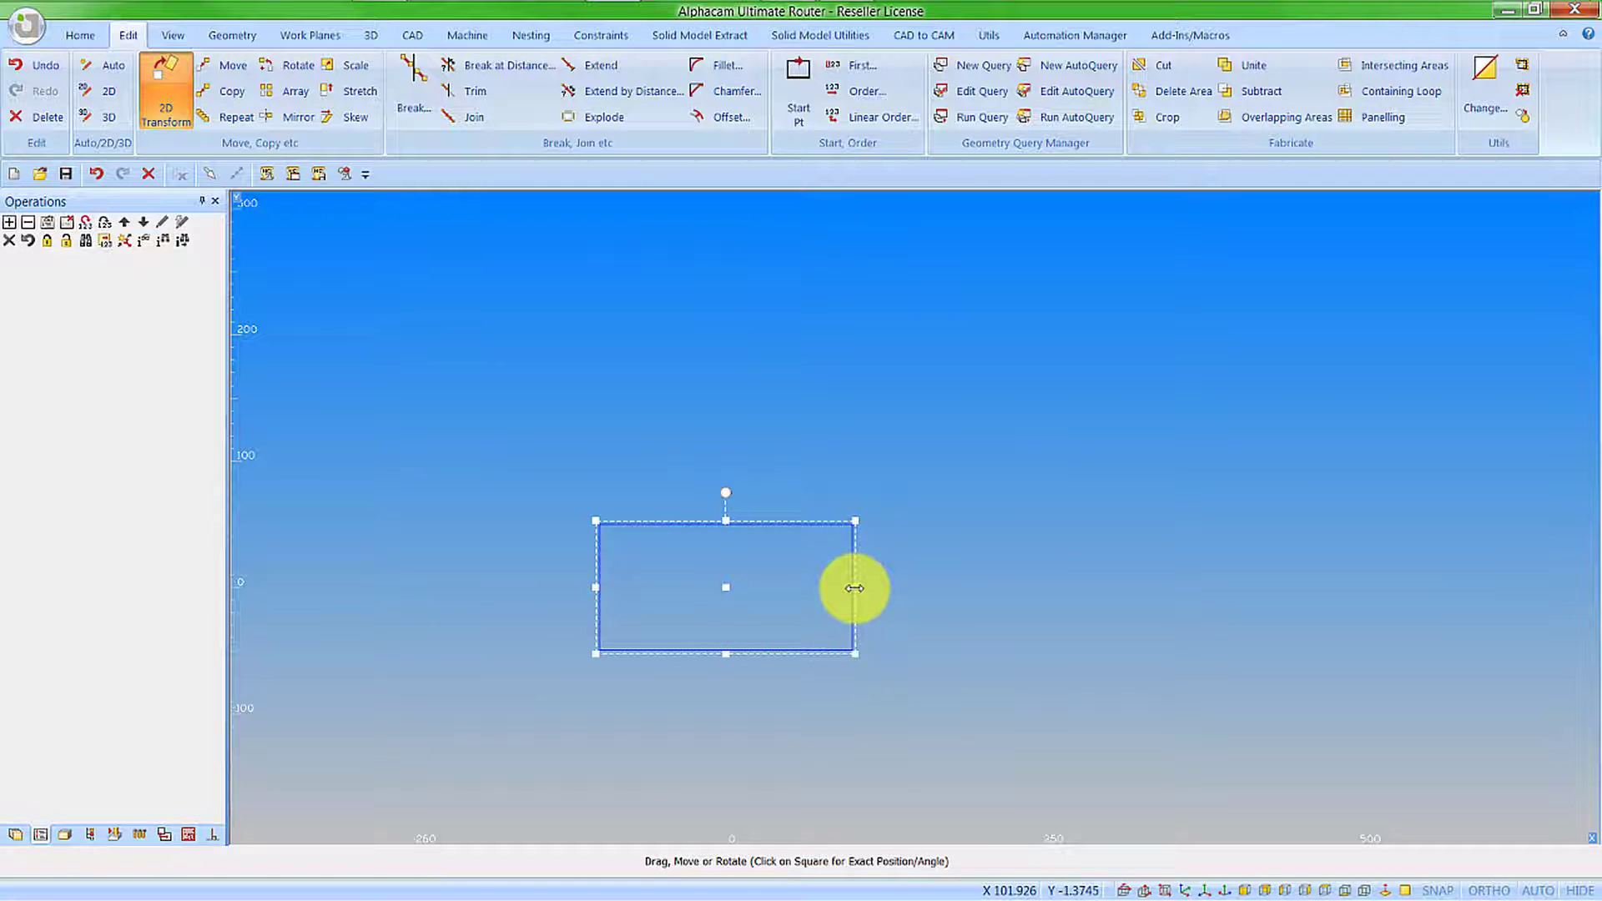
{"action": "left_click_drag", "start_coordinate": [855, 588], "coordinate": [779, 590]}
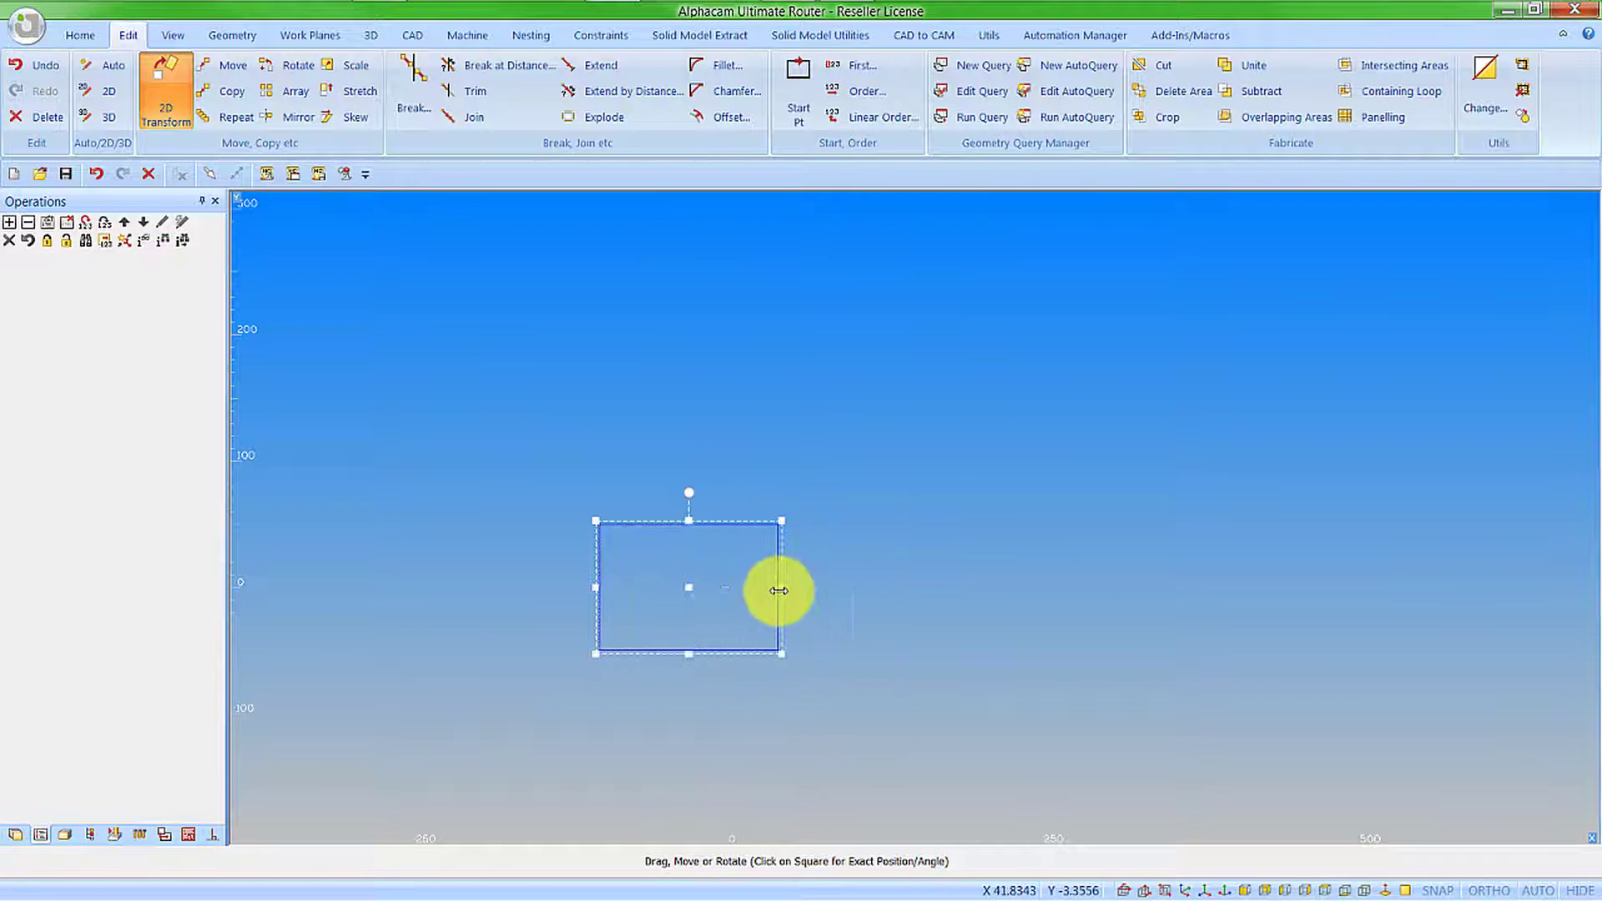
{"action": "left_click_drag", "start_coordinate": [689, 522], "coordinate": [688, 480]}
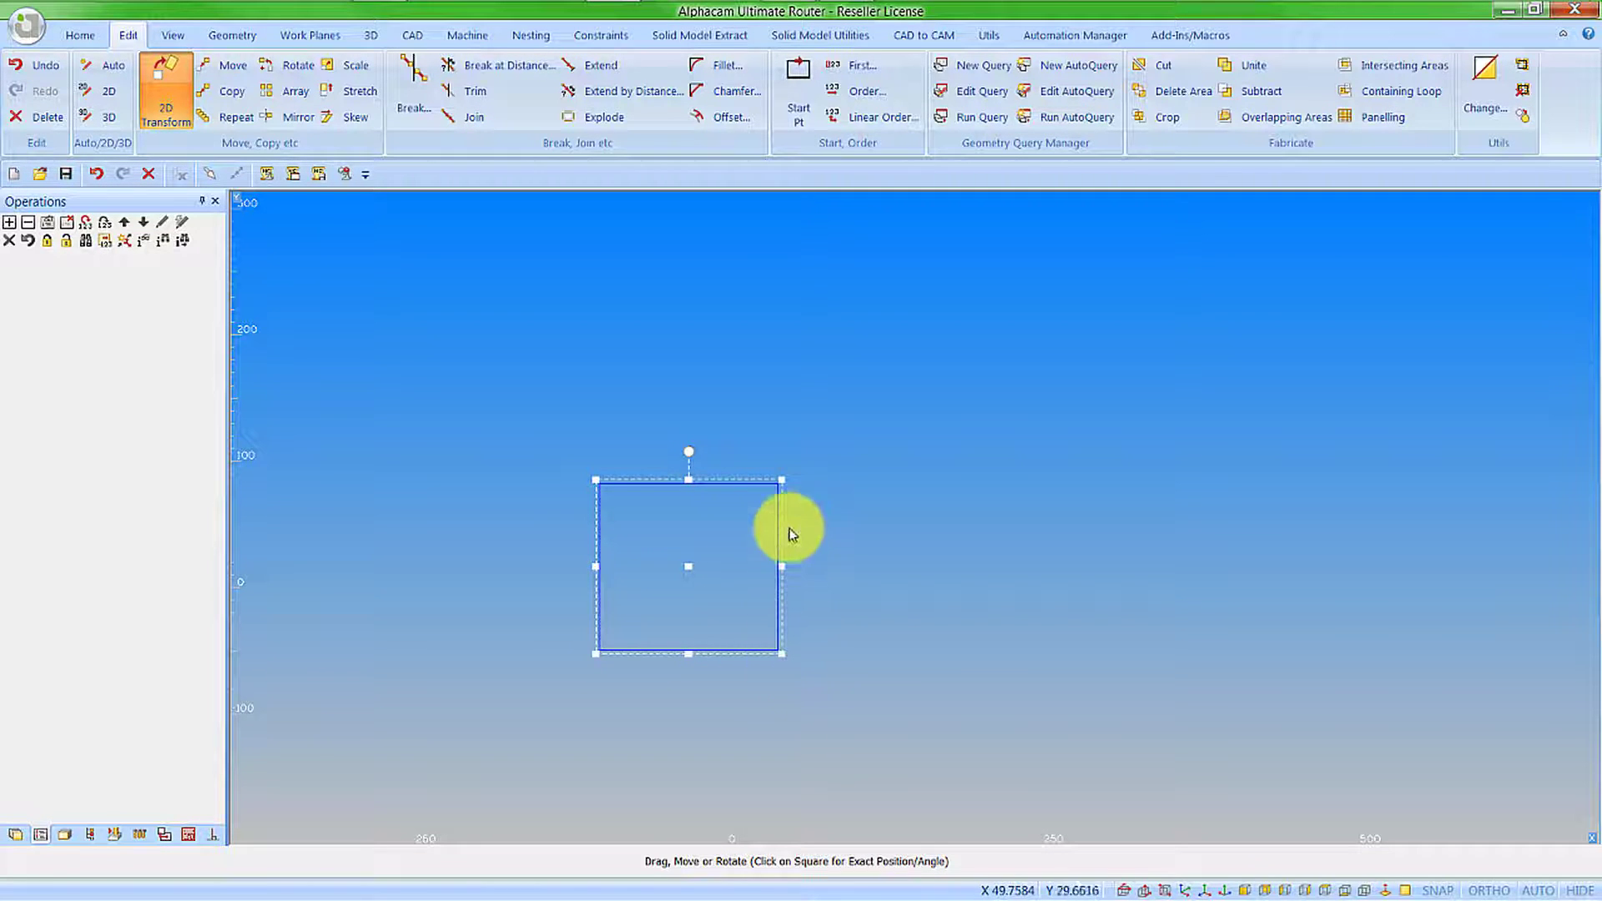
{"action": "left_click_drag", "start_coordinate": [781, 480], "coordinate": [868, 420]}
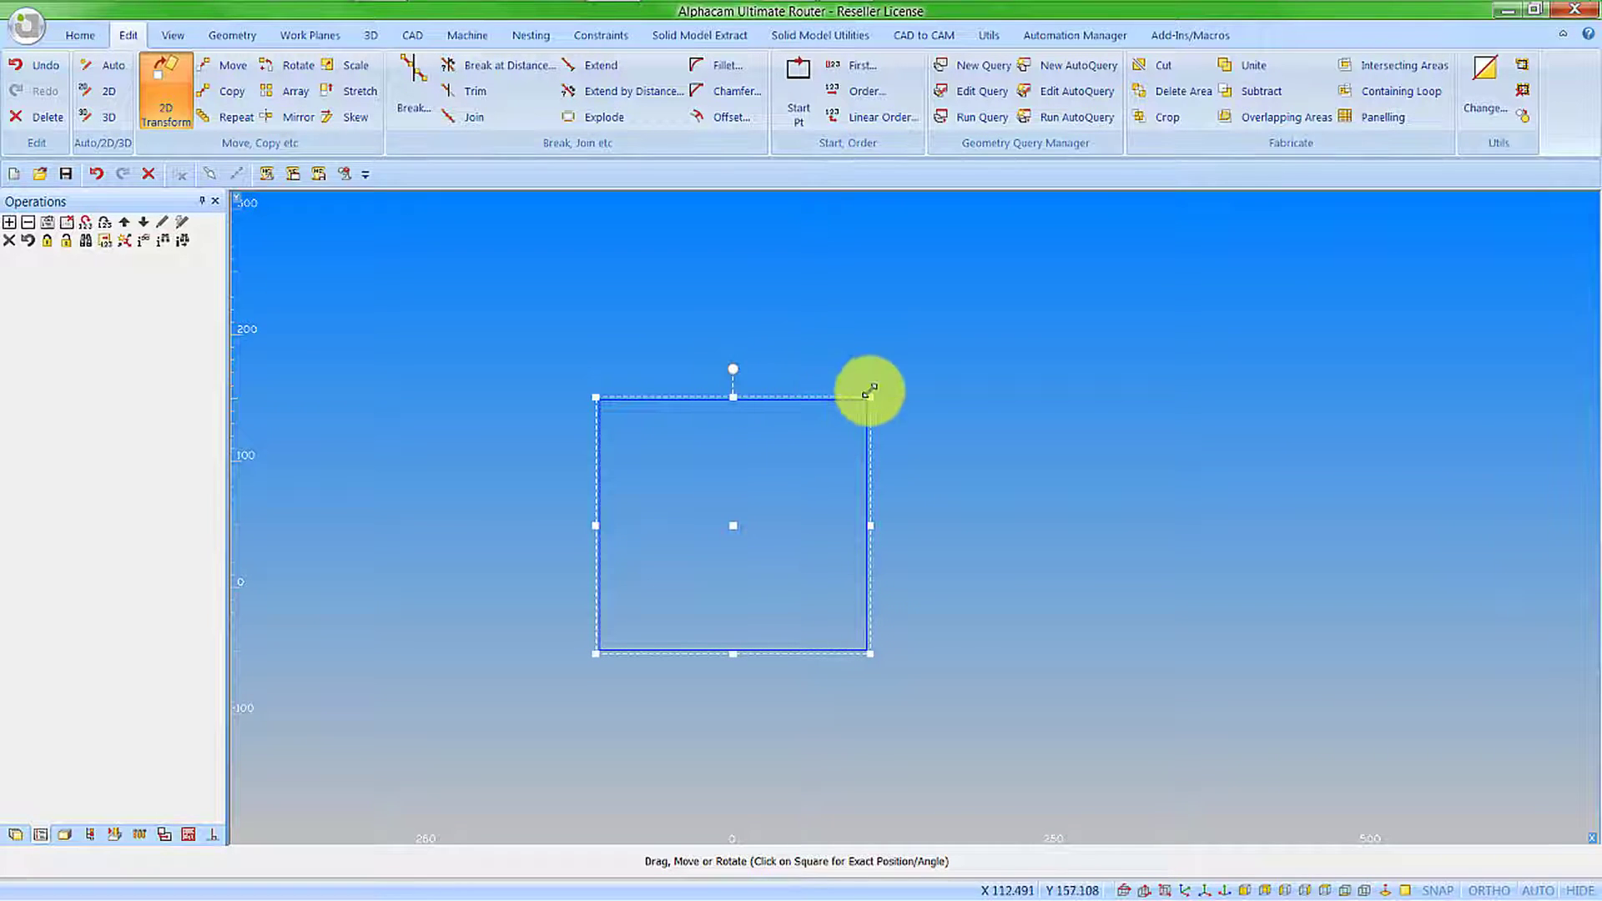
Place the rectangle's top-right corner at X 100
{"action": "left_click", "coordinate": [868, 398]}
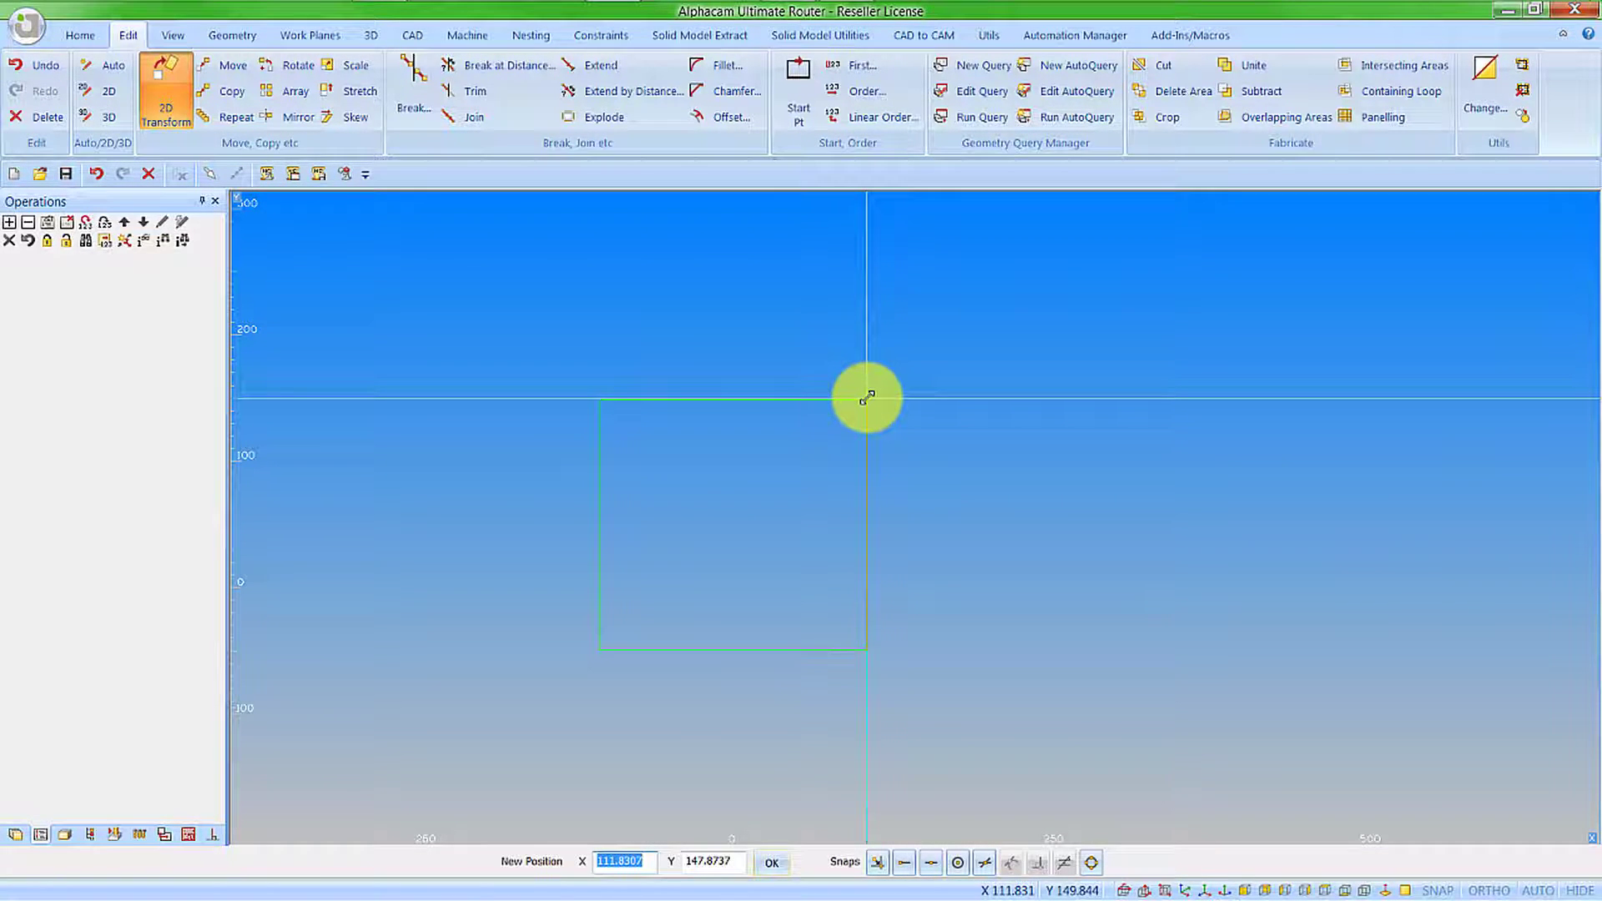
{"action": "type", "text": "100"}
{"action": "key", "text": "Tab"}
{"action": "key", "text": "Return"}
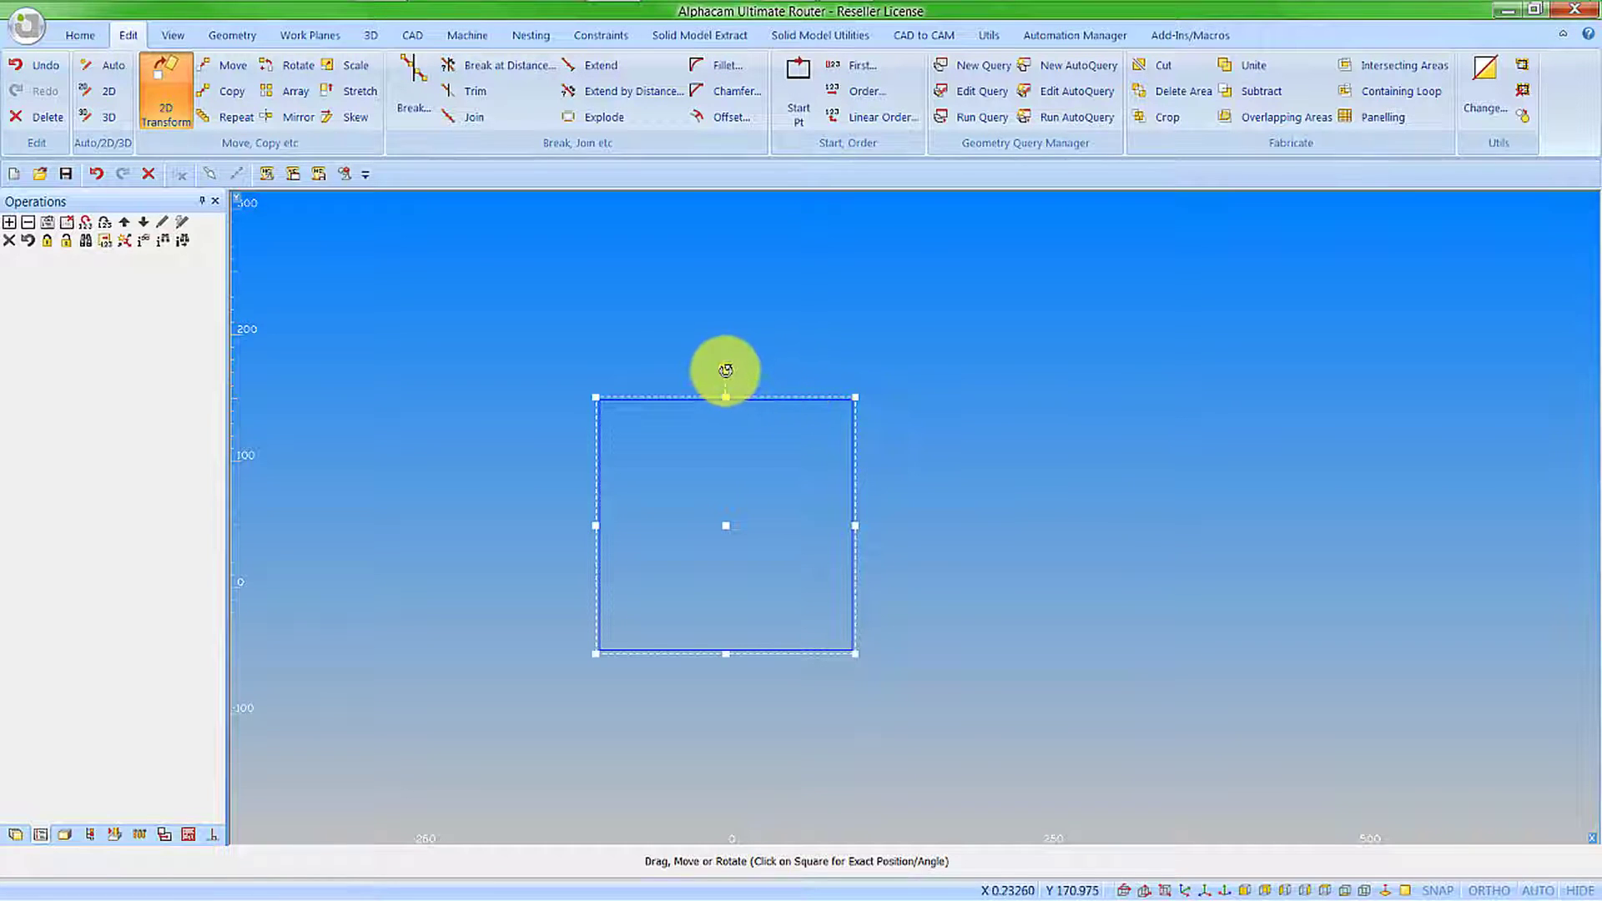
Rotate the square around its centre by 45 degrees
{"action": "left_click_drag", "start_coordinate": [726, 370], "coordinate": [766, 331]}
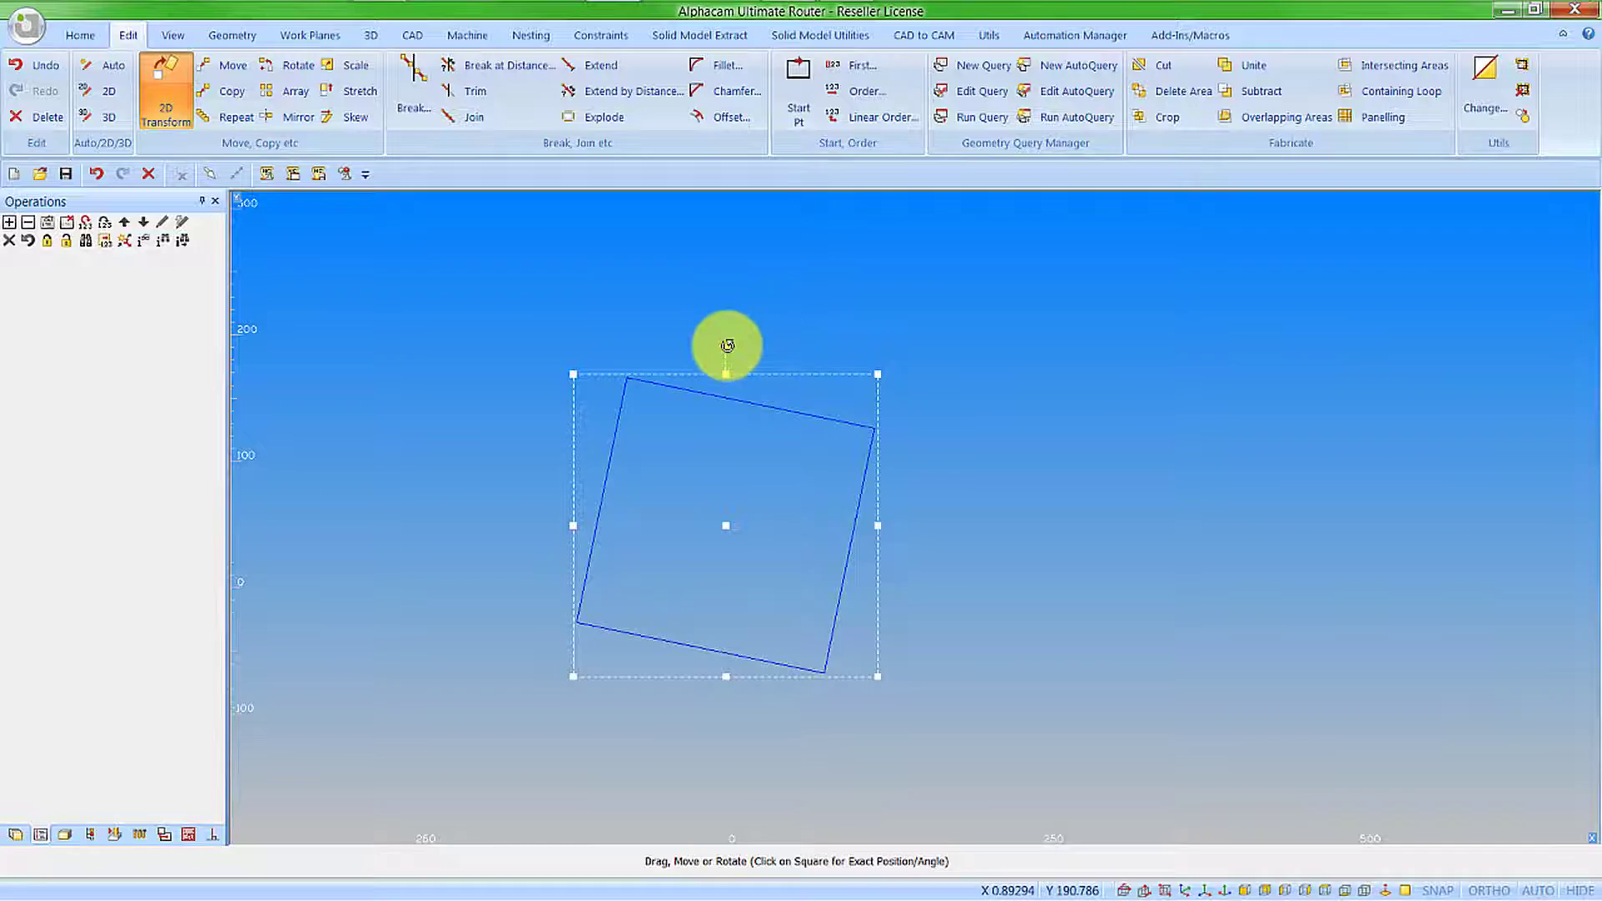
{"action": "left_click", "coordinate": [726, 344]}
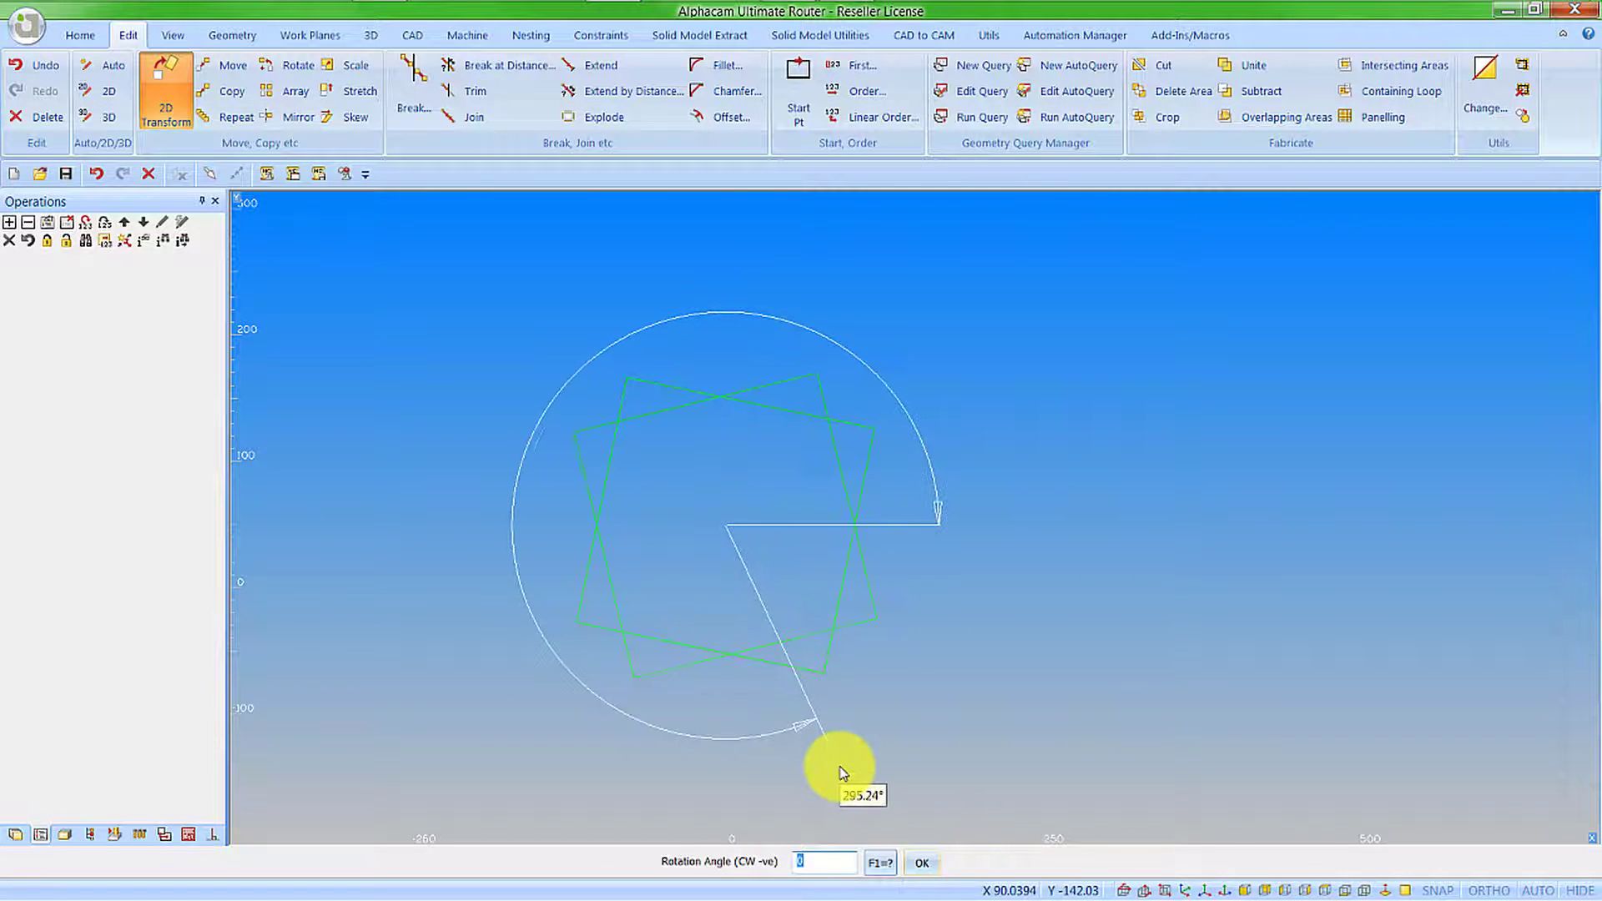
{"action": "type", "text": "45"}
{"action": "key", "text": "Return"}
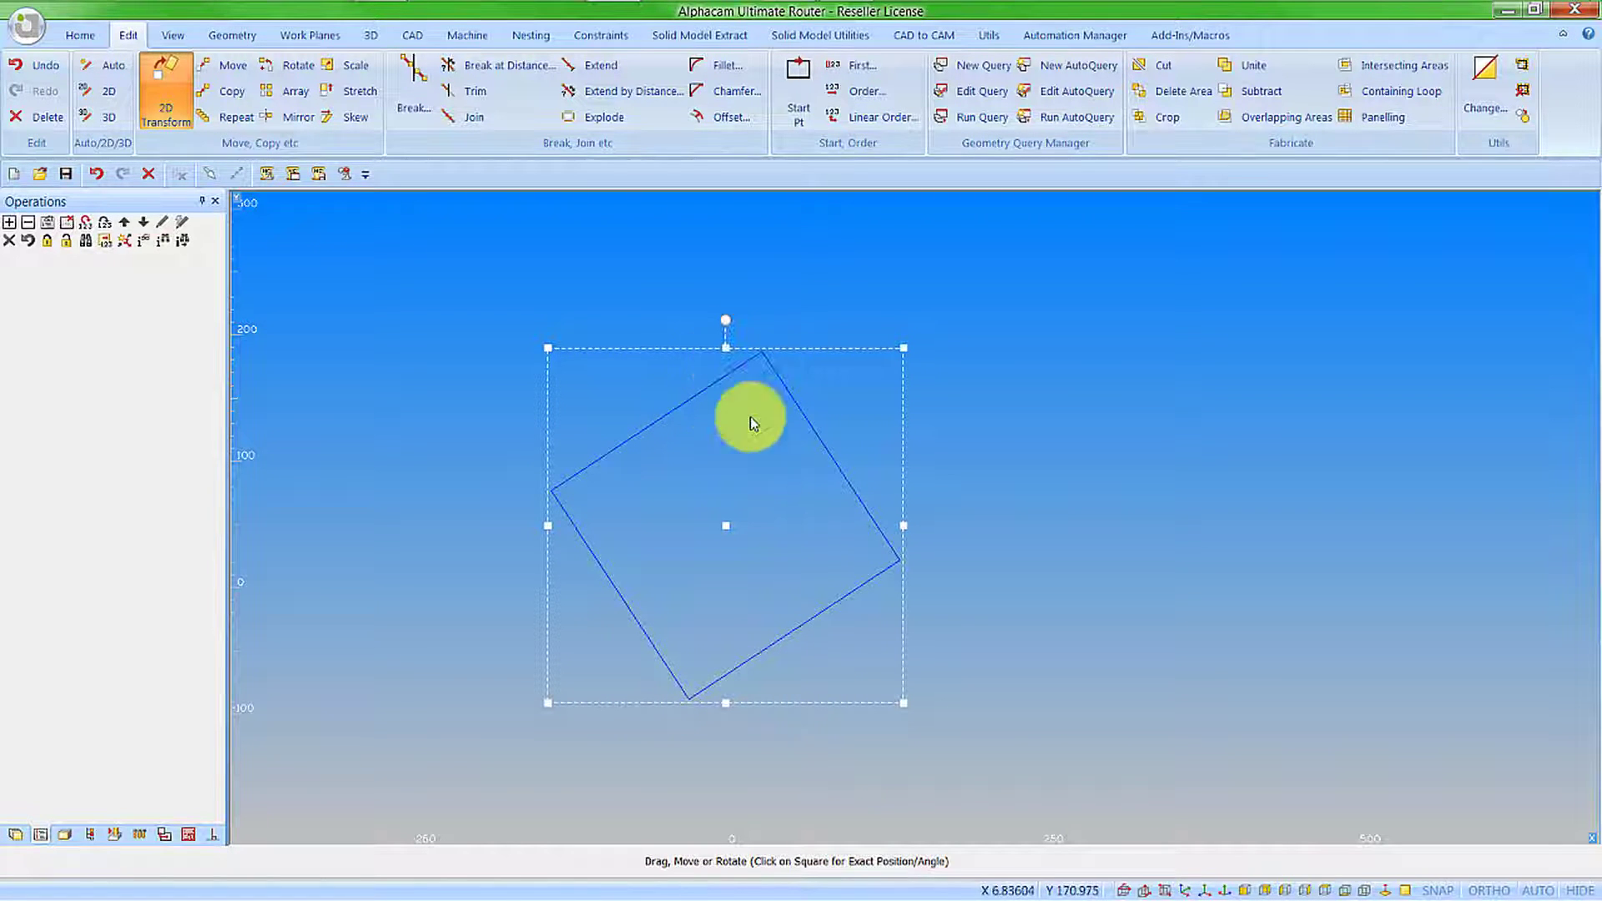
Switch to Iso view, drag the rectangle to a new position, and finish the transform
{"action": "left_click", "coordinate": [1189, 890]}
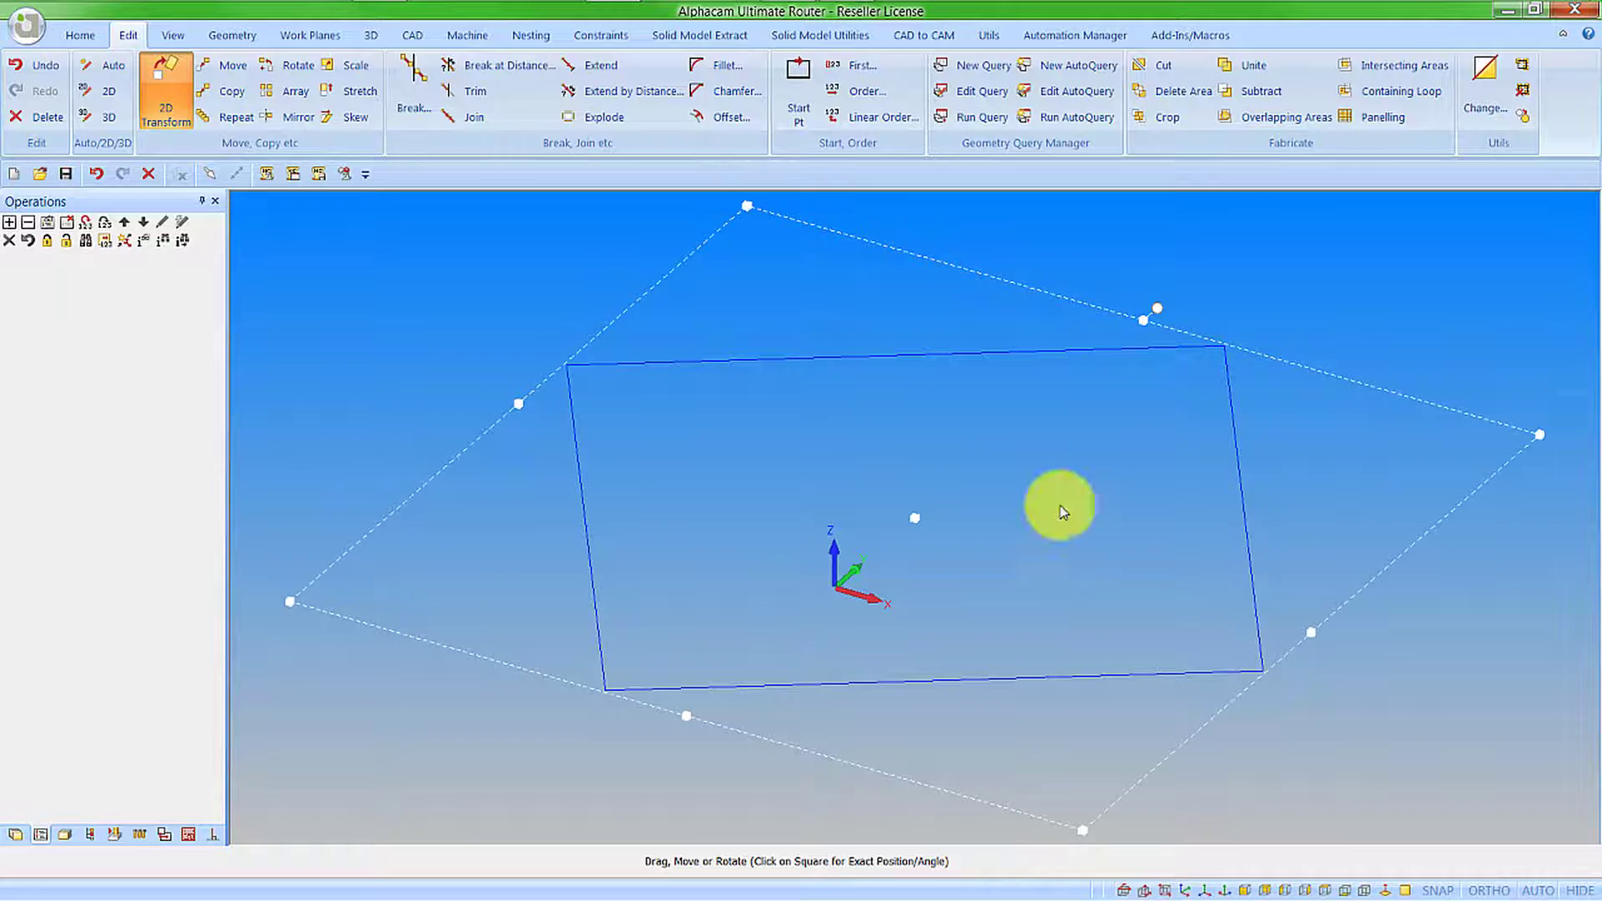
{"action": "left_click_drag", "start_coordinate": [1538, 435], "coordinate": [1160, 511]}
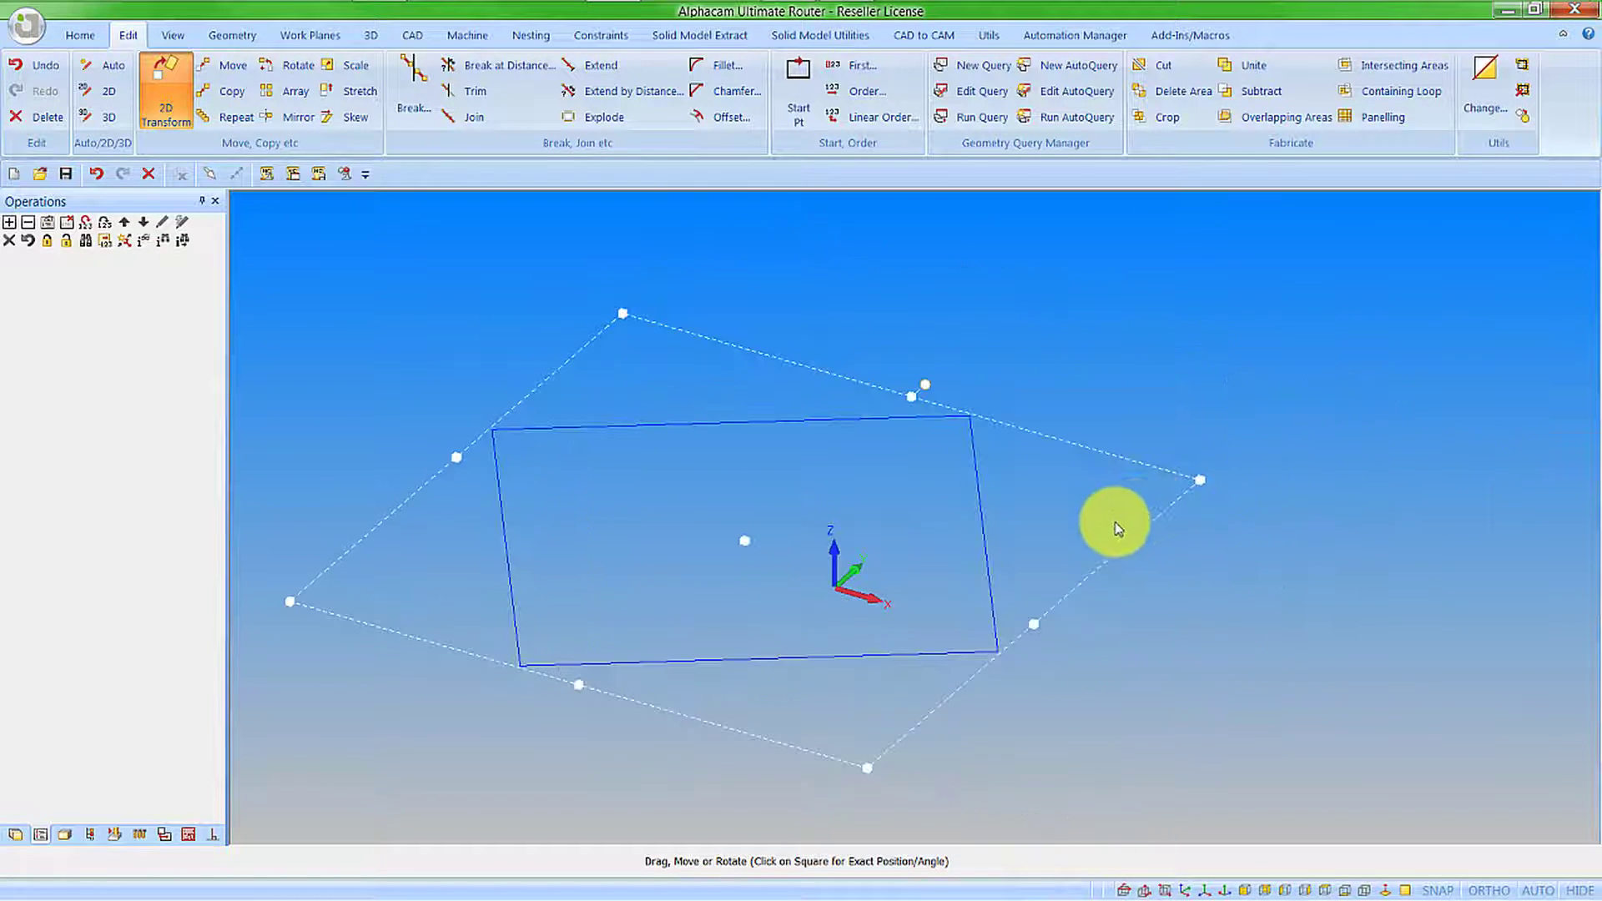
{"action": "right_click", "coordinate": [1116, 575]}
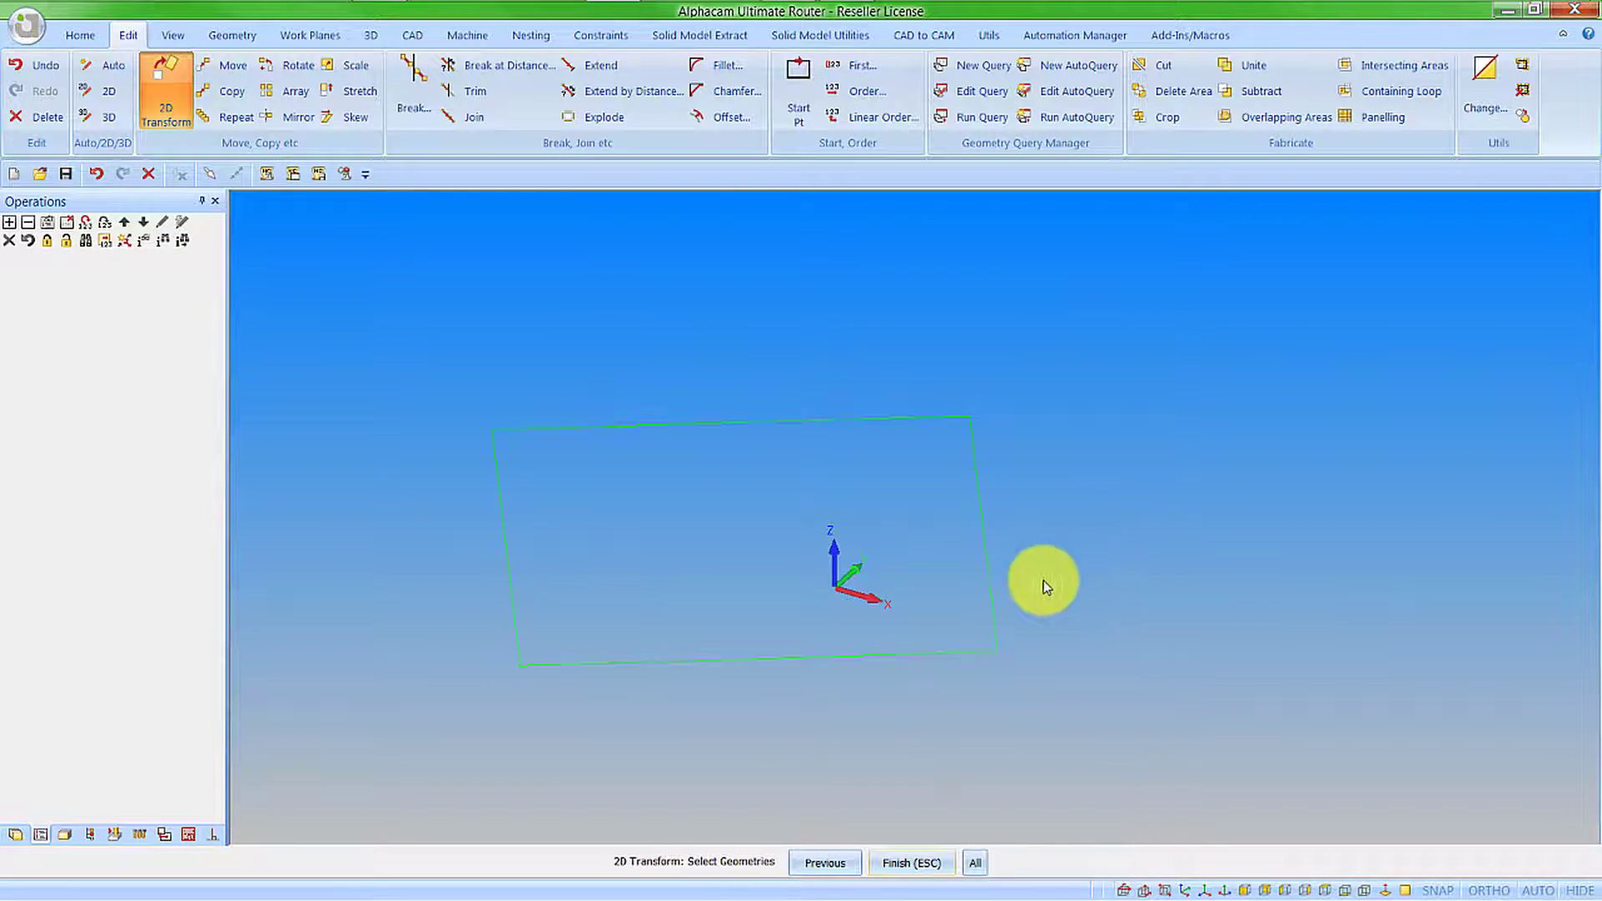
Discard the unsaved square and open #1 Alphacam Logo.ard from recent documents
{"action": "left_click", "coordinate": [13, 175]}
{"action": "left_click", "coordinate": [824, 506]}
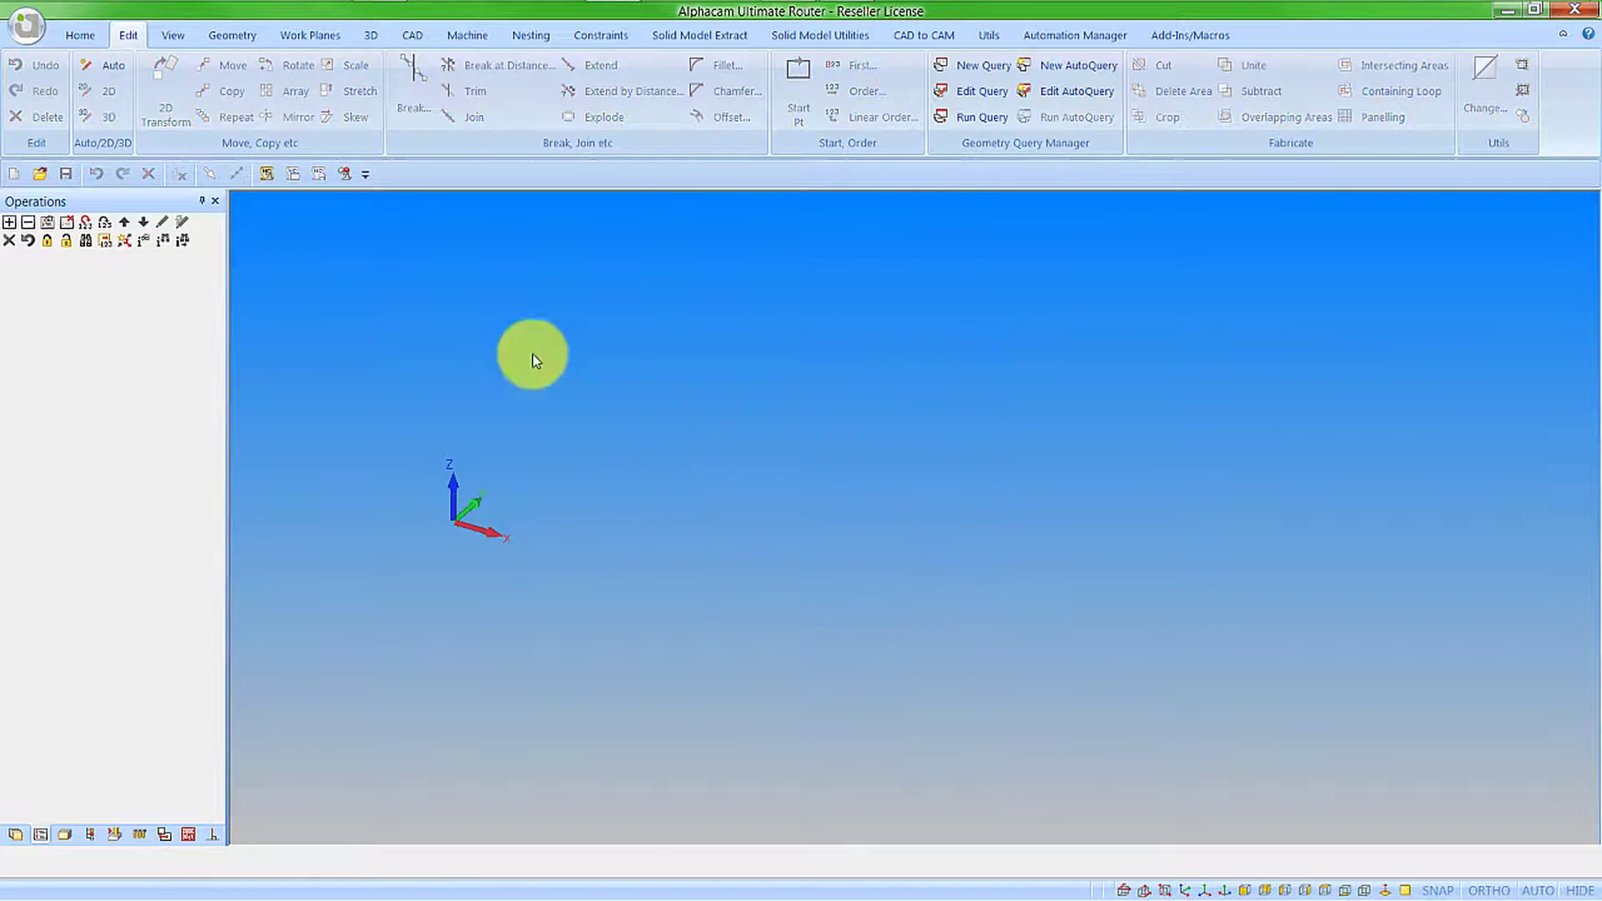
{"action": "left_click", "coordinate": [24, 27]}
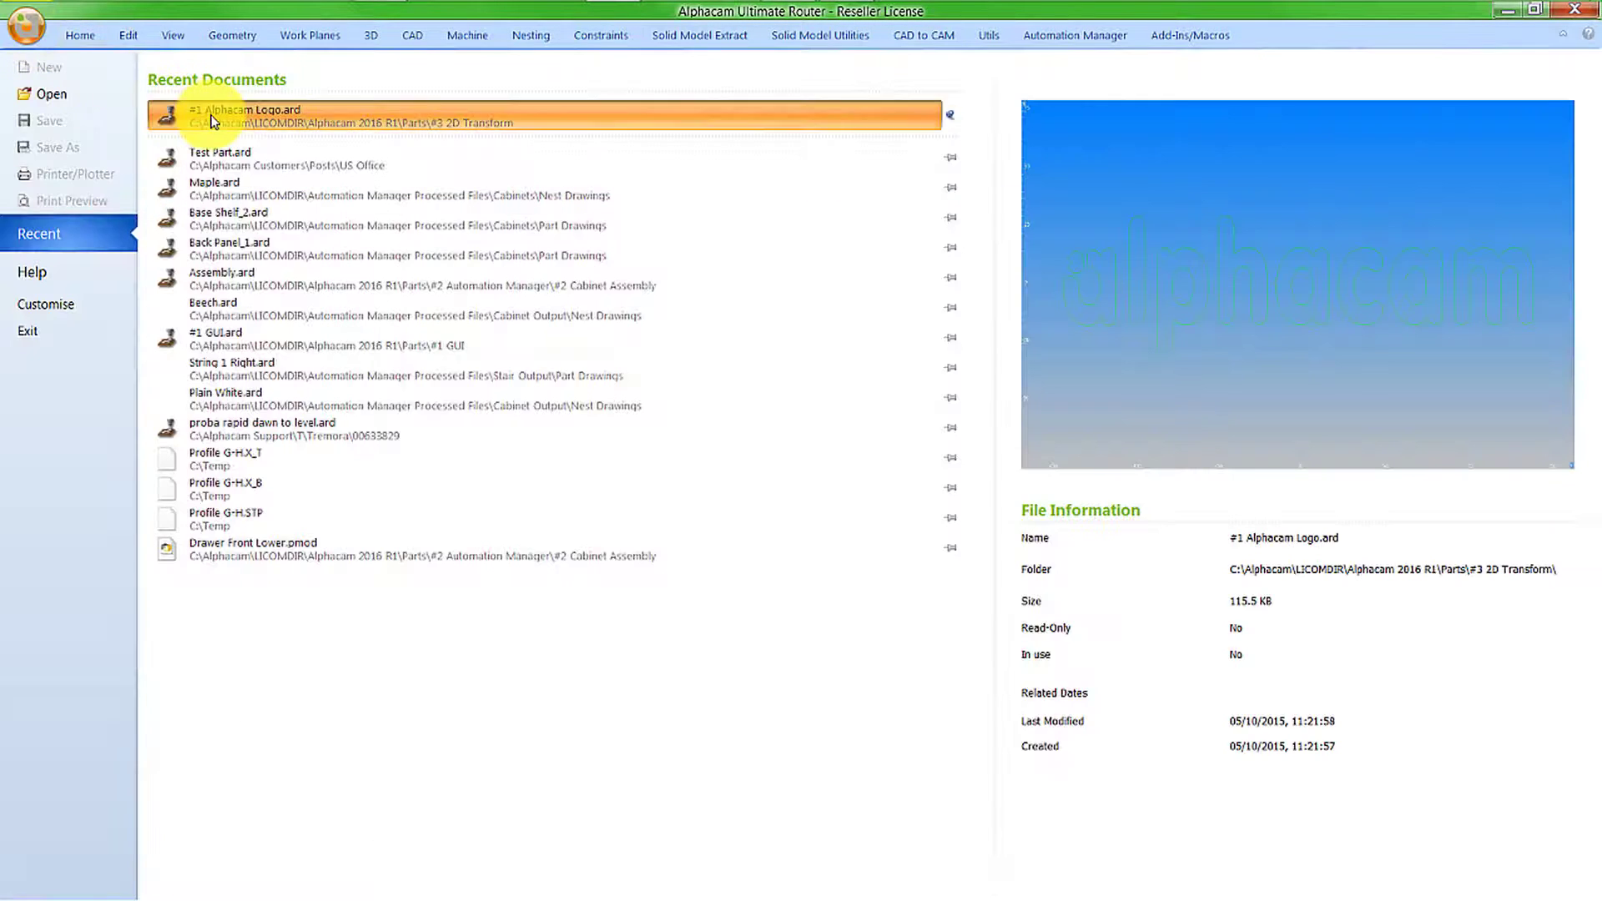
{"action": "left_click", "coordinate": [213, 122]}
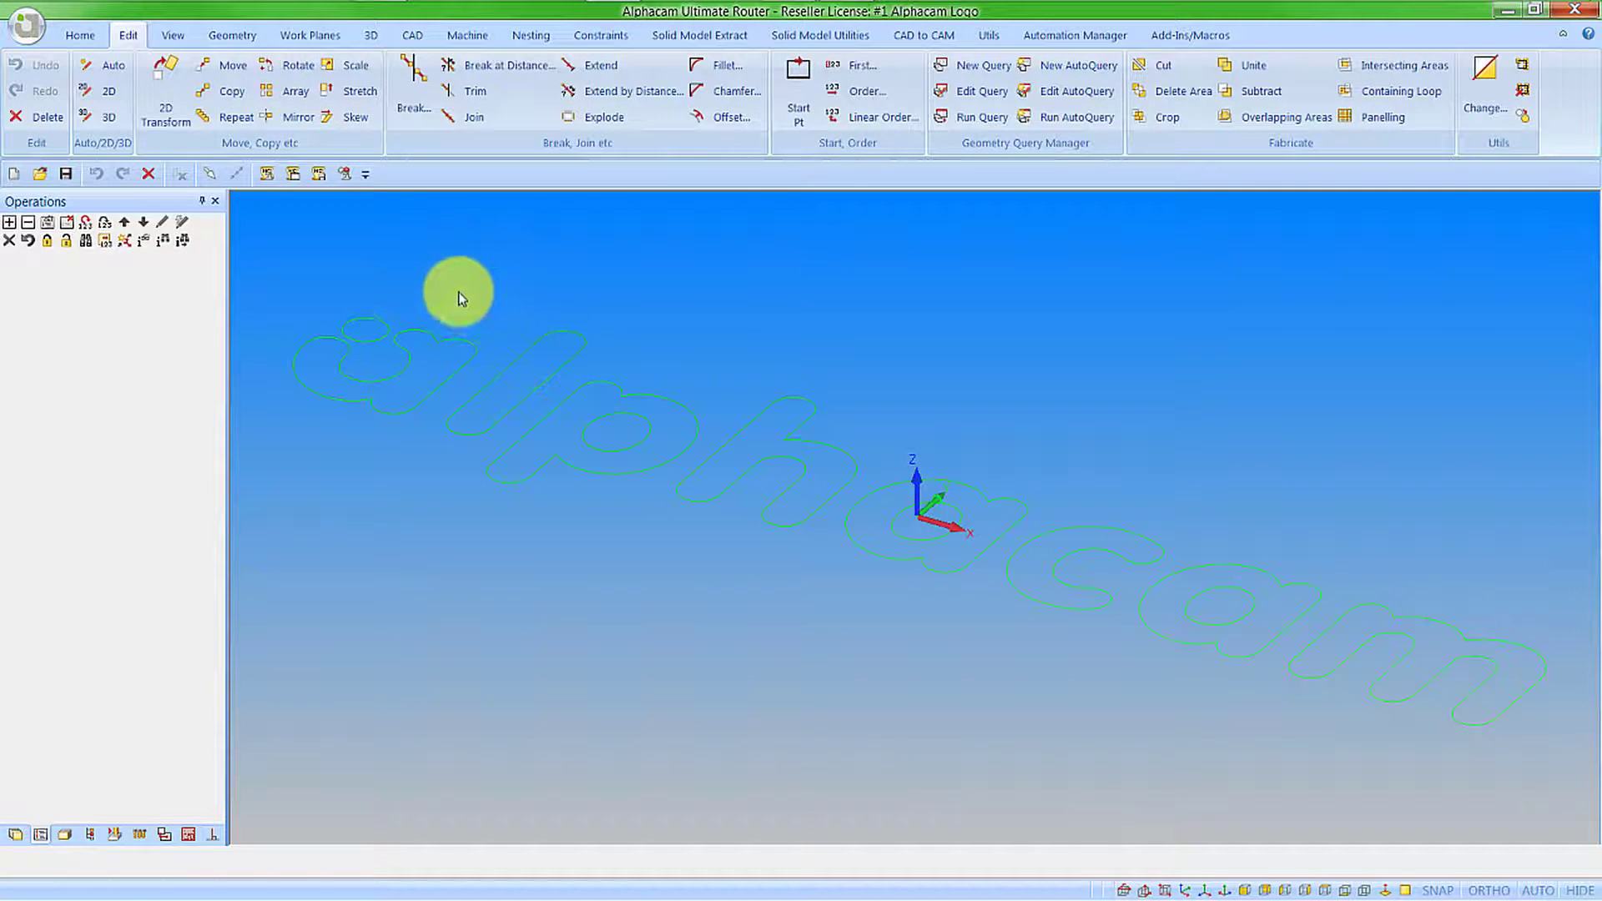
{"action": "left_click", "coordinate": [242, 37]}
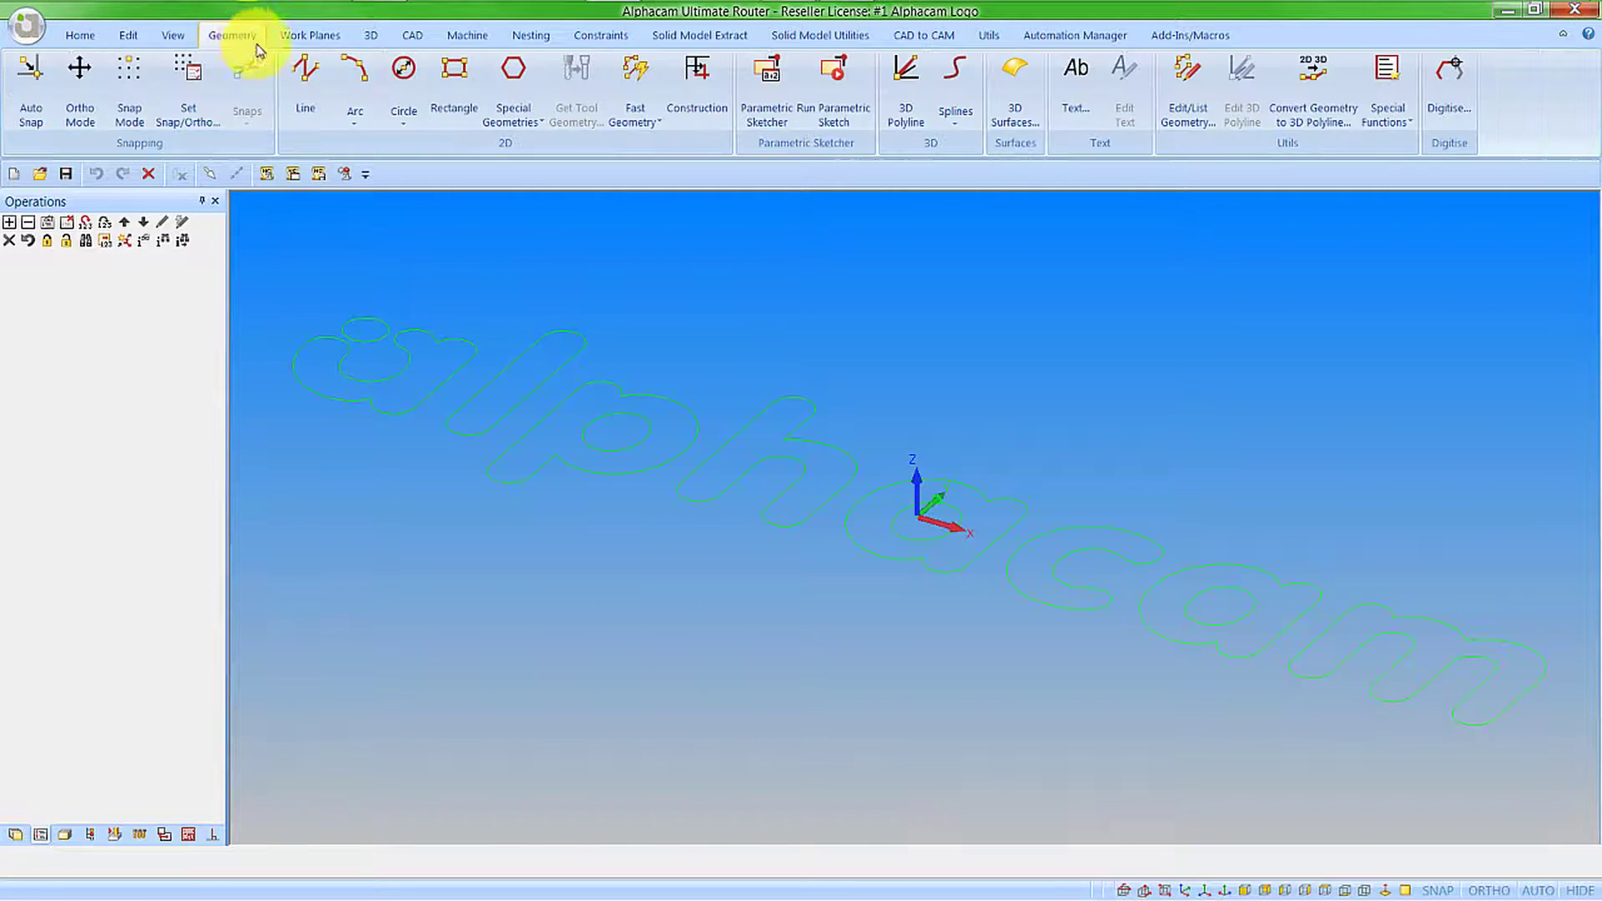
Draw a 300 × 200 rectangle with its first corner at 0,0
{"action": "left_click", "coordinate": [450, 90]}
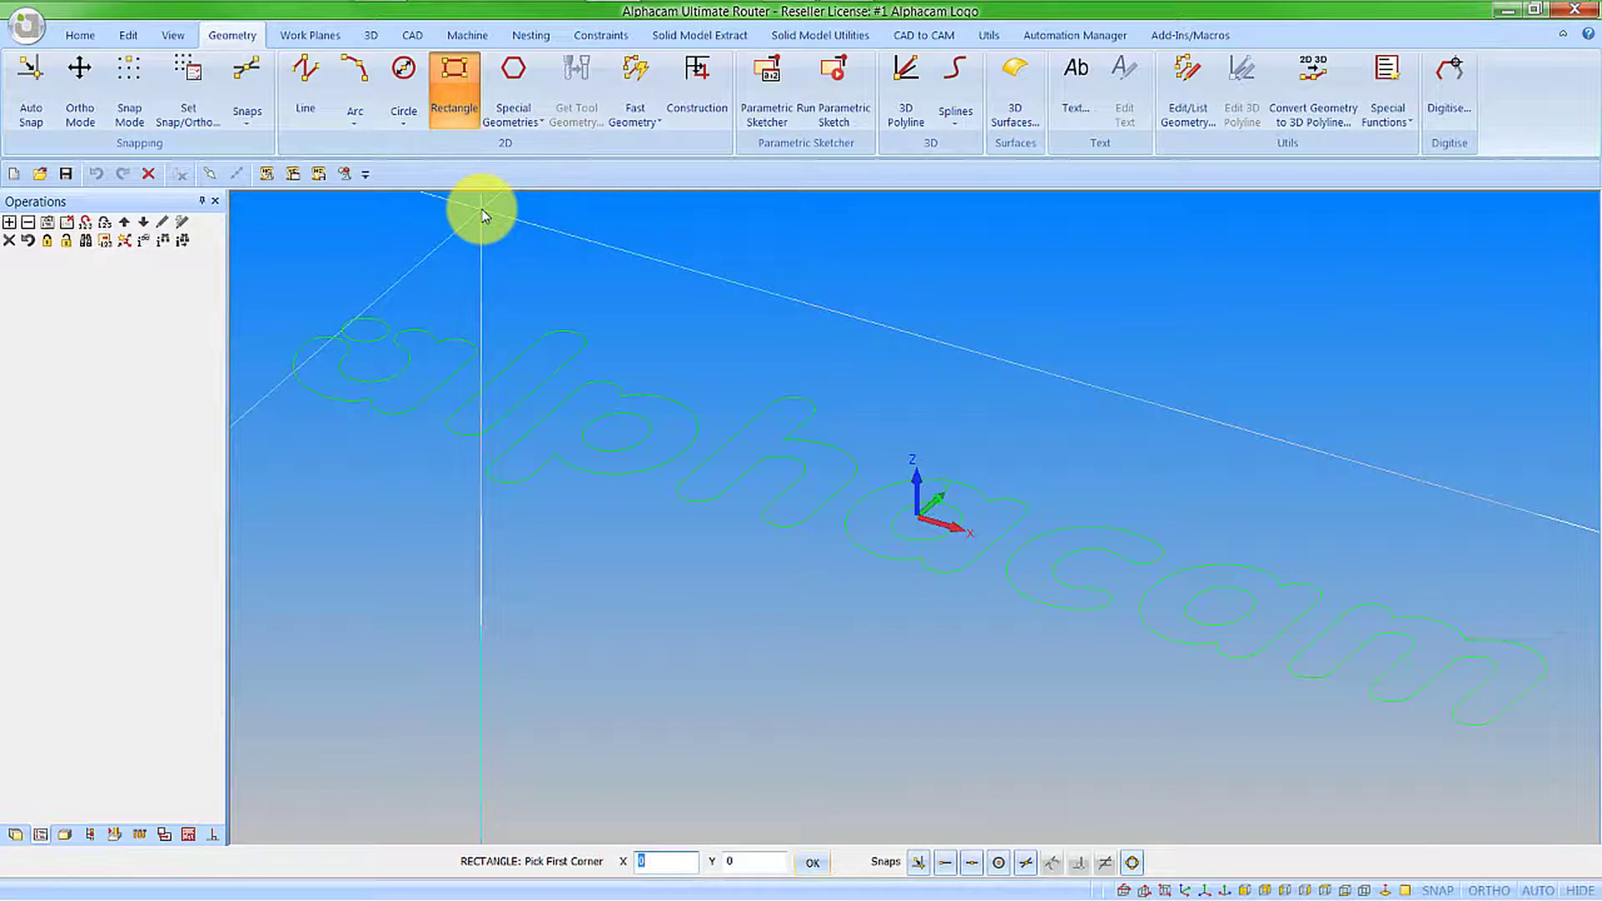
{"action": "key", "text": "Return"}
{"action": "type", "text": "300"}
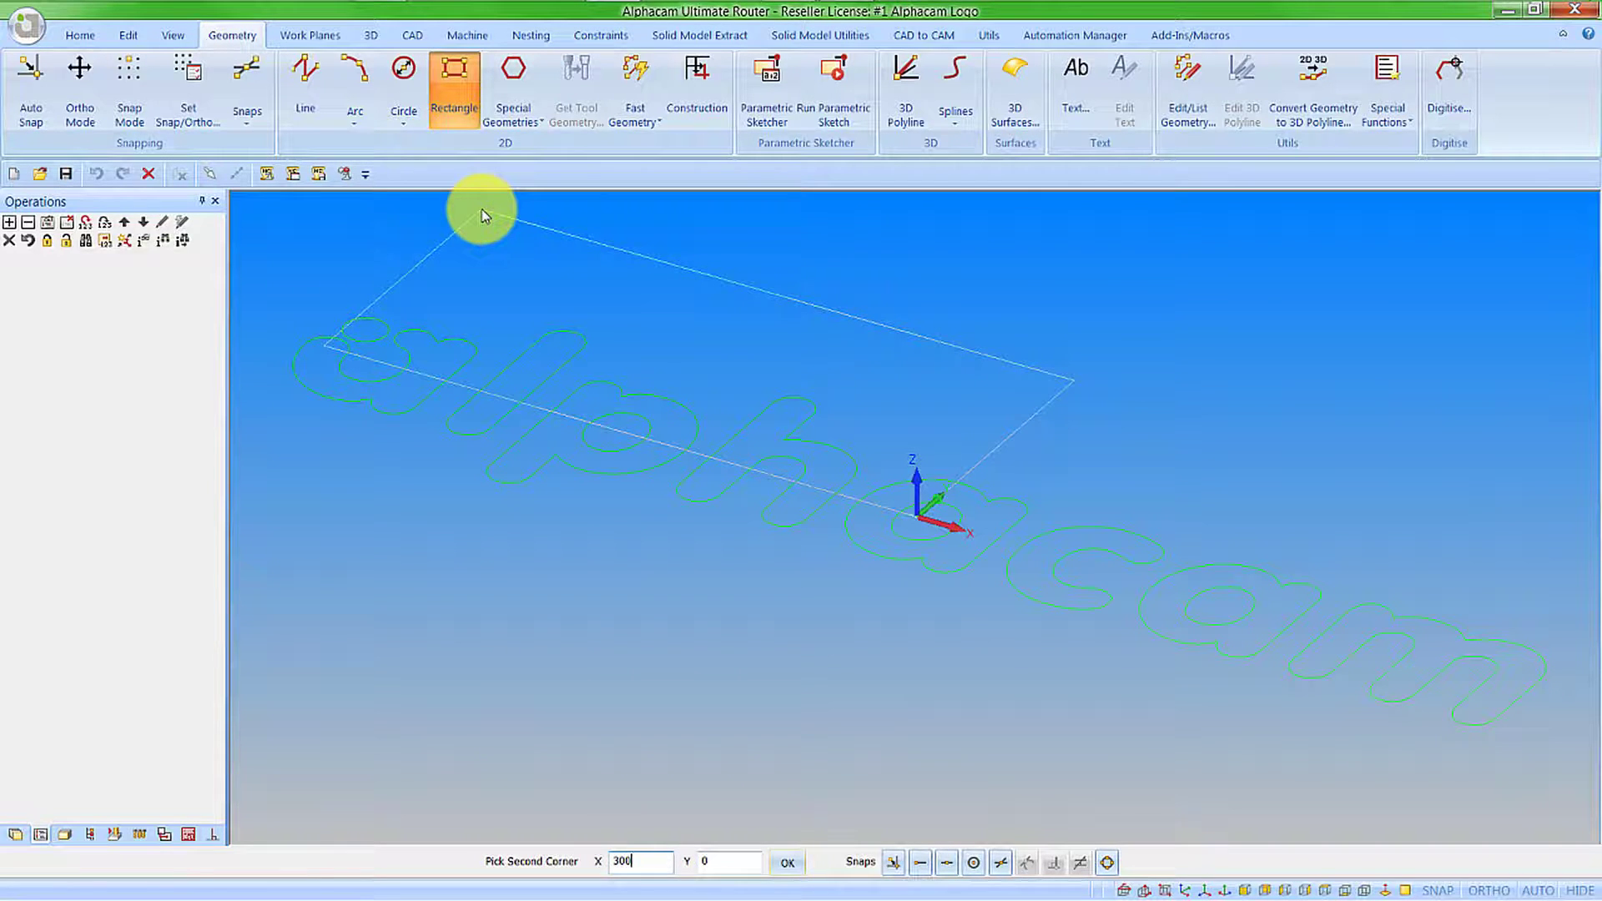
{"action": "type", "text": "200"}
{"action": "key", "text": "Return"}
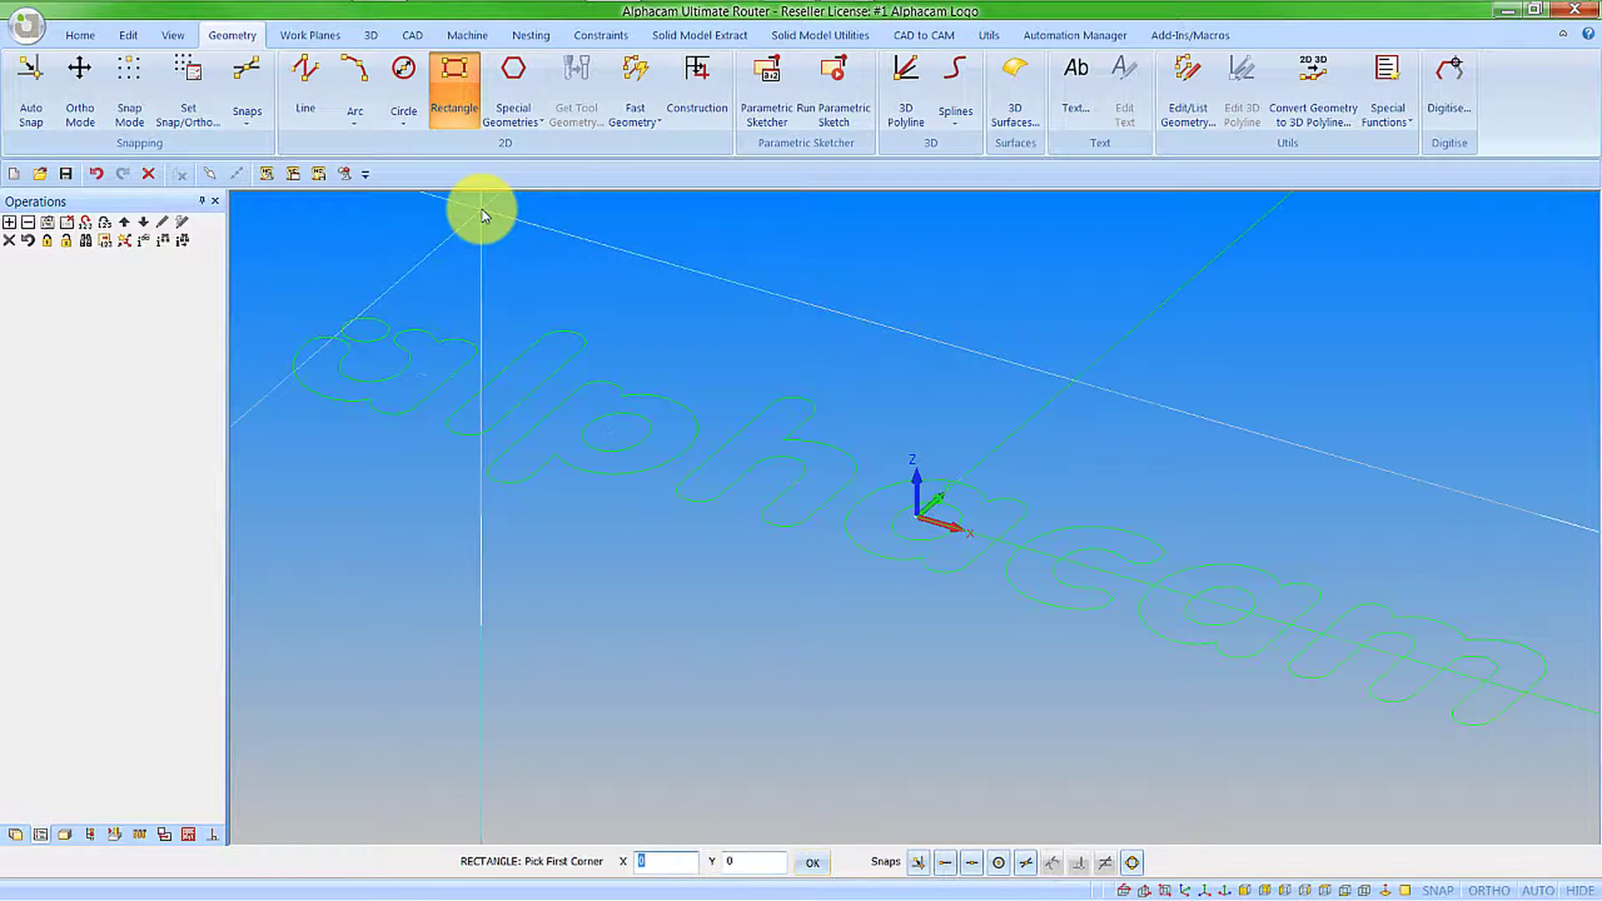
{"action": "key", "text": "Escape"}
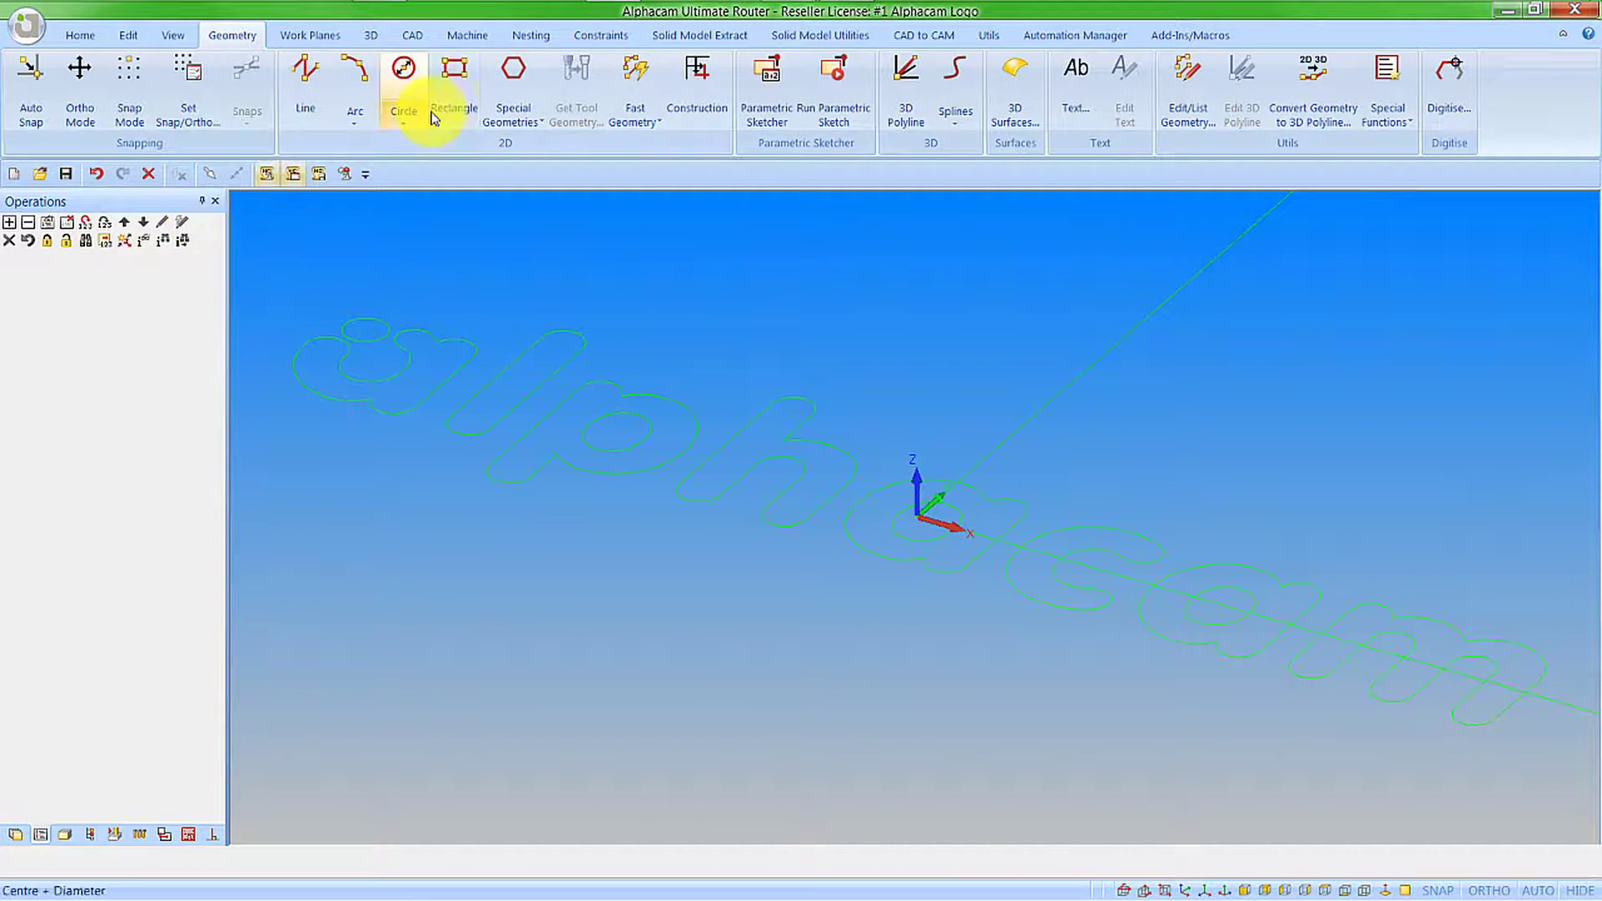
Window-select the alphacam letter outlines for a 2D Transform
{"action": "left_click", "coordinate": [129, 35]}
{"action": "left_click", "coordinate": [167, 88]}
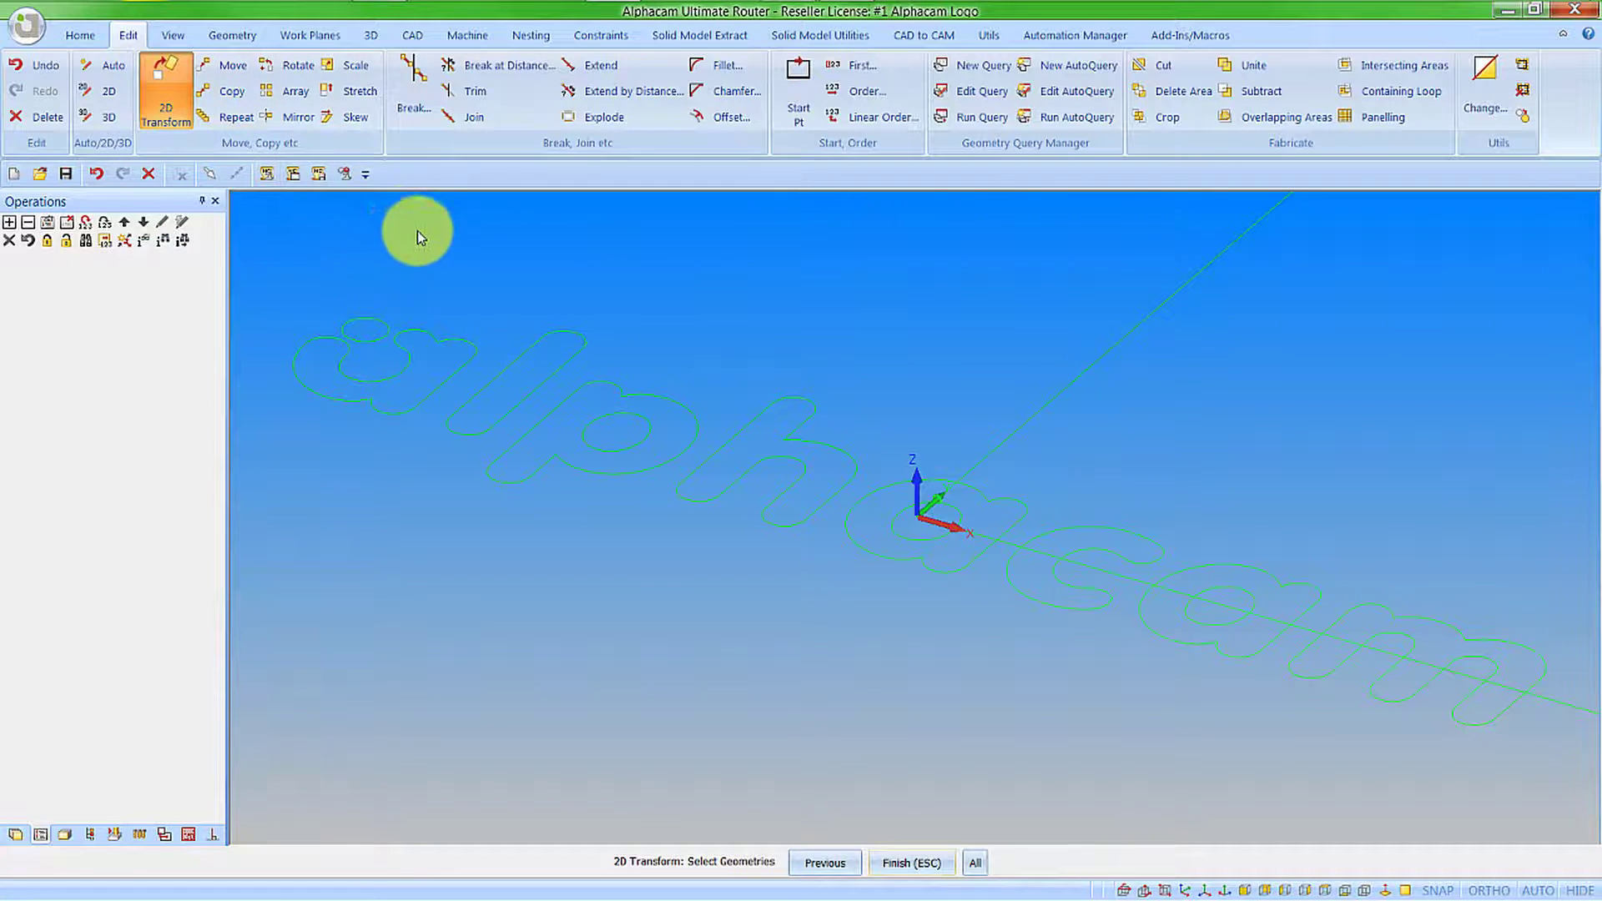
{"action": "left_click", "coordinate": [387, 206]}
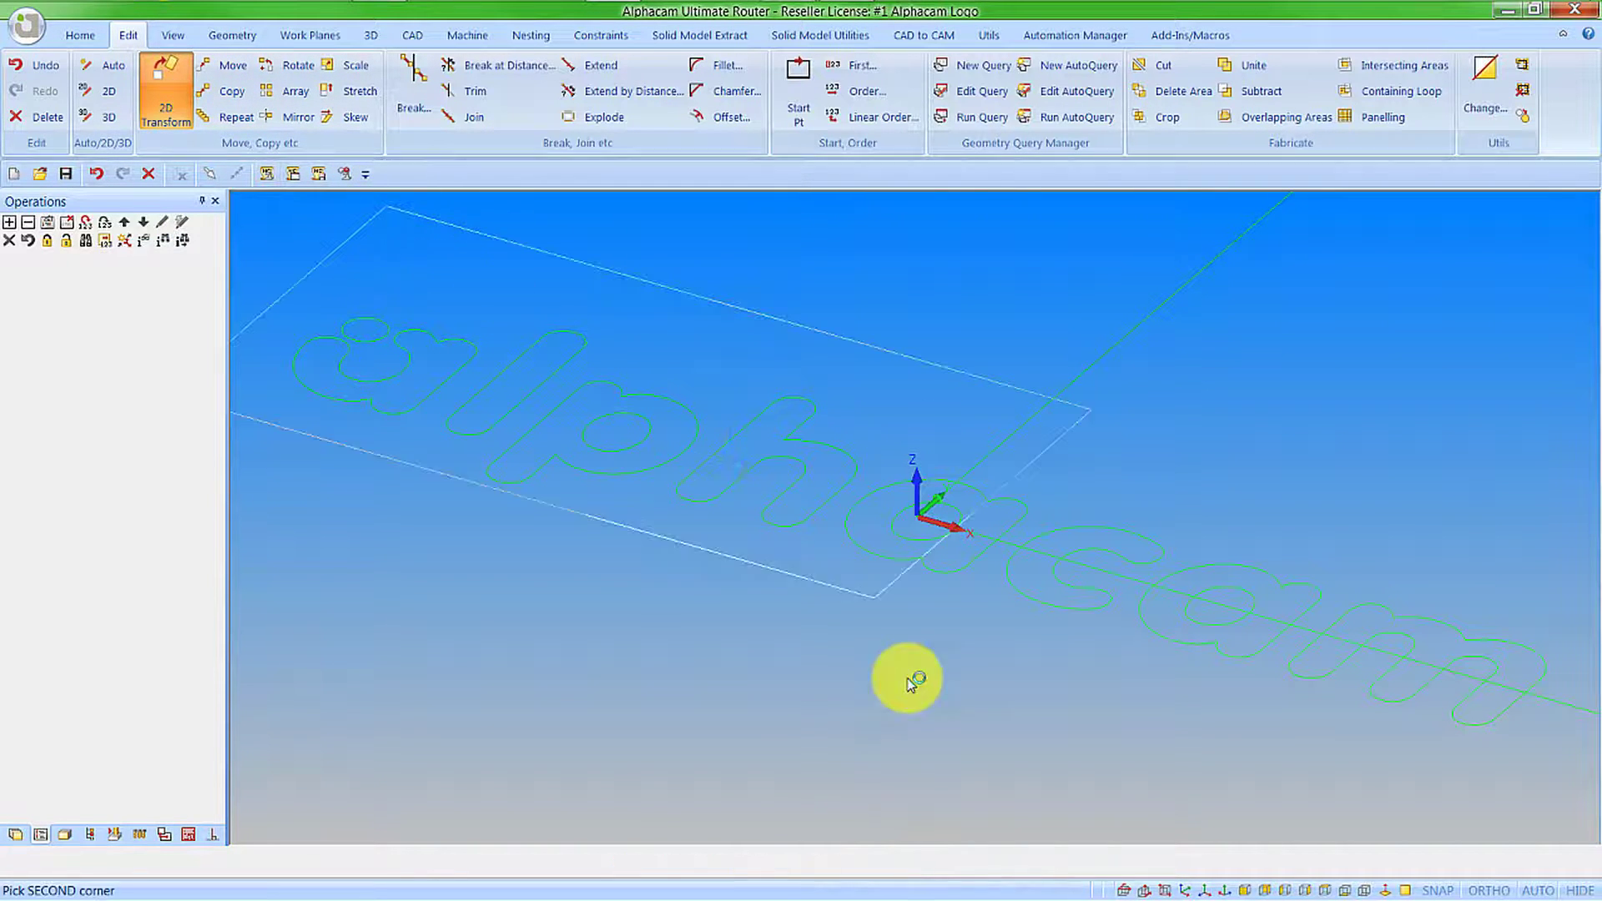
{"action": "left_click", "coordinate": [1469, 812]}
{"action": "key", "text": "Escape"}
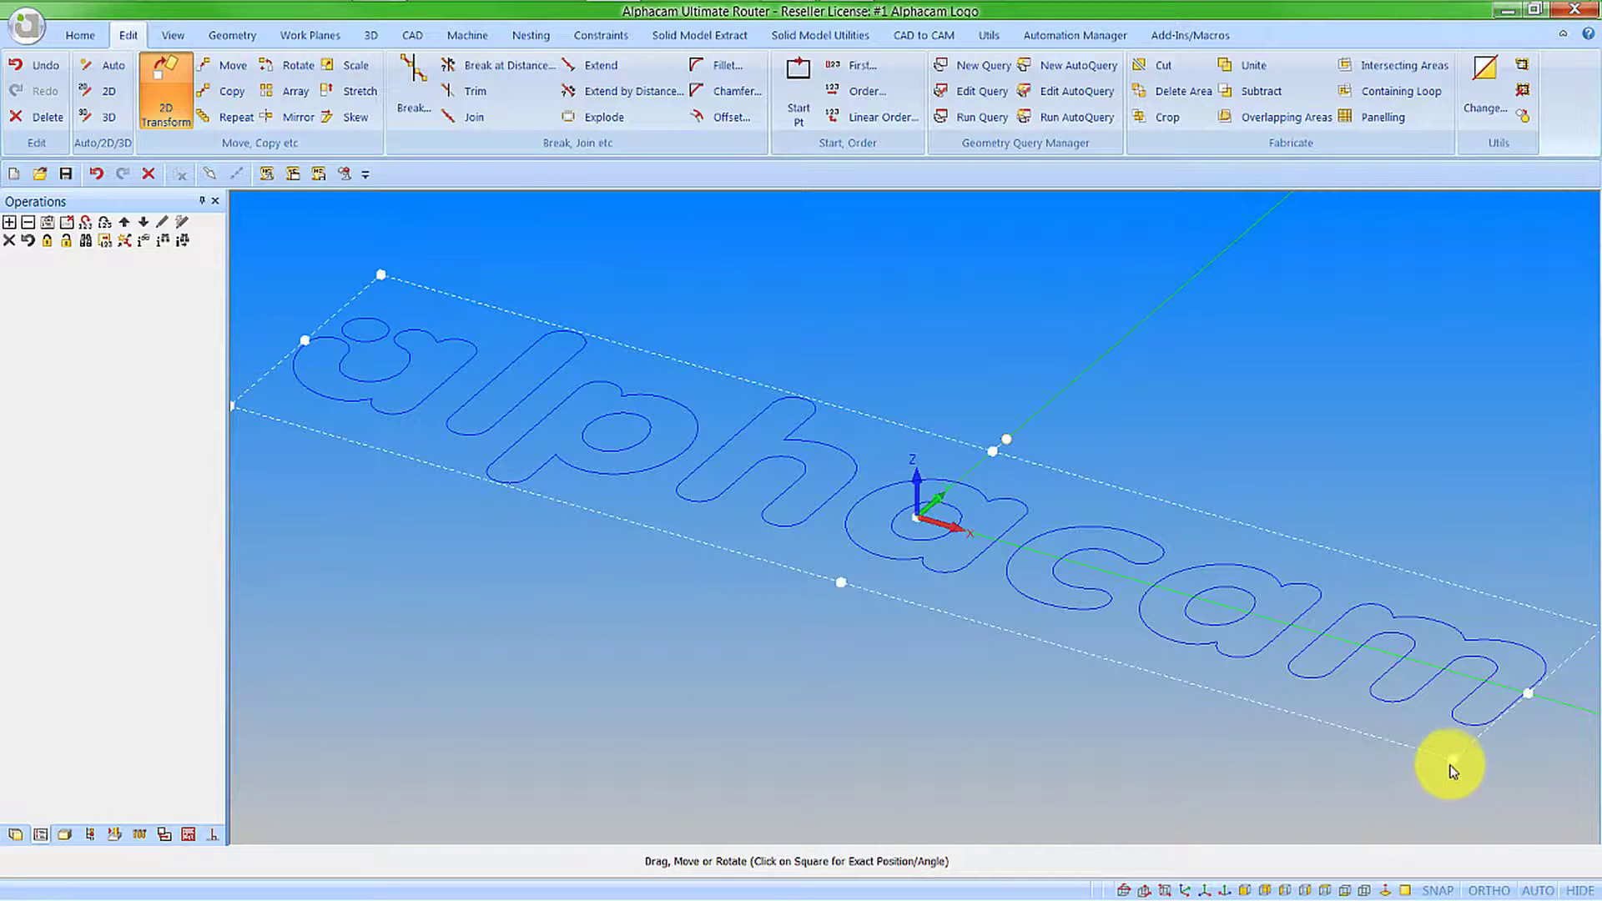
Scale the letters down, stretch them slightly taller, and pick them up to reposition
{"action": "left_click_drag", "start_coordinate": [1450, 758], "coordinate": [1080, 564]}
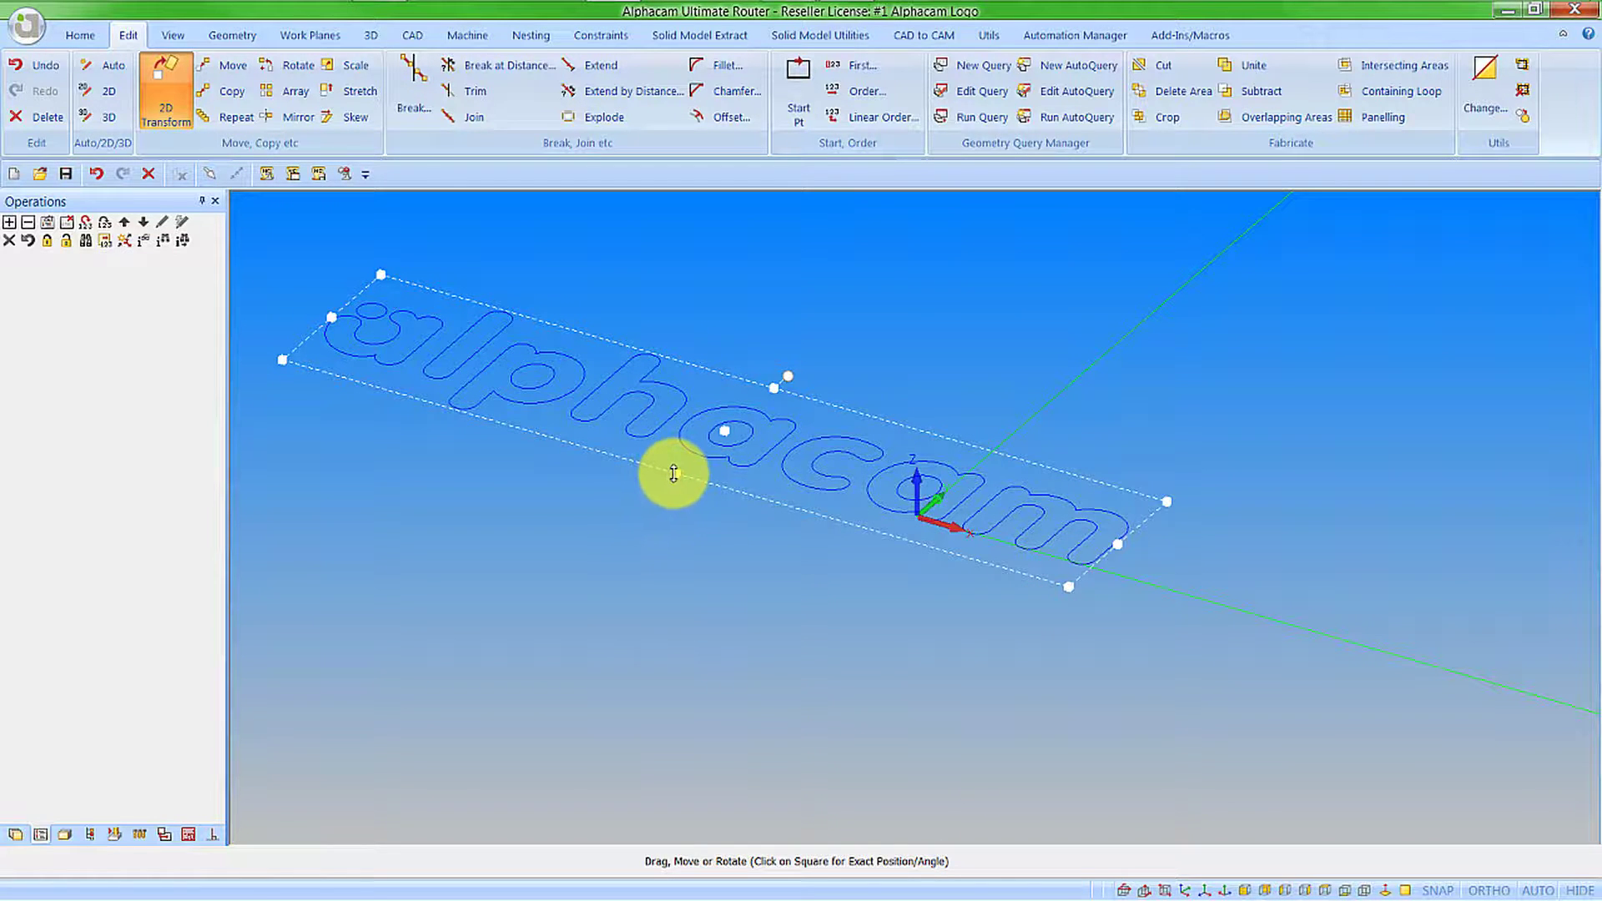
{"action": "left_click_drag", "start_coordinate": [674, 473], "coordinate": [648, 498]}
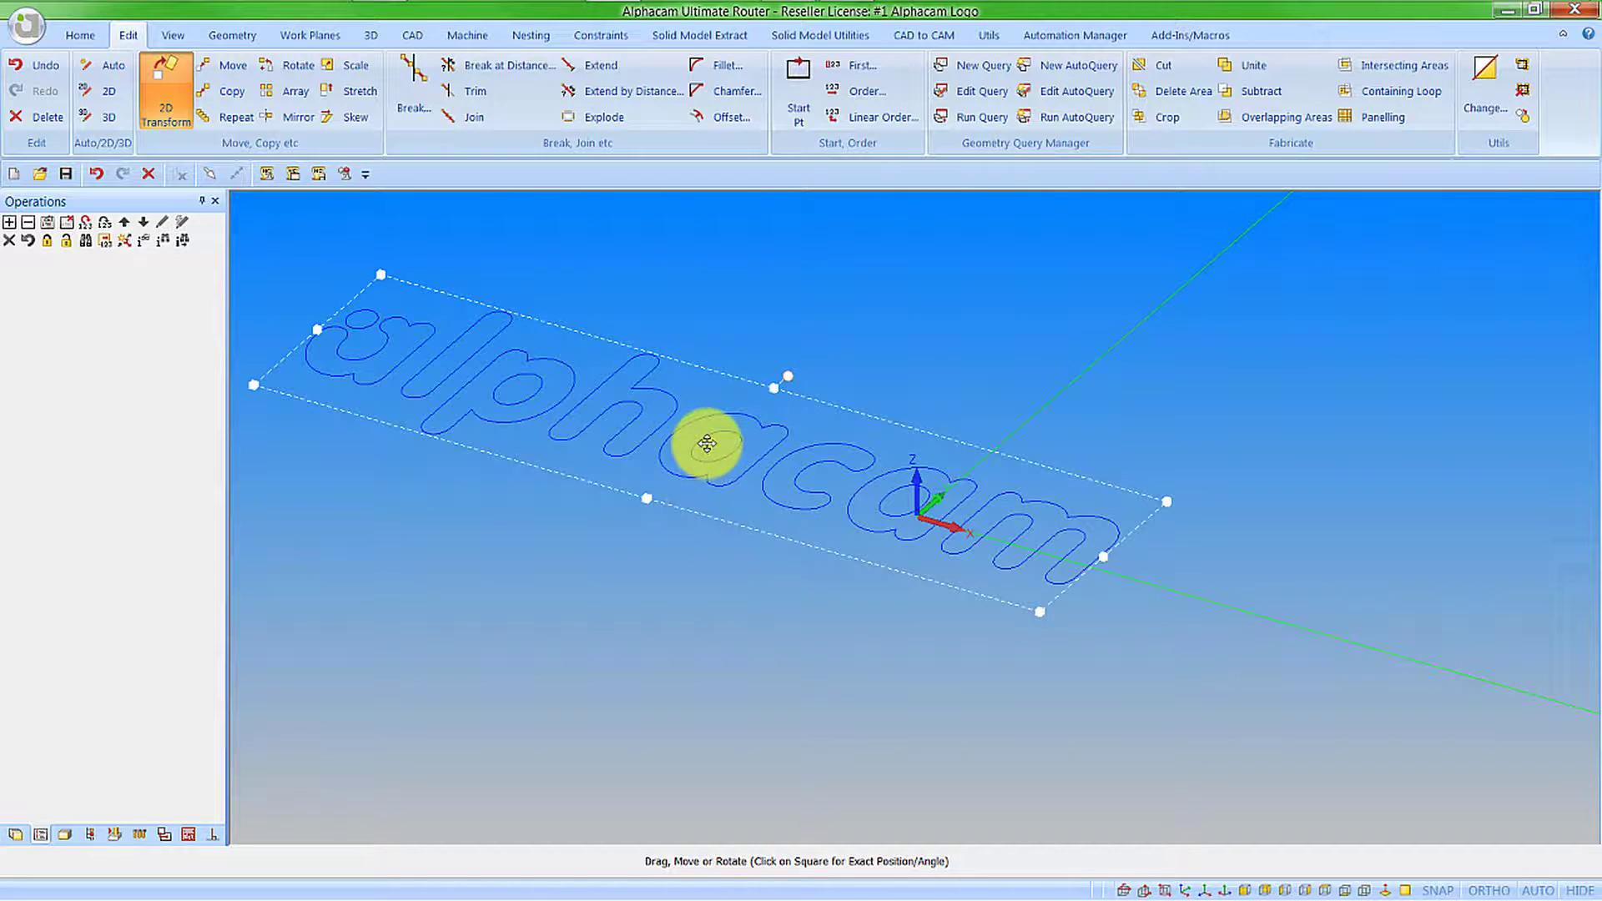
{"action": "left_click_drag", "start_coordinate": [706, 443], "coordinate": [976, 851]}
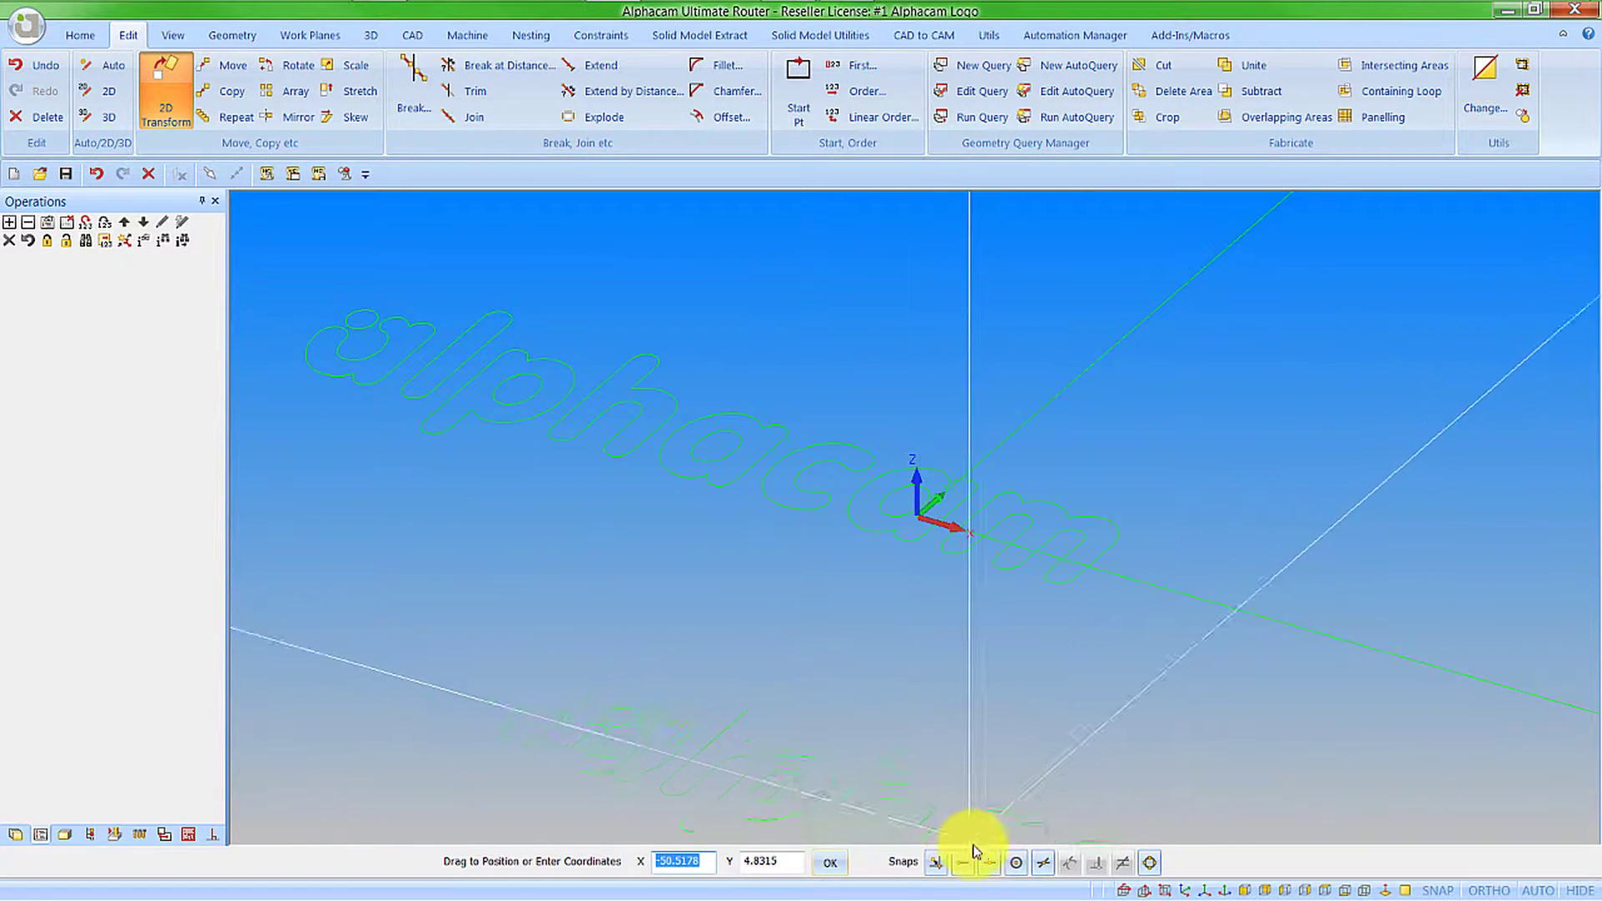
Snap the alphacam text to the midpoint of the rectangle's bottom edge
{"action": "left_click", "coordinate": [966, 860]}
{"action": "scroll", "coordinate": [590, 634], "scroll_direction": "down", "scroll_amount": 5}
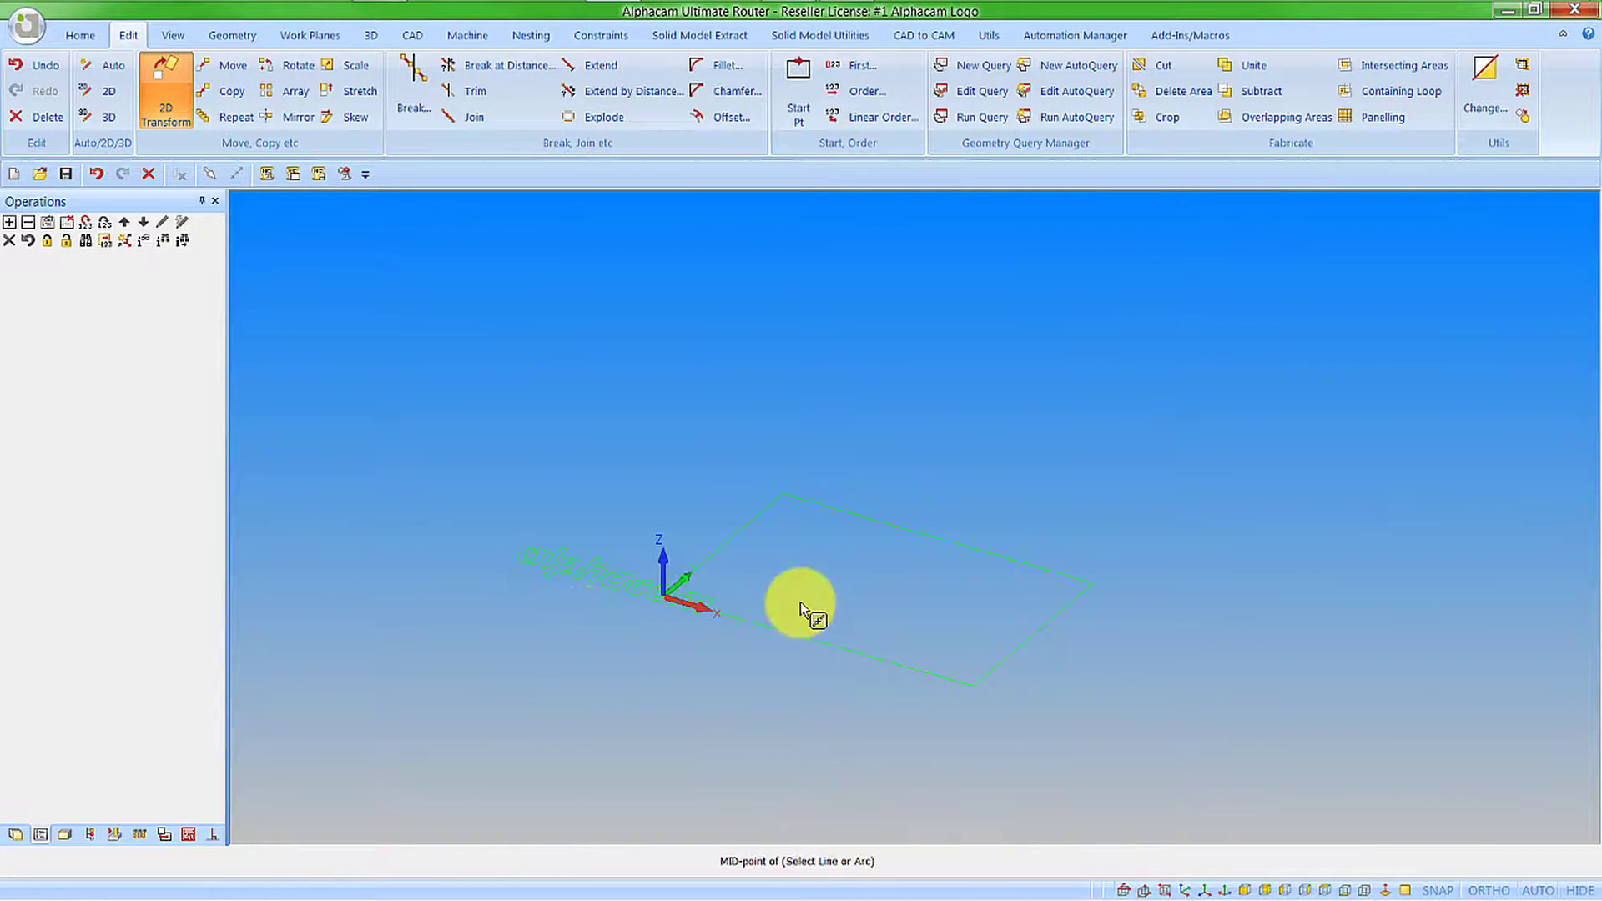
{"action": "left_click", "coordinate": [826, 642]}
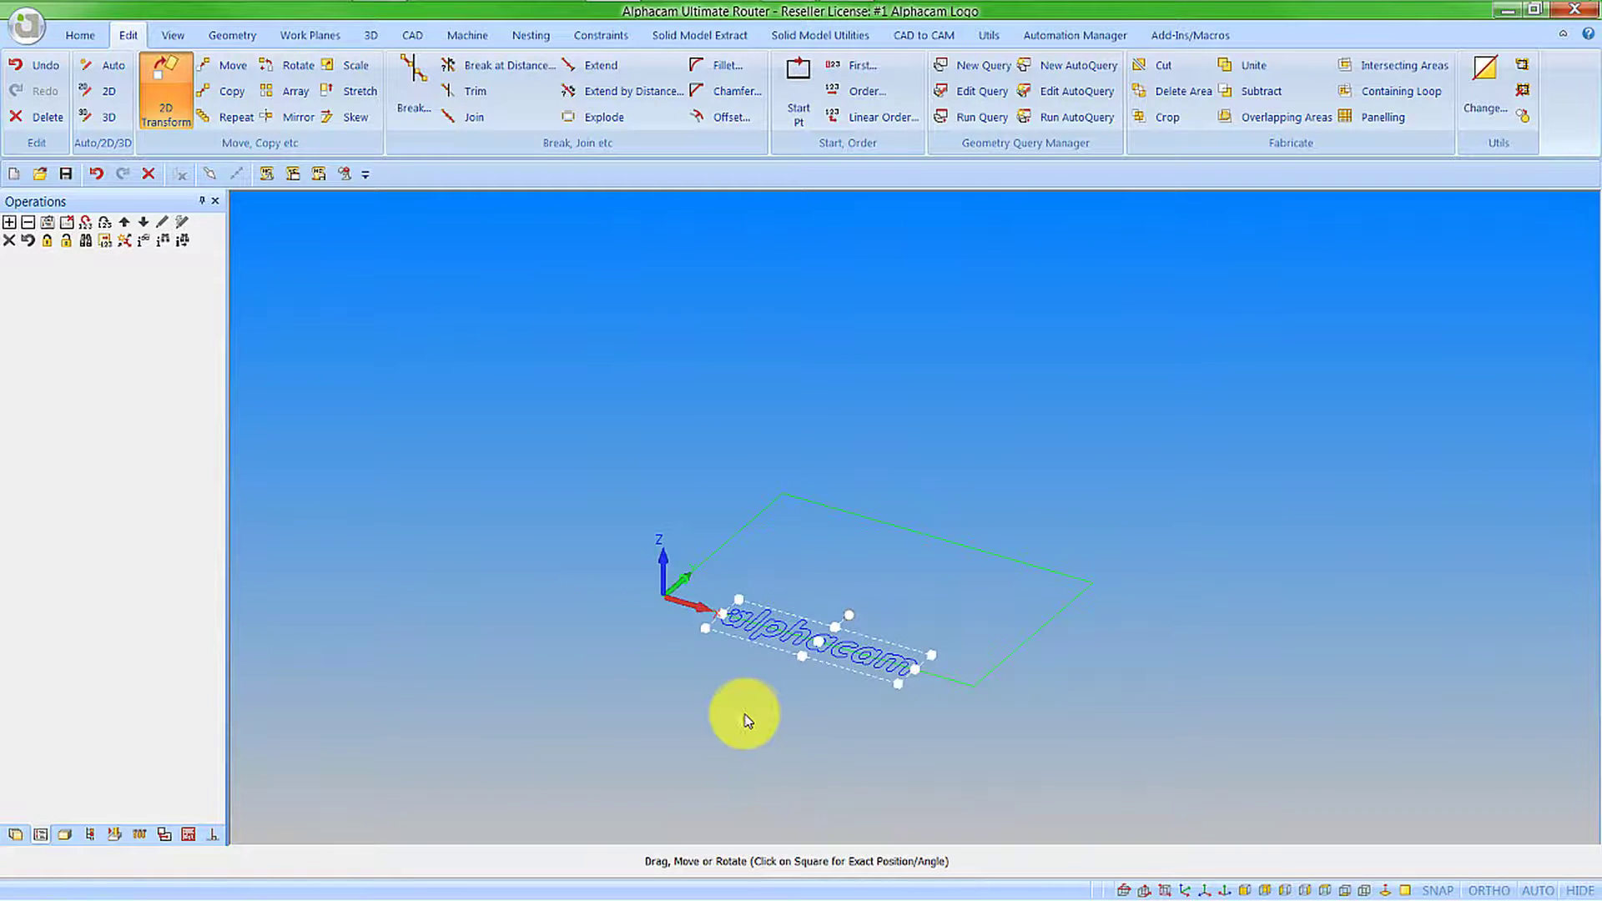
{"action": "scroll", "coordinate": [747, 705], "scroll_direction": "up", "scroll_amount": 5}
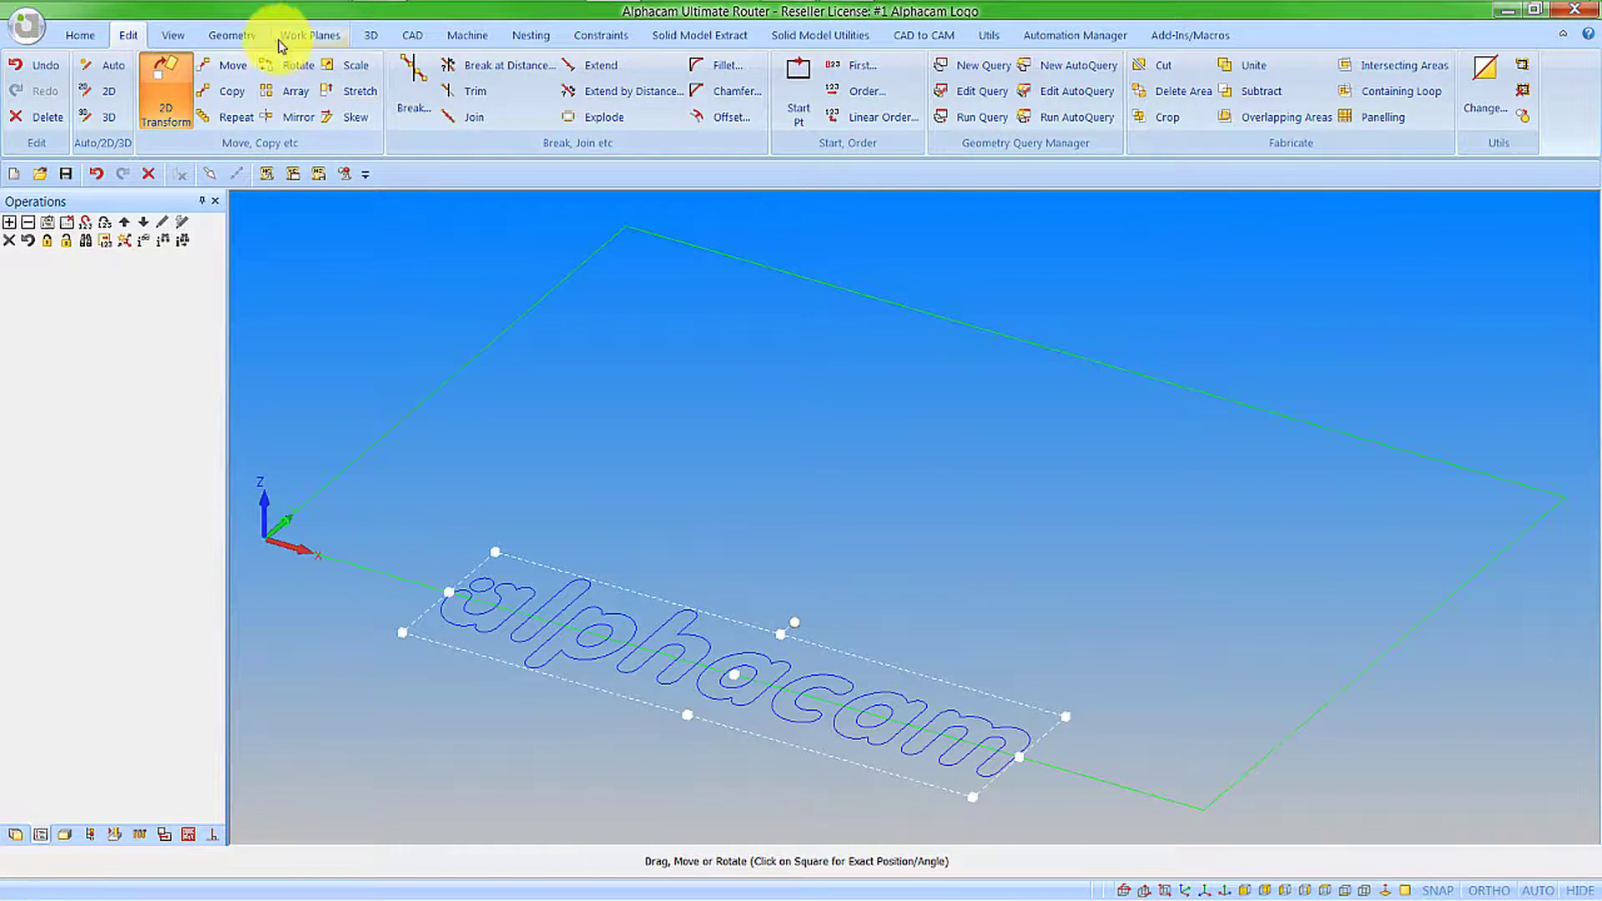
Draw a construction line from the rectangle's top corner to the opposite corner using End-point snaps
{"action": "left_click", "coordinate": [238, 35]}
{"action": "left_click", "coordinate": [697, 75]}
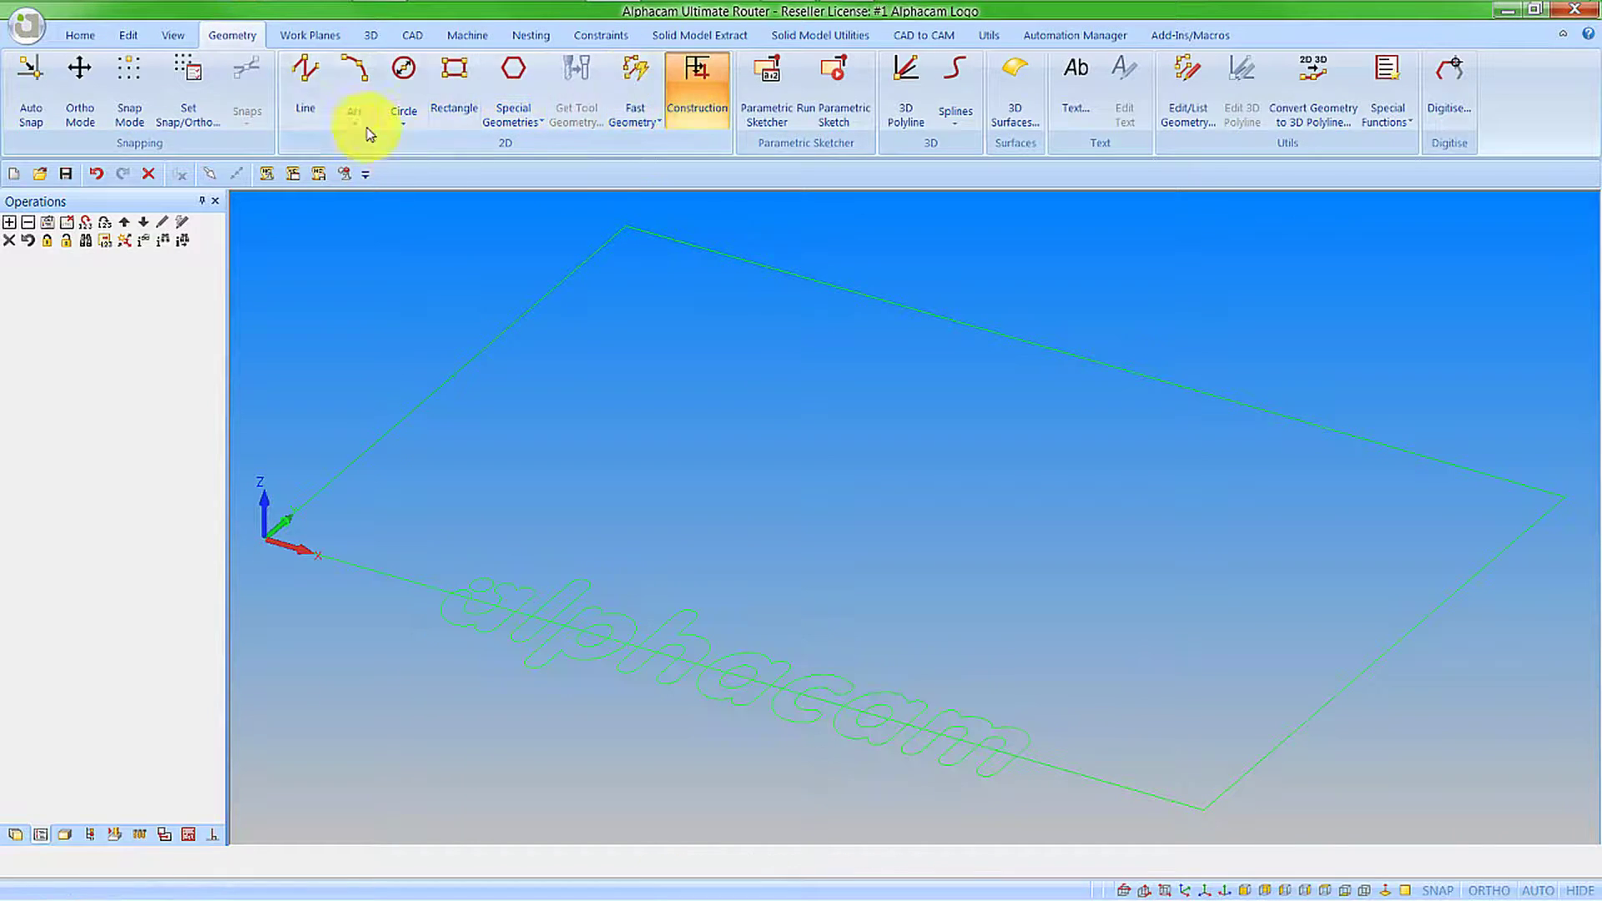
{"action": "left_click", "coordinate": [305, 80]}
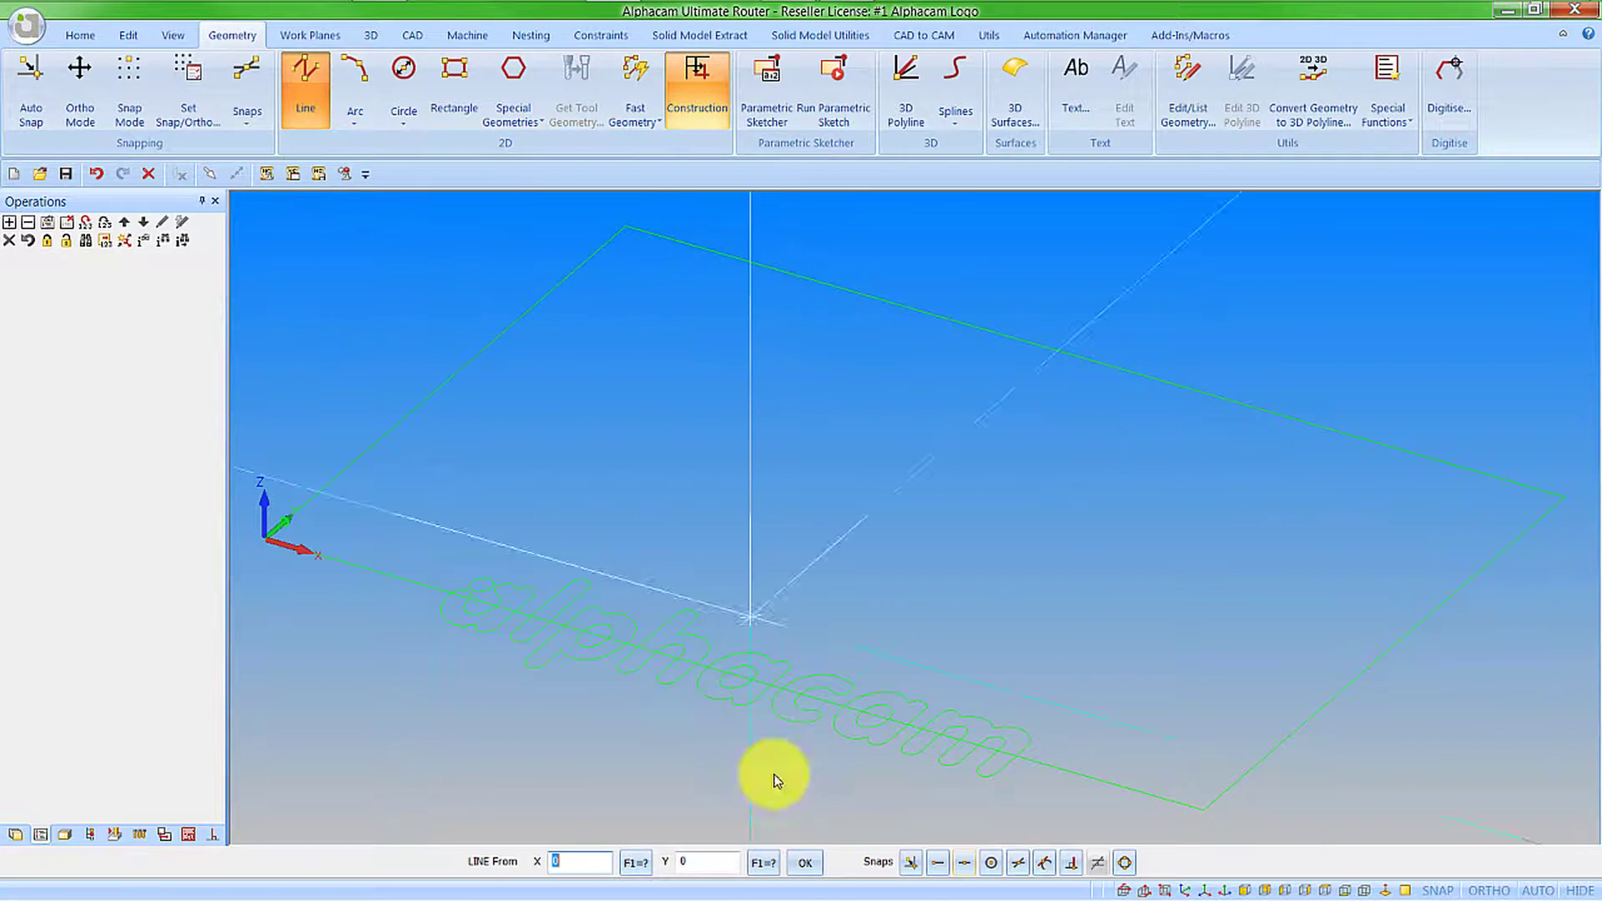
{"action": "left_click", "coordinate": [939, 868]}
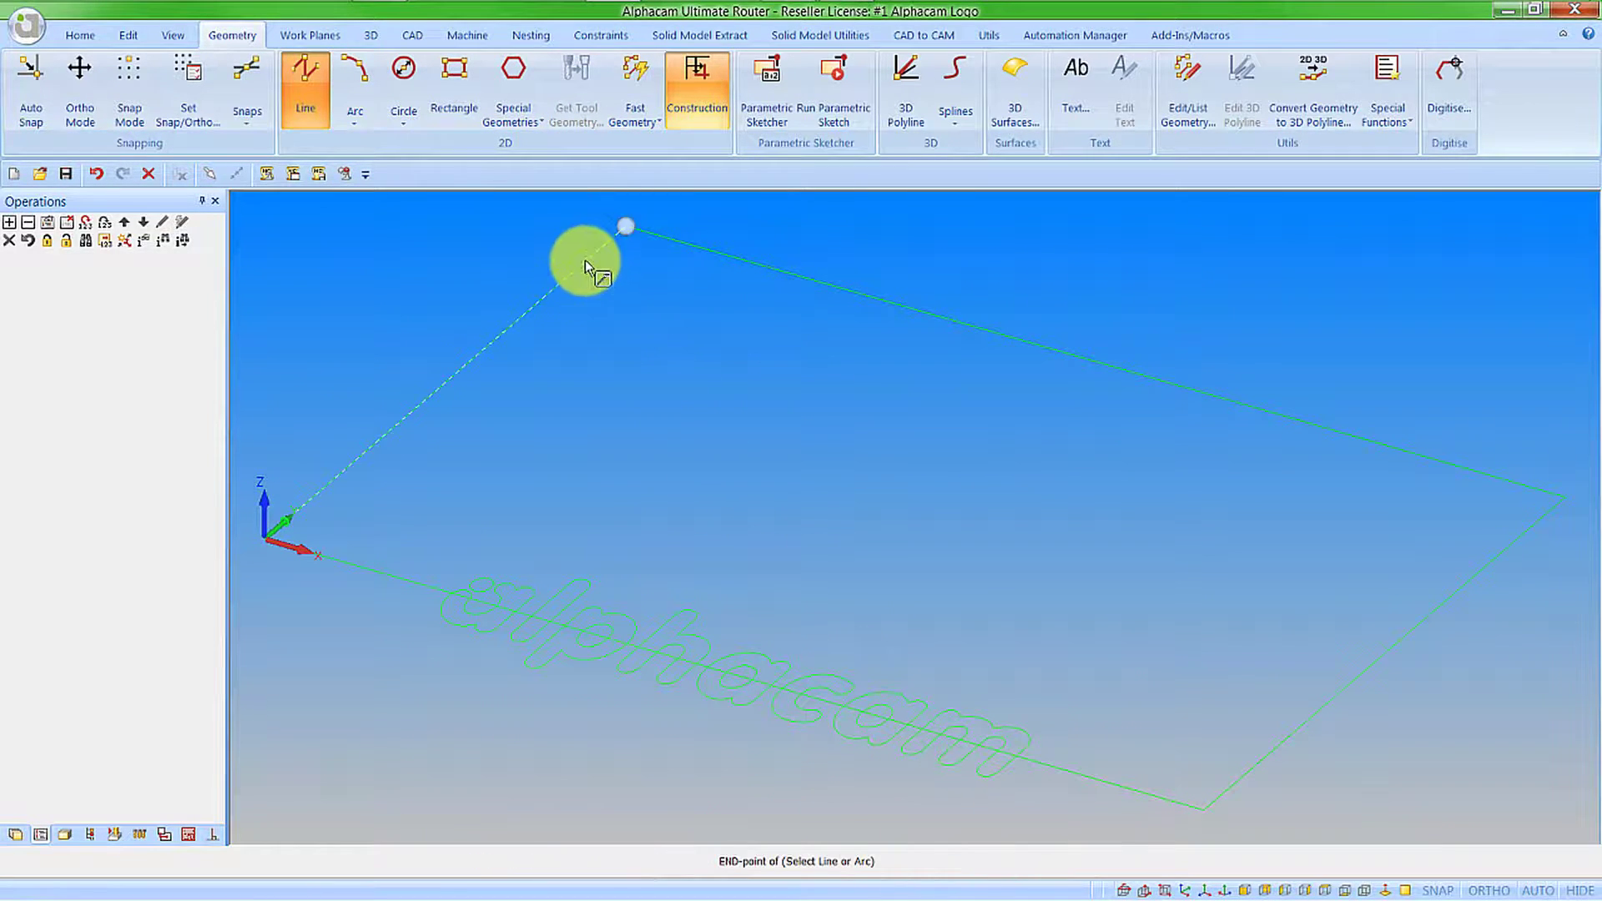
{"action": "left_click", "coordinate": [626, 226]}
{"action": "left_click", "coordinate": [958, 863]}
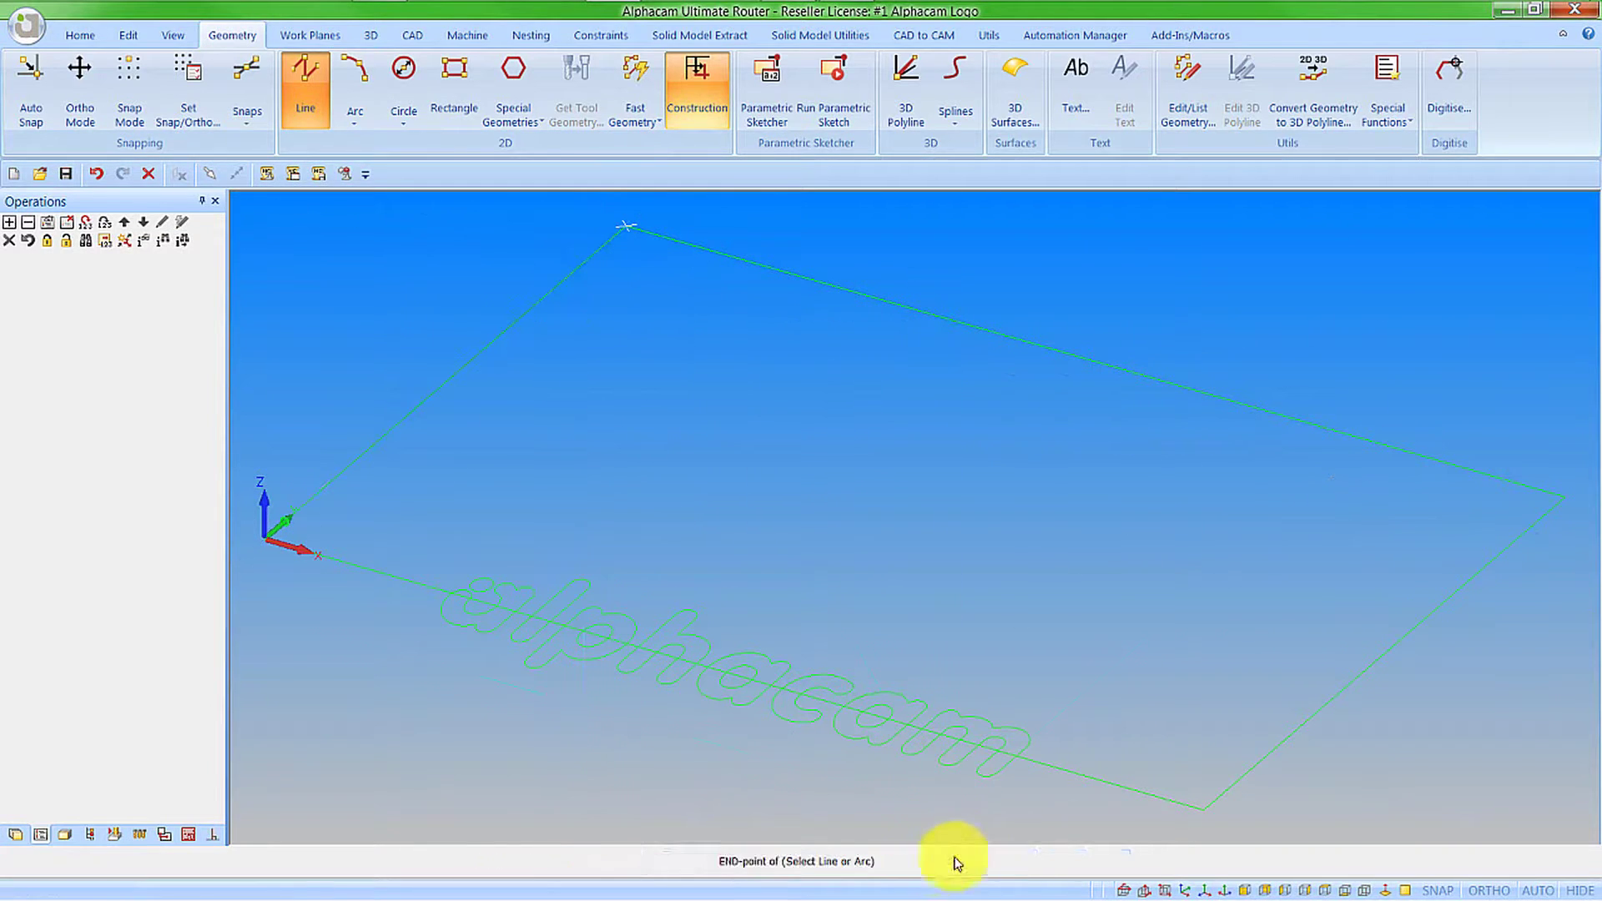
{"action": "left_click", "coordinate": [1166, 808]}
{"action": "right_click", "coordinate": [1087, 747]}
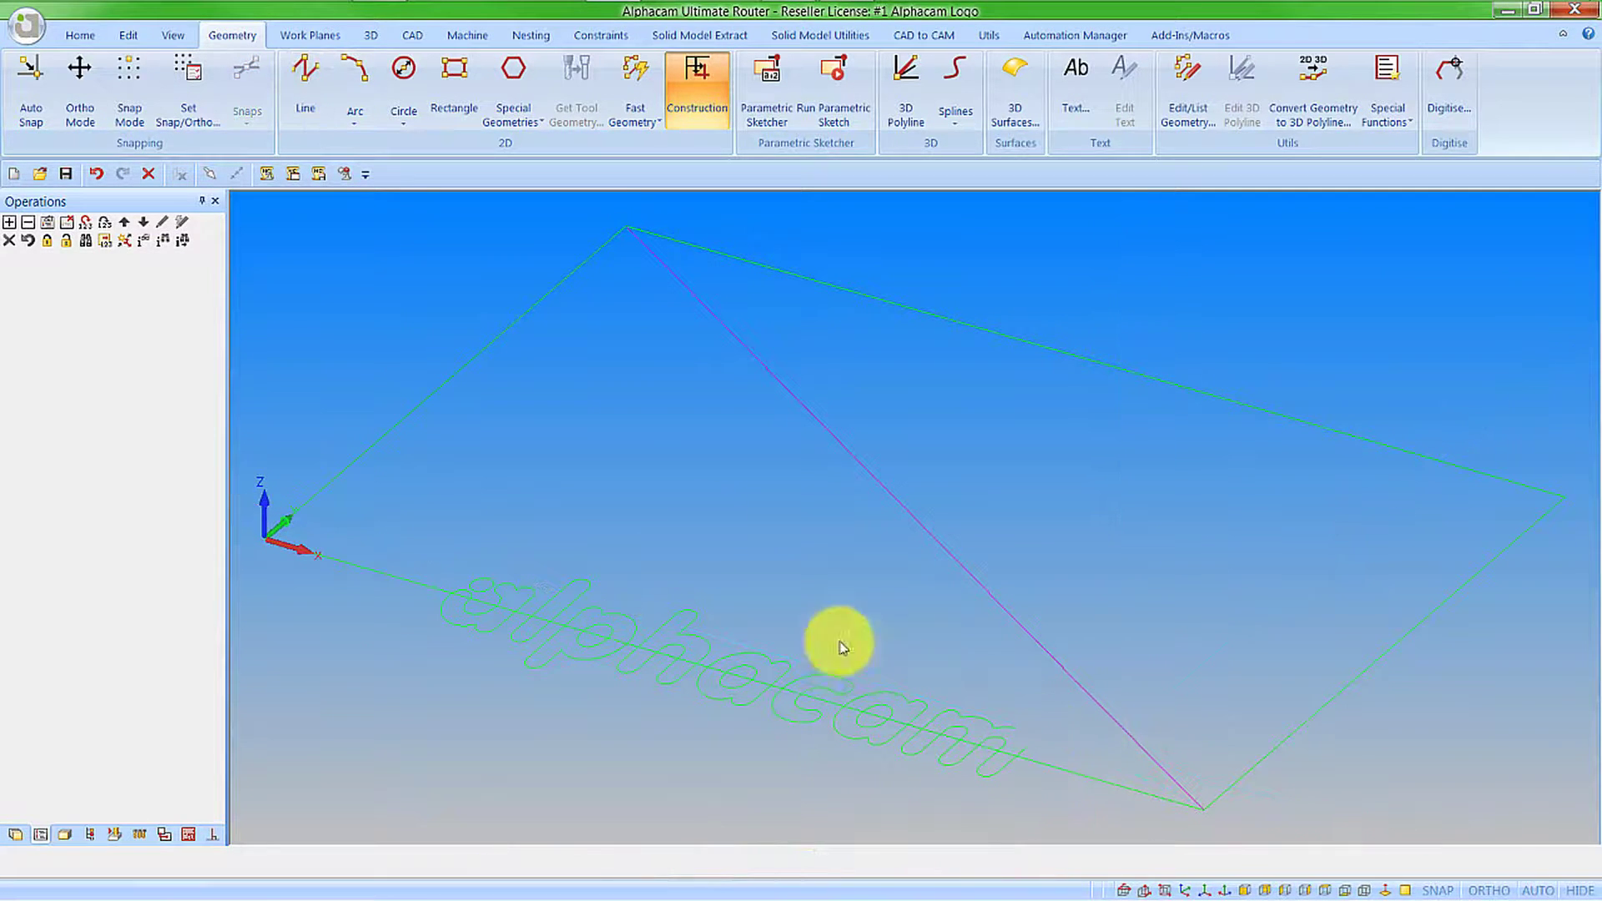
Use 2D Transform to move the selected text onto the diagonal line's midpoint
{"action": "left_click", "coordinate": [129, 35]}
{"action": "left_click", "coordinate": [166, 87]}
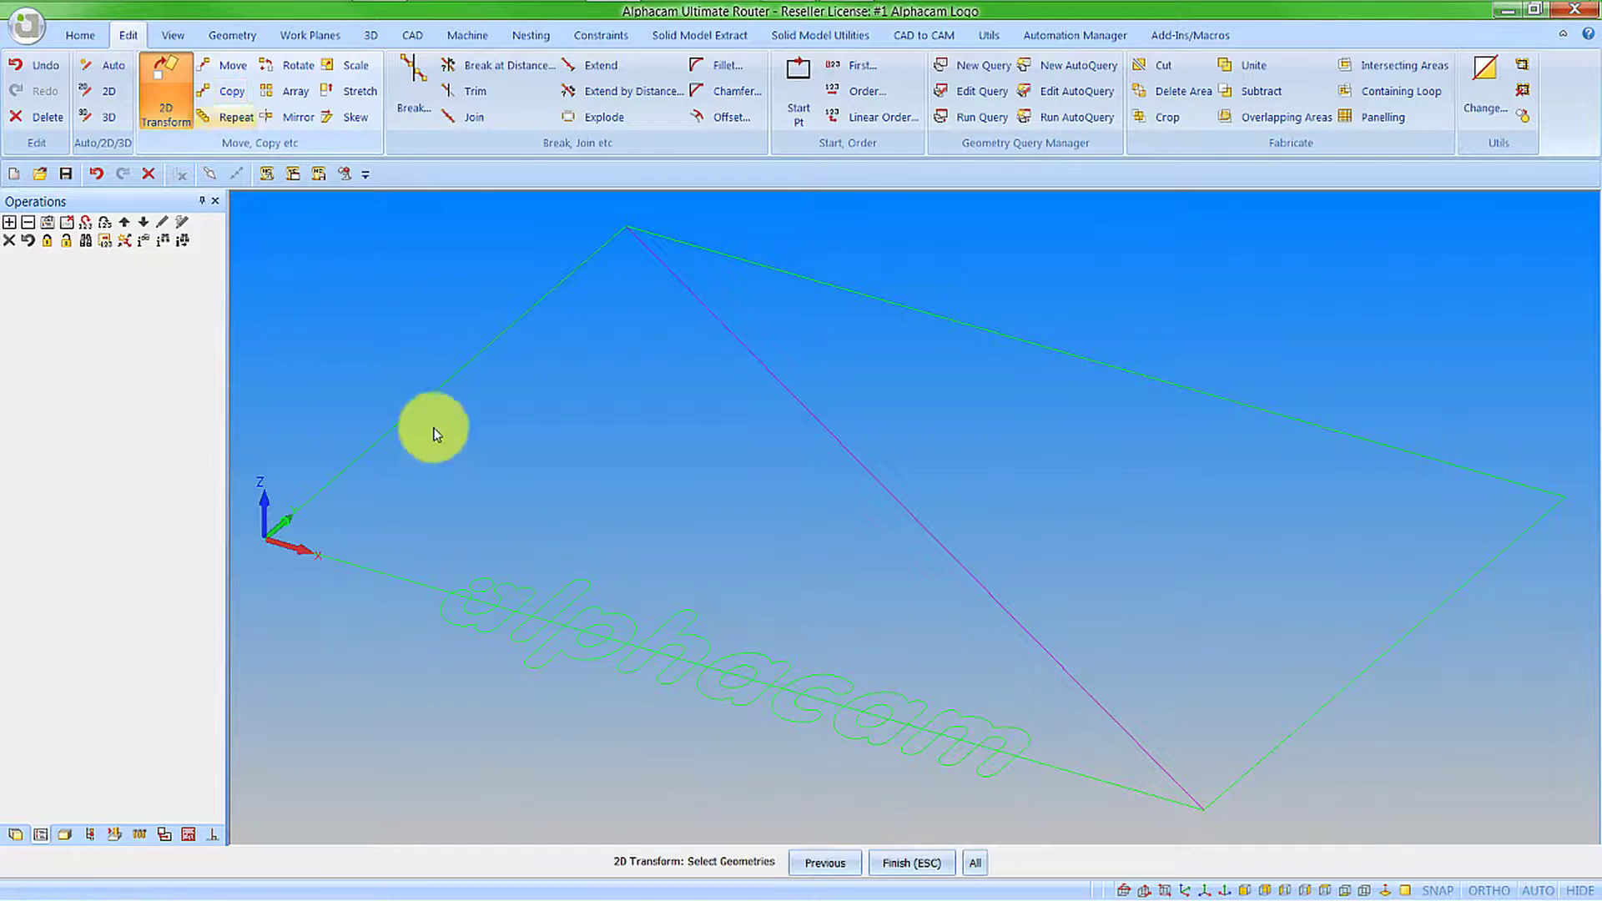
{"action": "left_click_drag", "start_coordinate": [459, 503], "coordinate": [994, 823]}
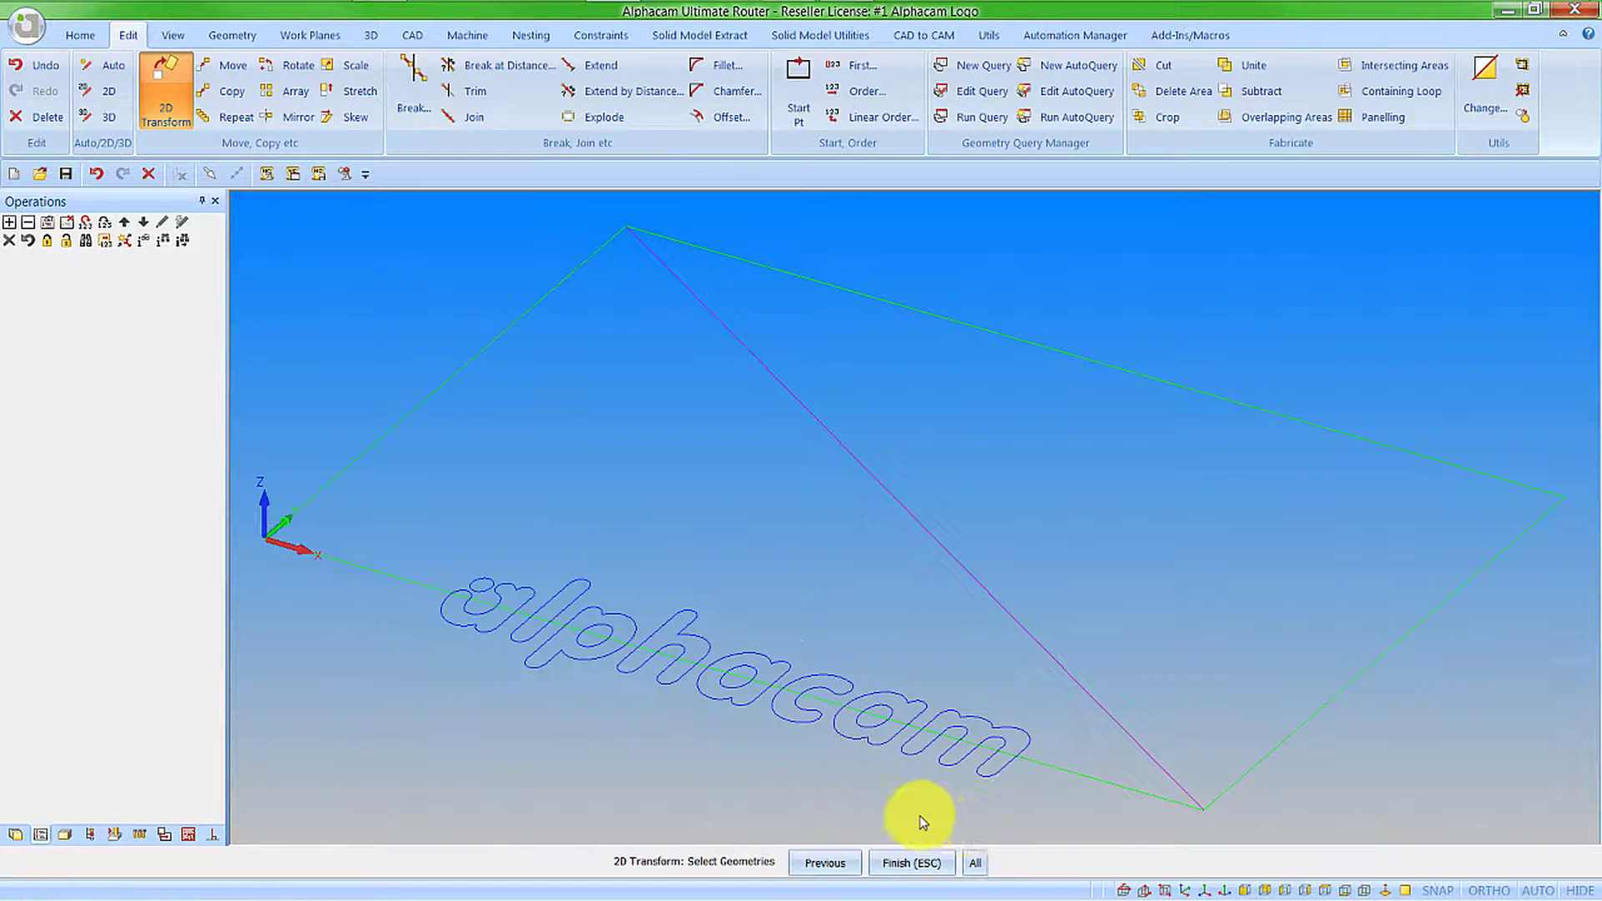
{"action": "key", "text": "Escape"}
{"action": "left_click", "coordinate": [736, 676]}
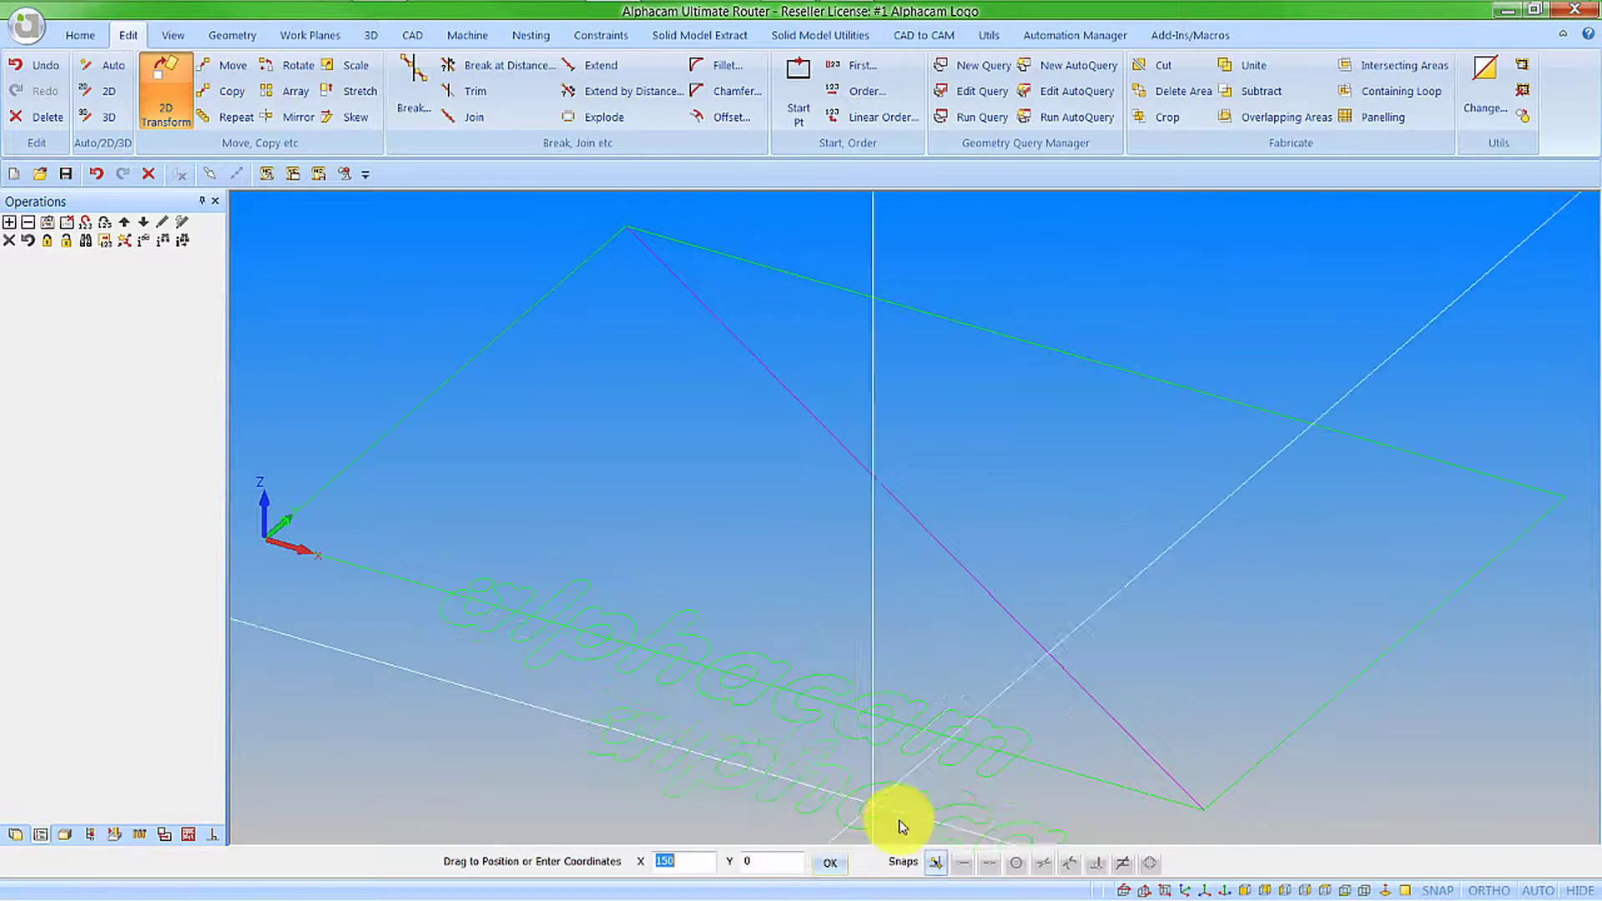
{"action": "left_click", "coordinate": [982, 864]}
{"action": "left_click", "coordinate": [974, 588]}
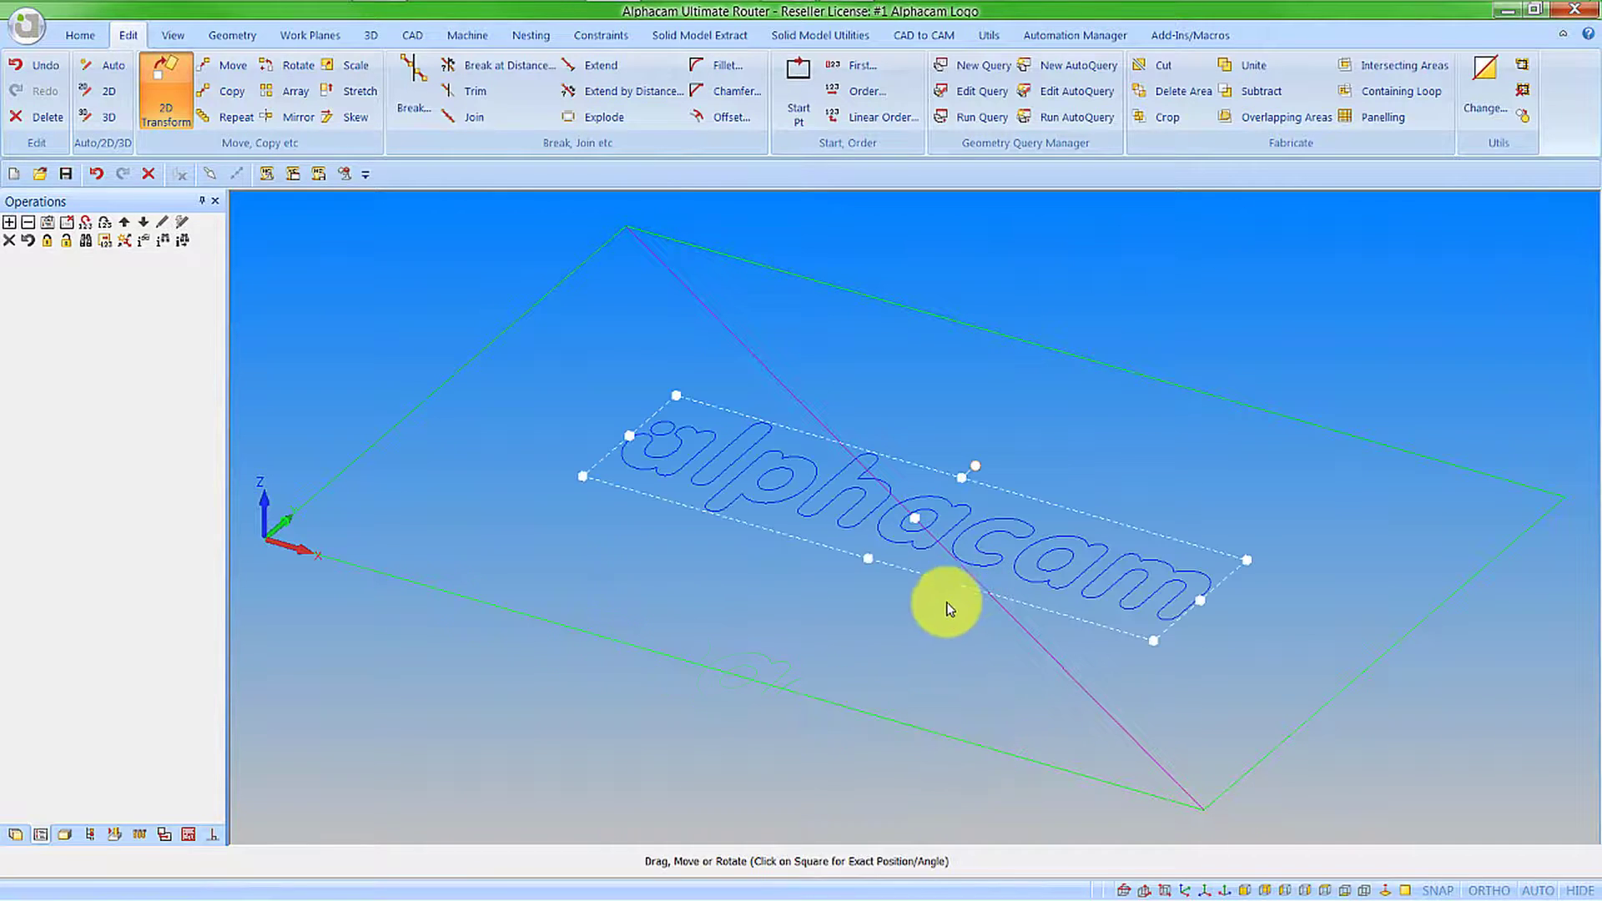
Rotate the text to 326.31° along the diagonal, switch to Top view, and finish the transform
{"action": "left_click", "coordinate": [976, 464]}
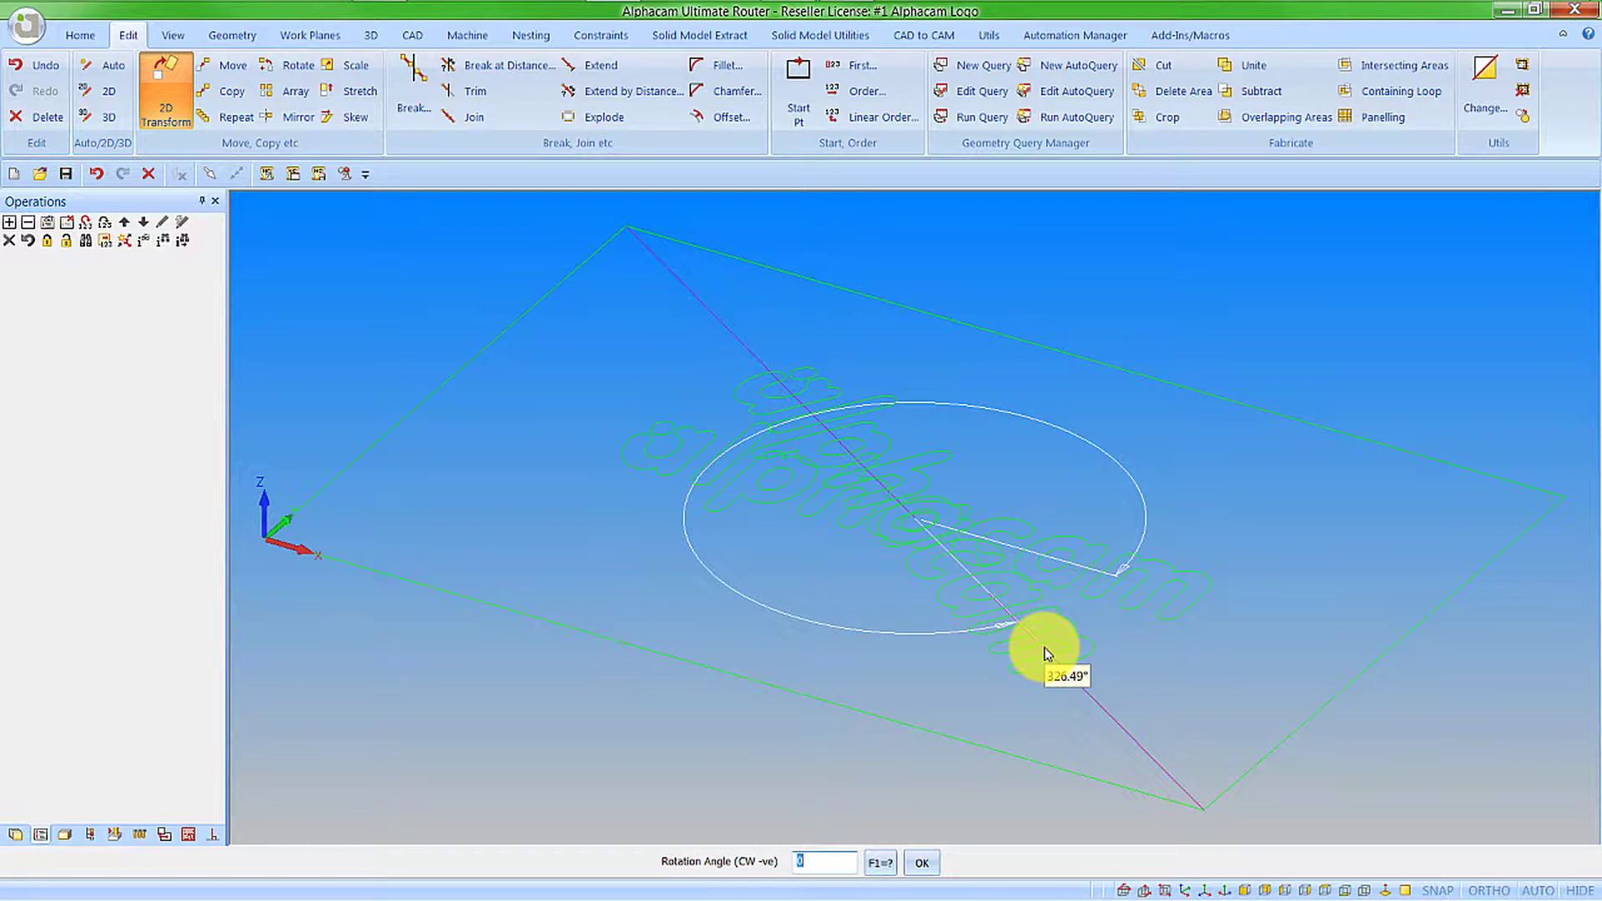
{"action": "left_click", "coordinate": [1171, 787]}
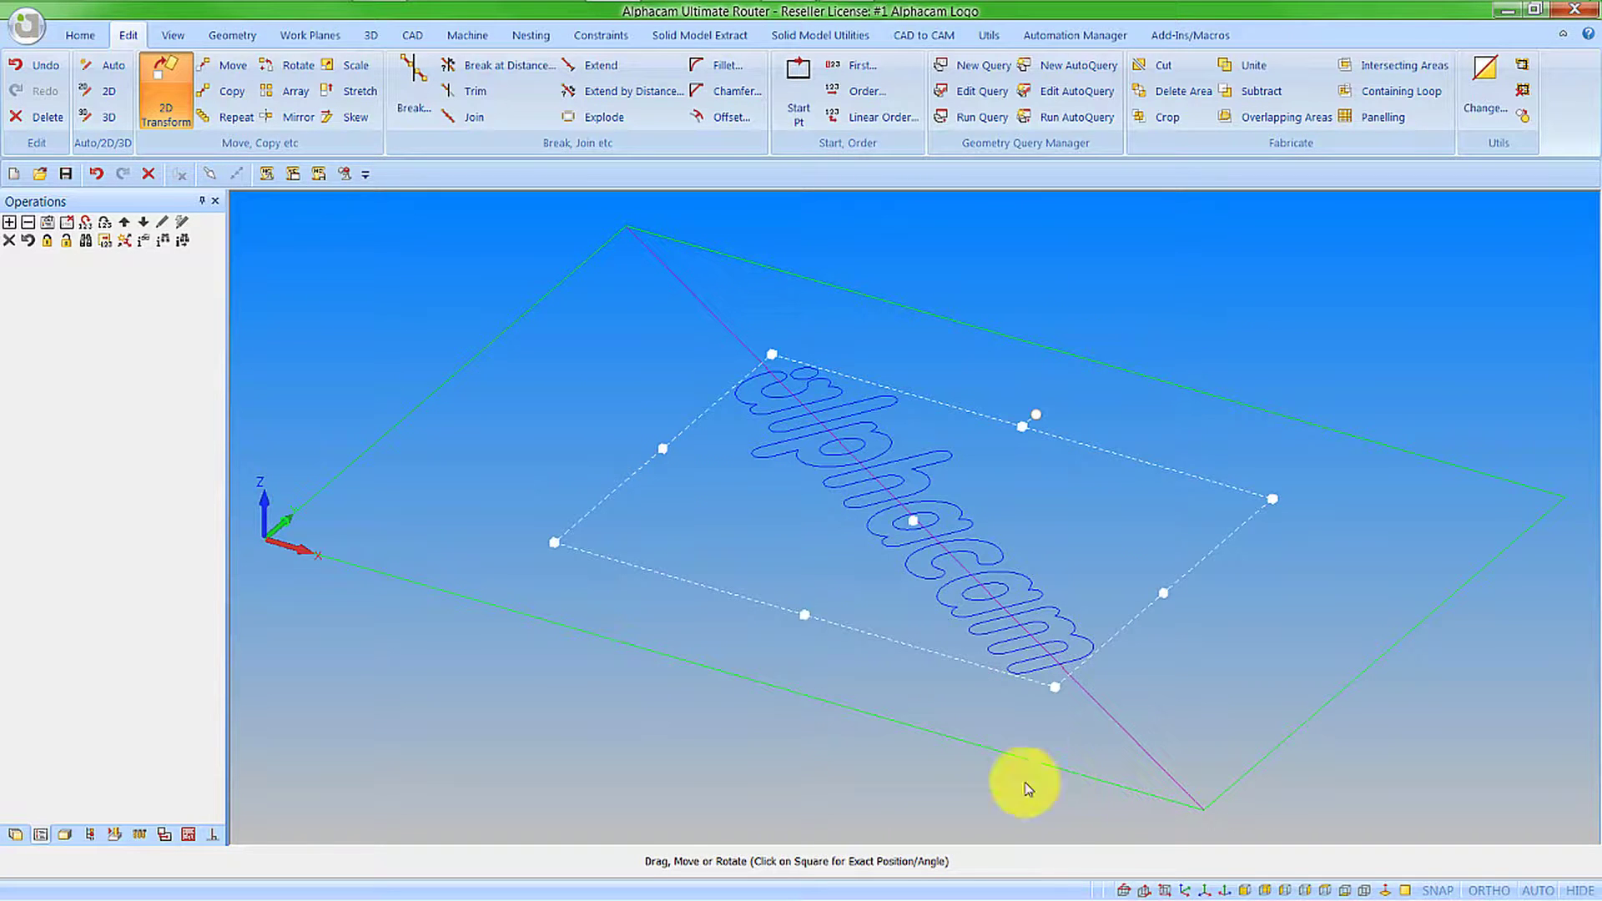
{"action": "left_click", "coordinate": [1125, 890]}
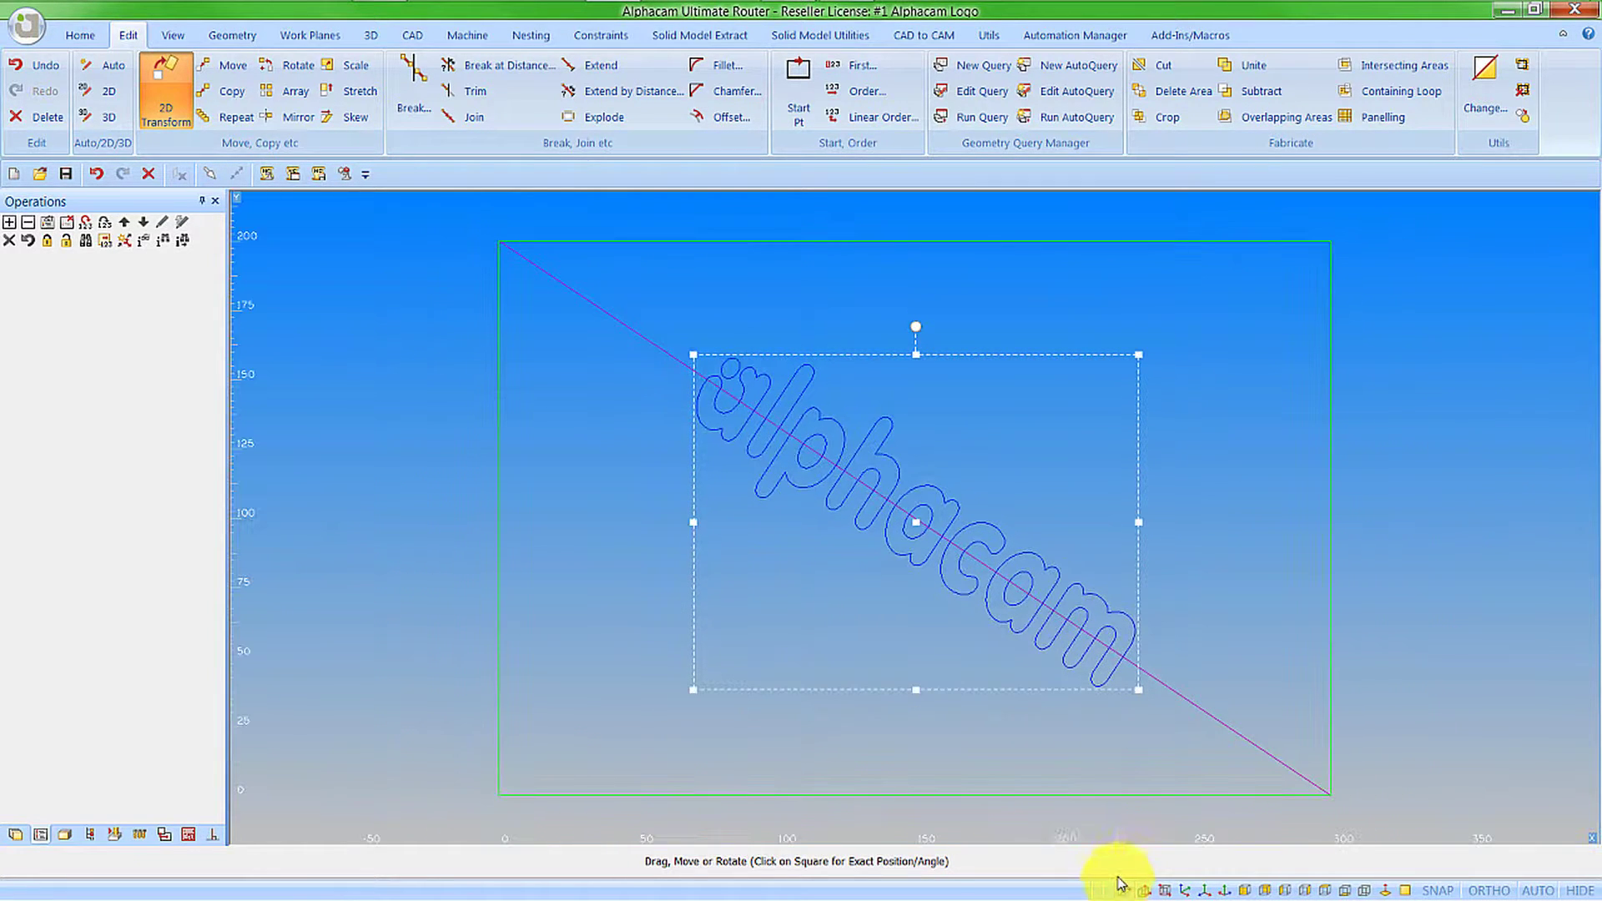
{"action": "left_click", "coordinate": [920, 766]}
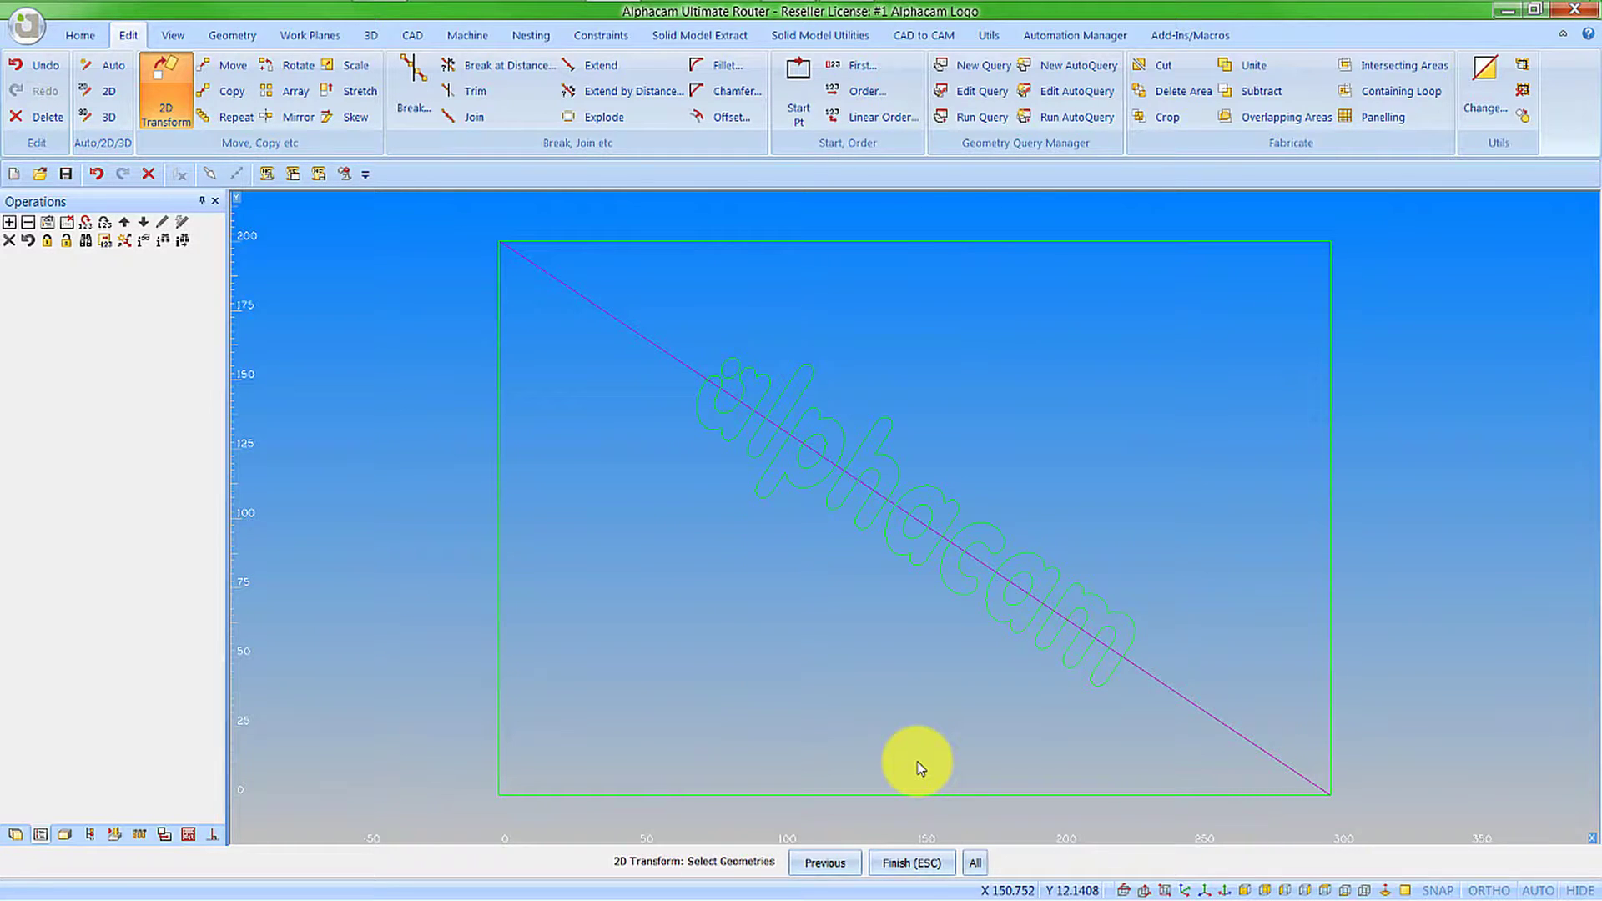
{"action": "key", "text": "Escape"}
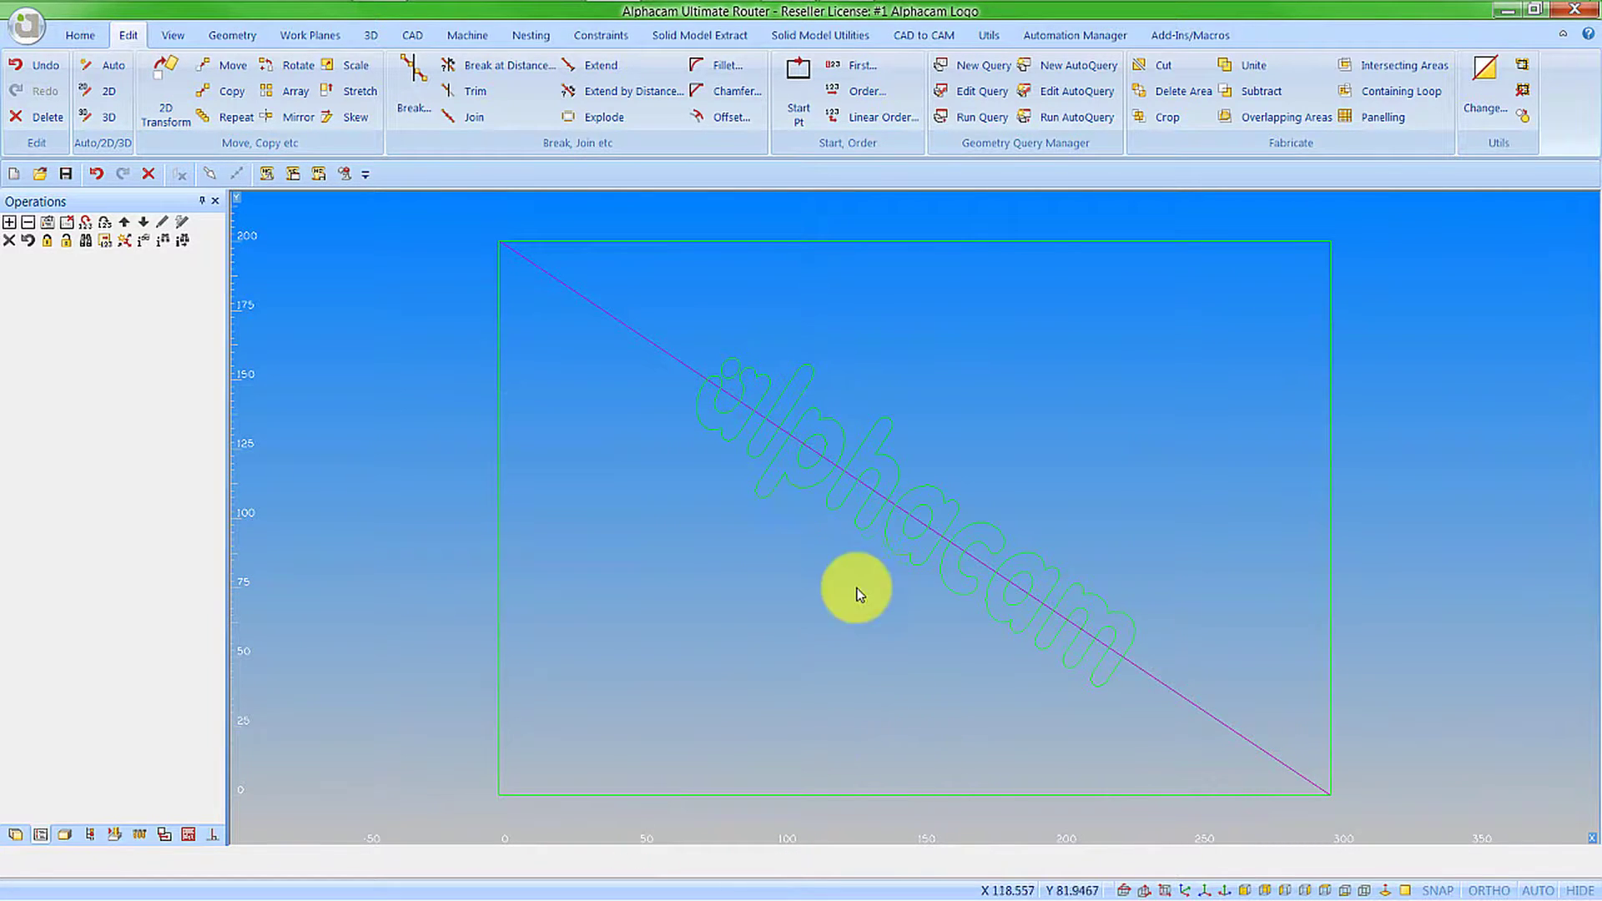